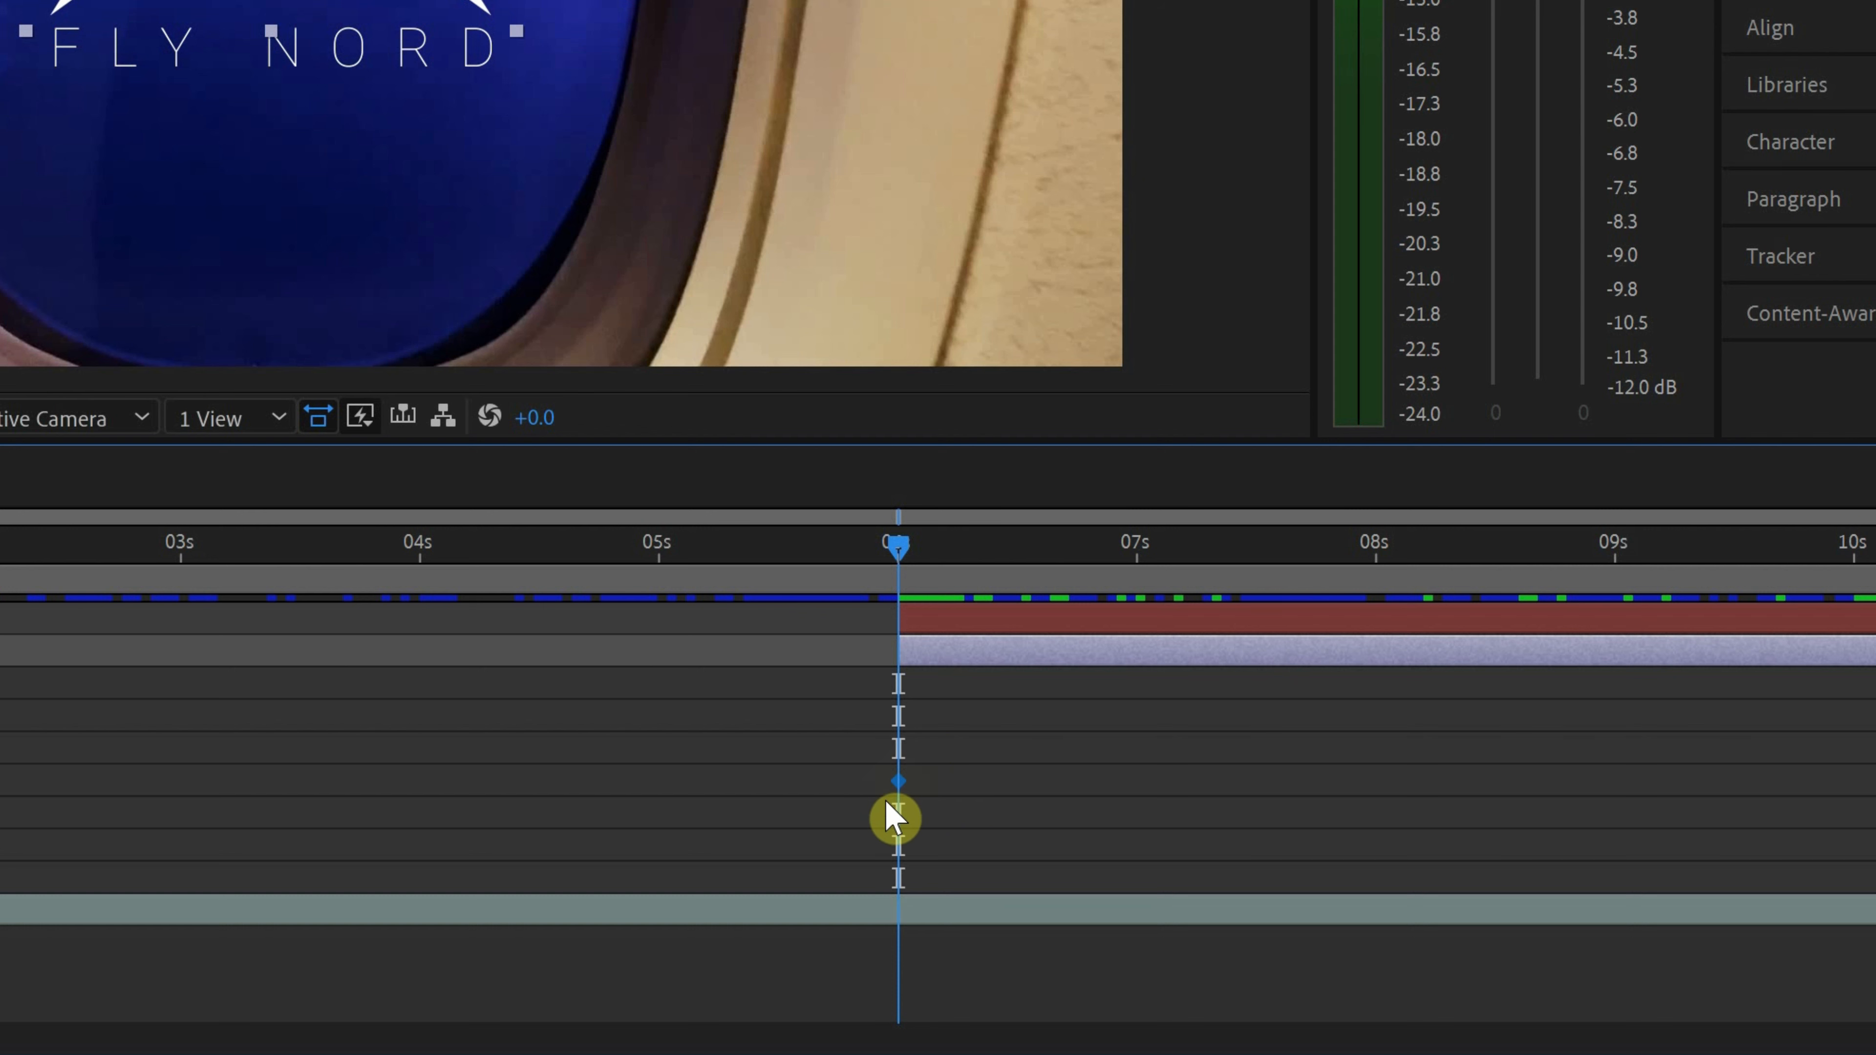
- Add a second Position keyframe to the airplane logo layer at 0:00:08:00
drag(907, 561, 928, 558)
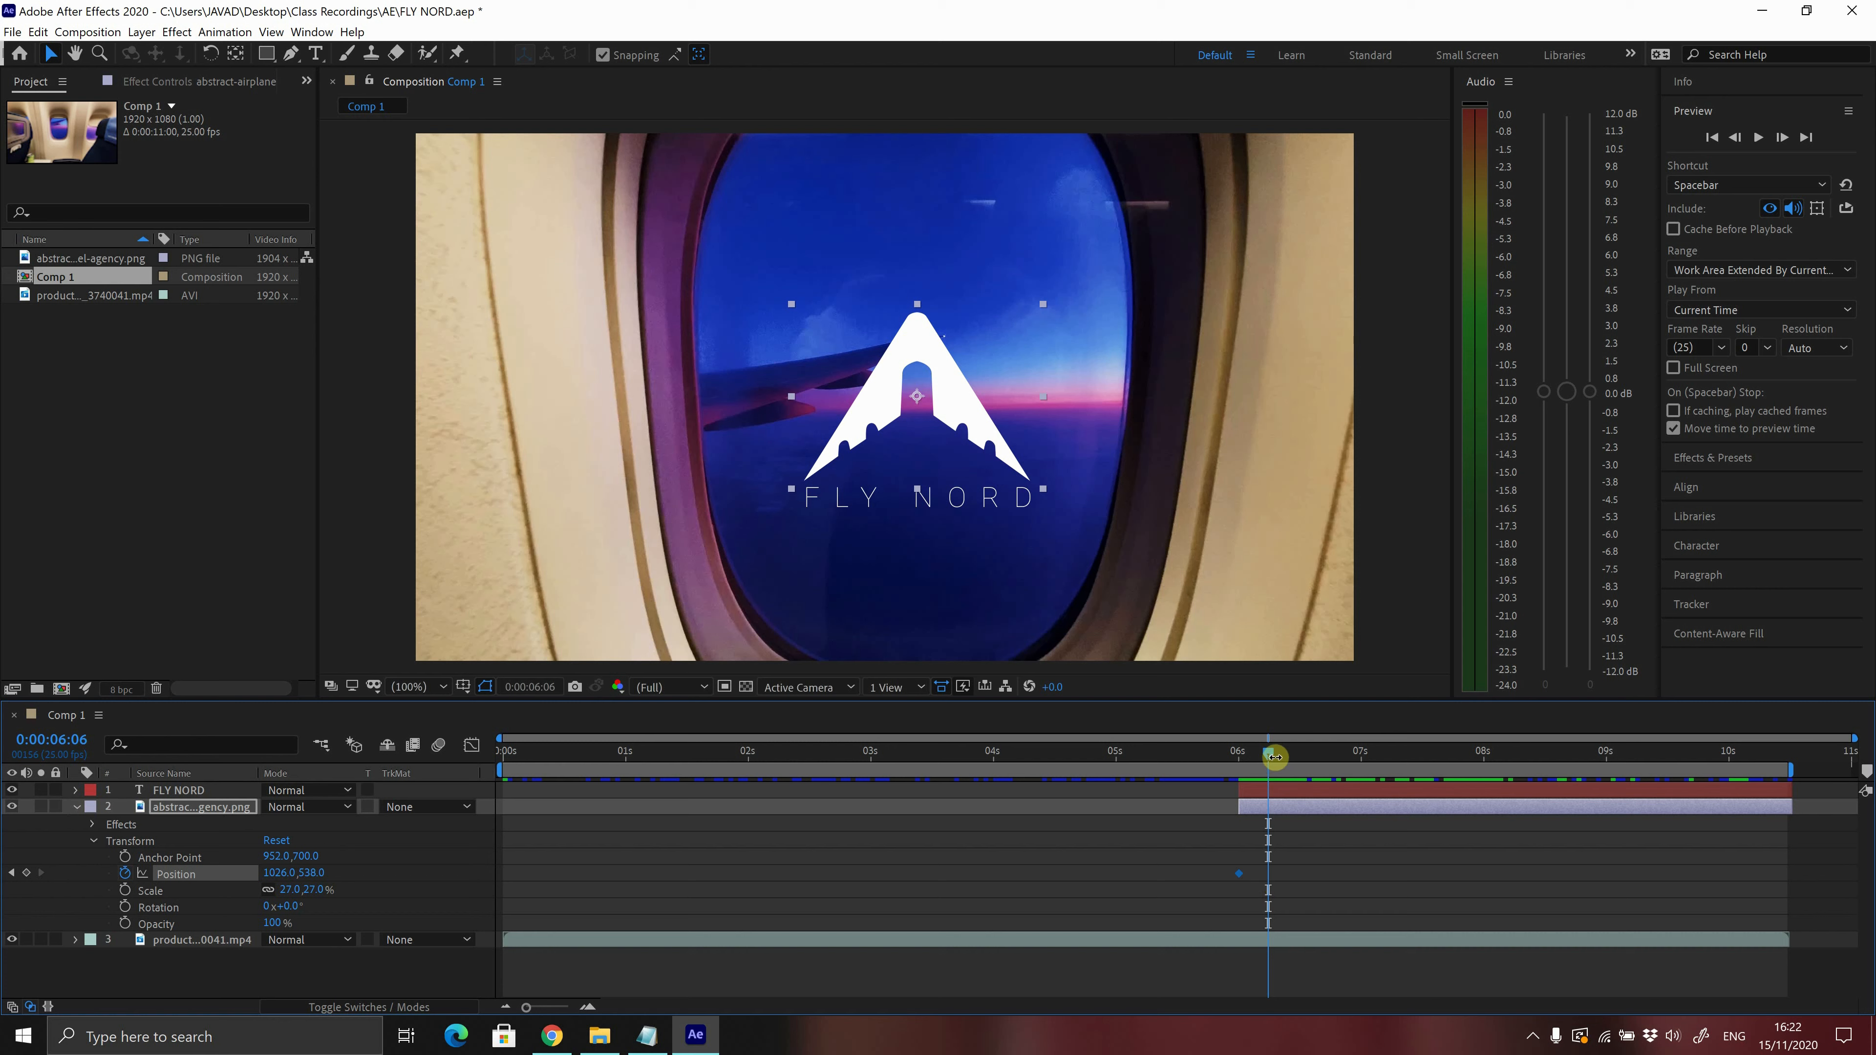
drag(1271, 759, 1487, 758)
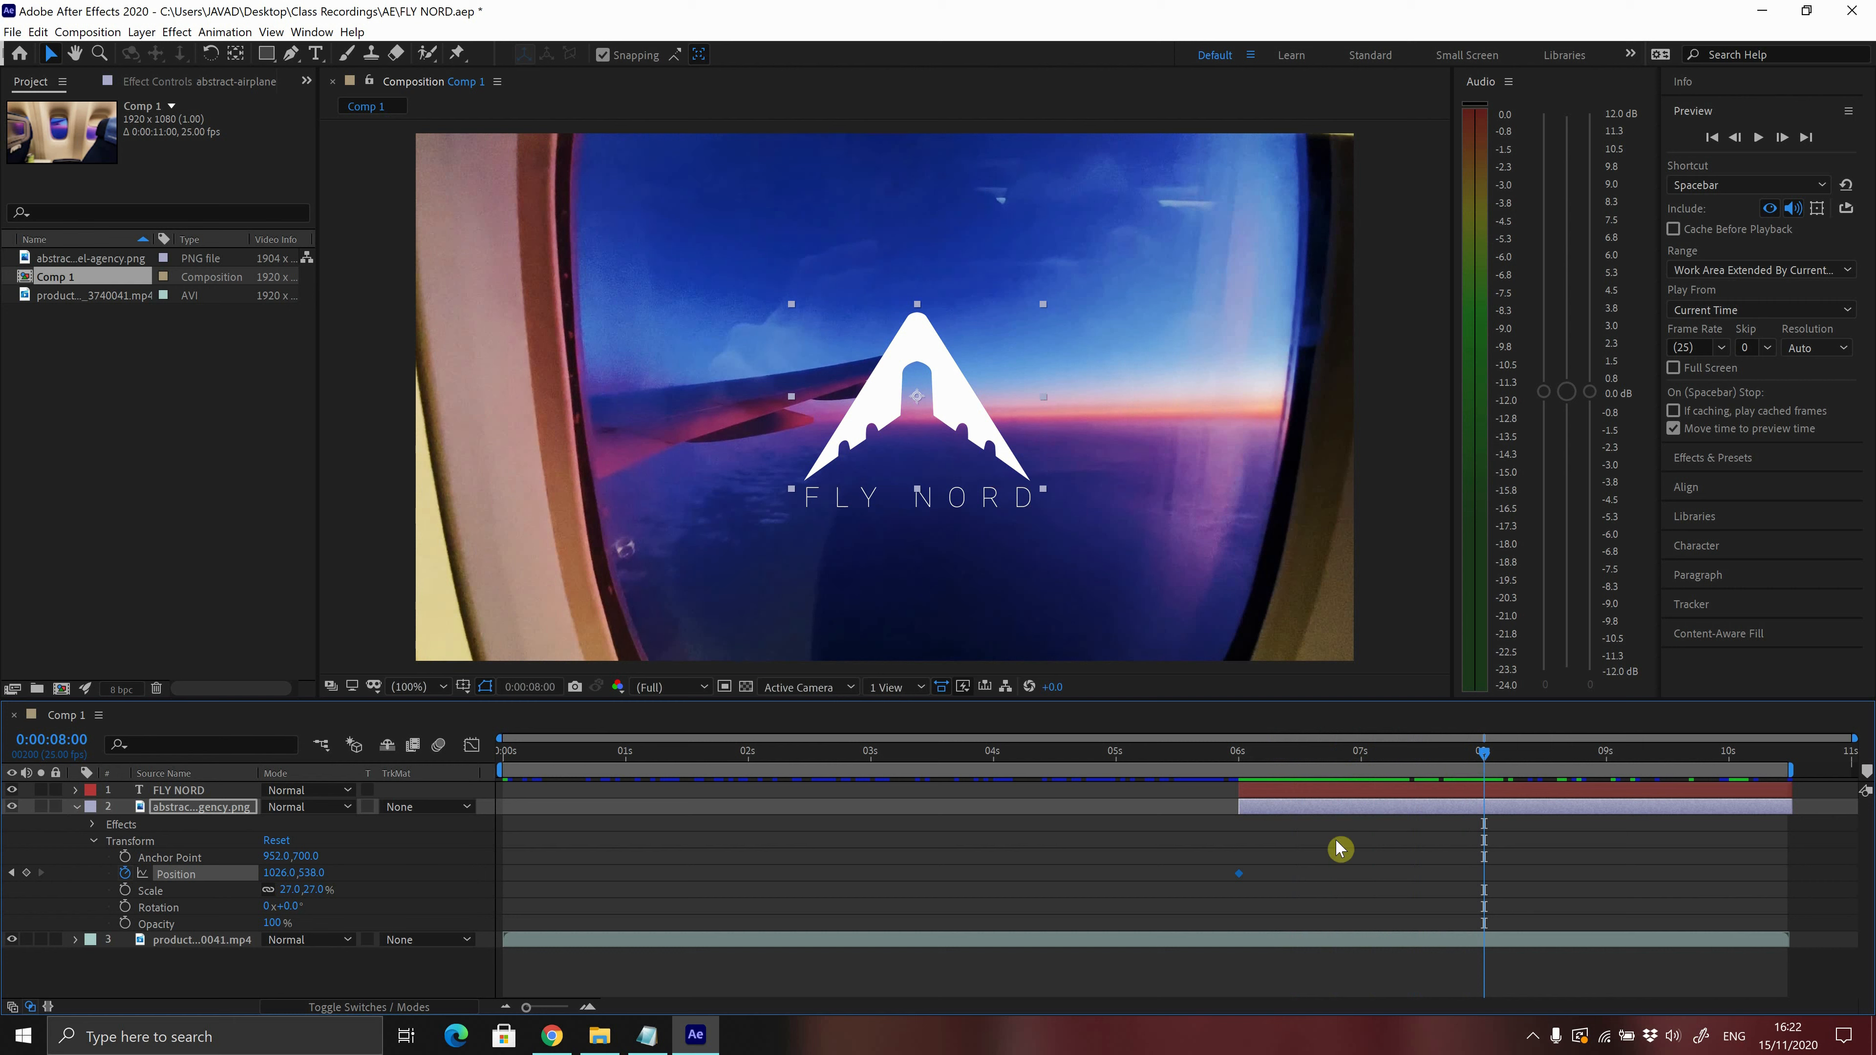
click(26, 874)
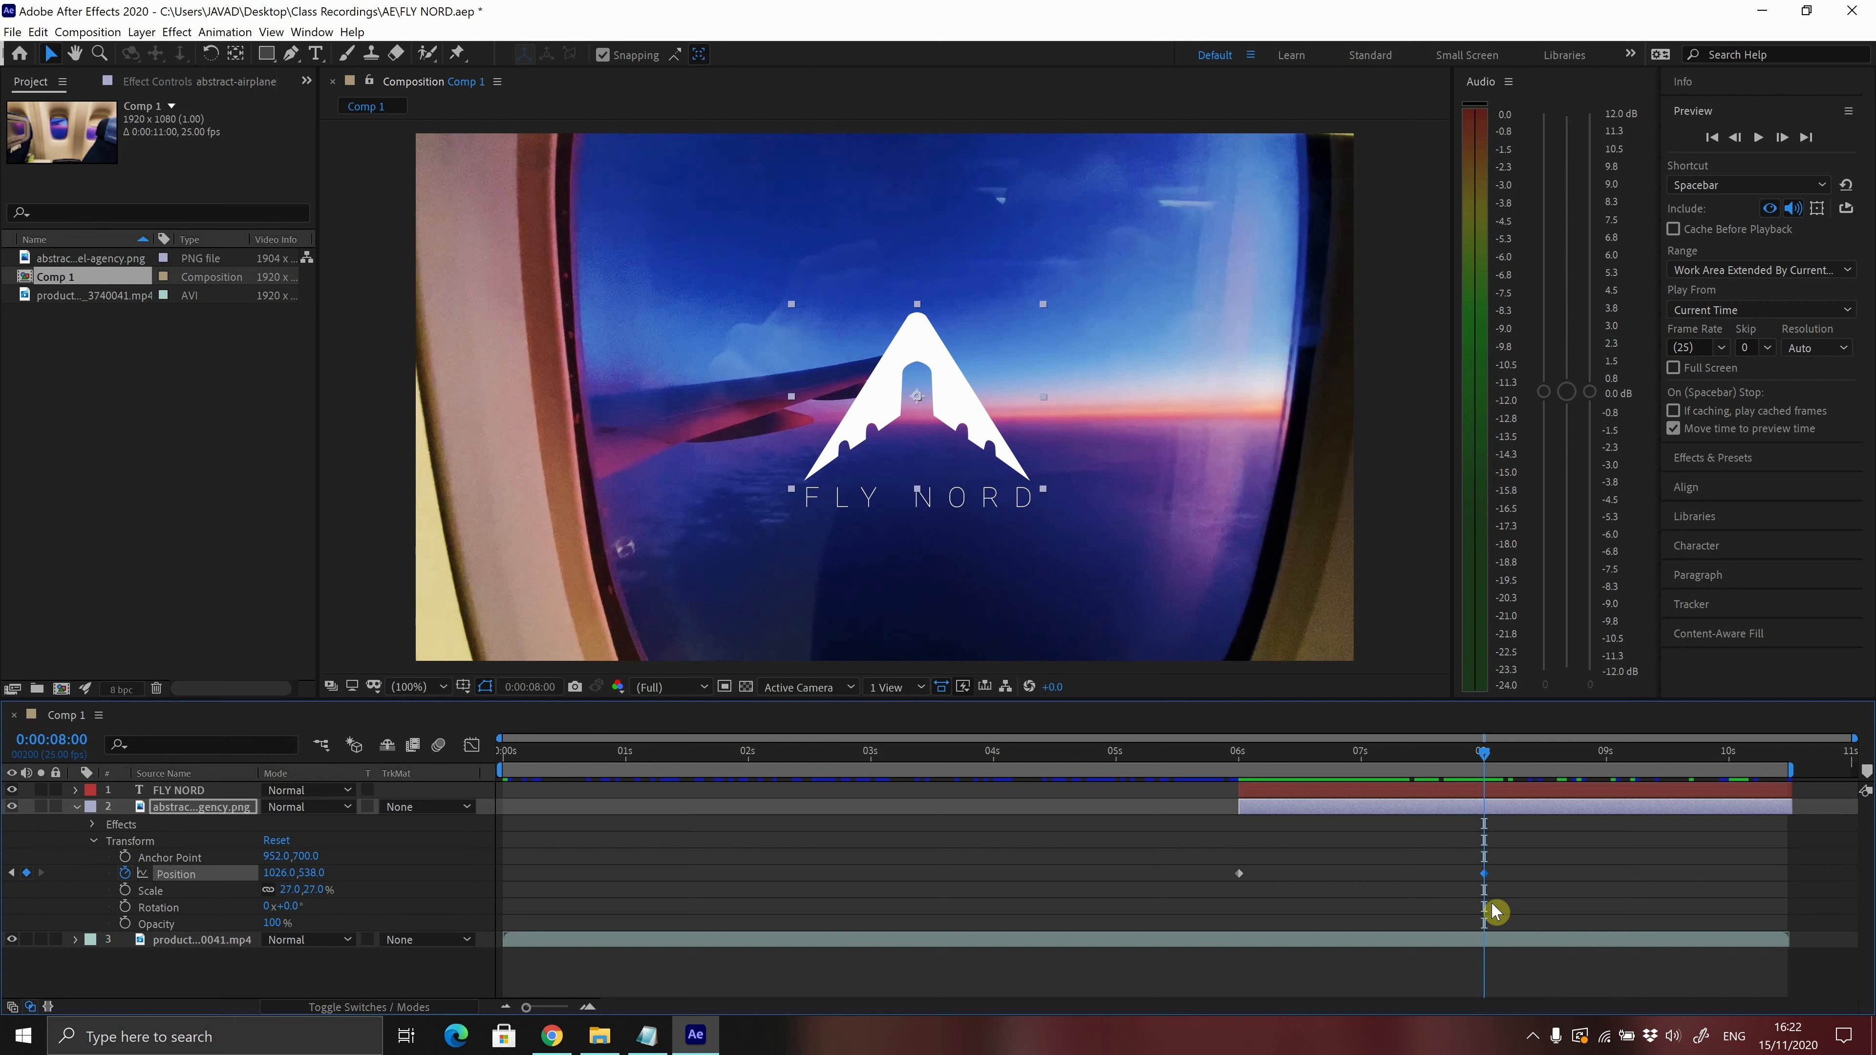
- Move the airplane logo straight down to Position 1026, 903 at its first keyframe, at 6 seconds
drag(1485, 759, 1342, 761)
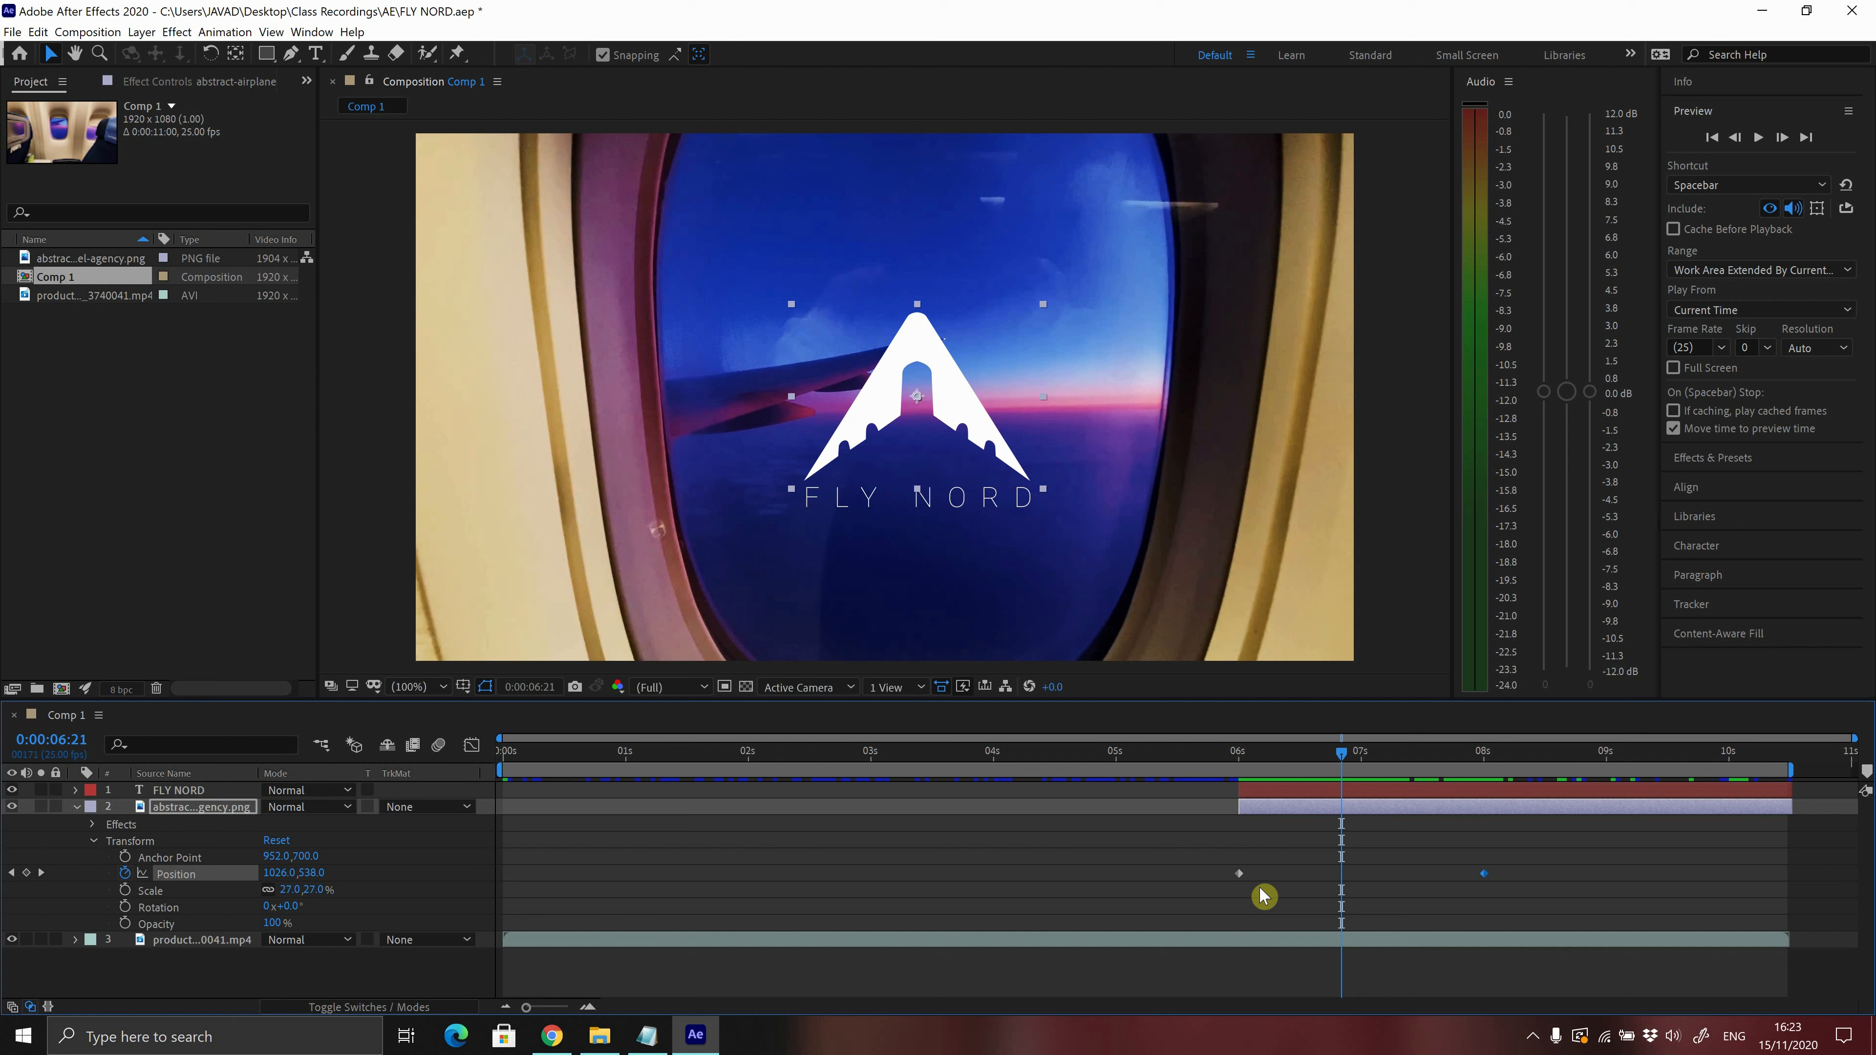
click(42, 874)
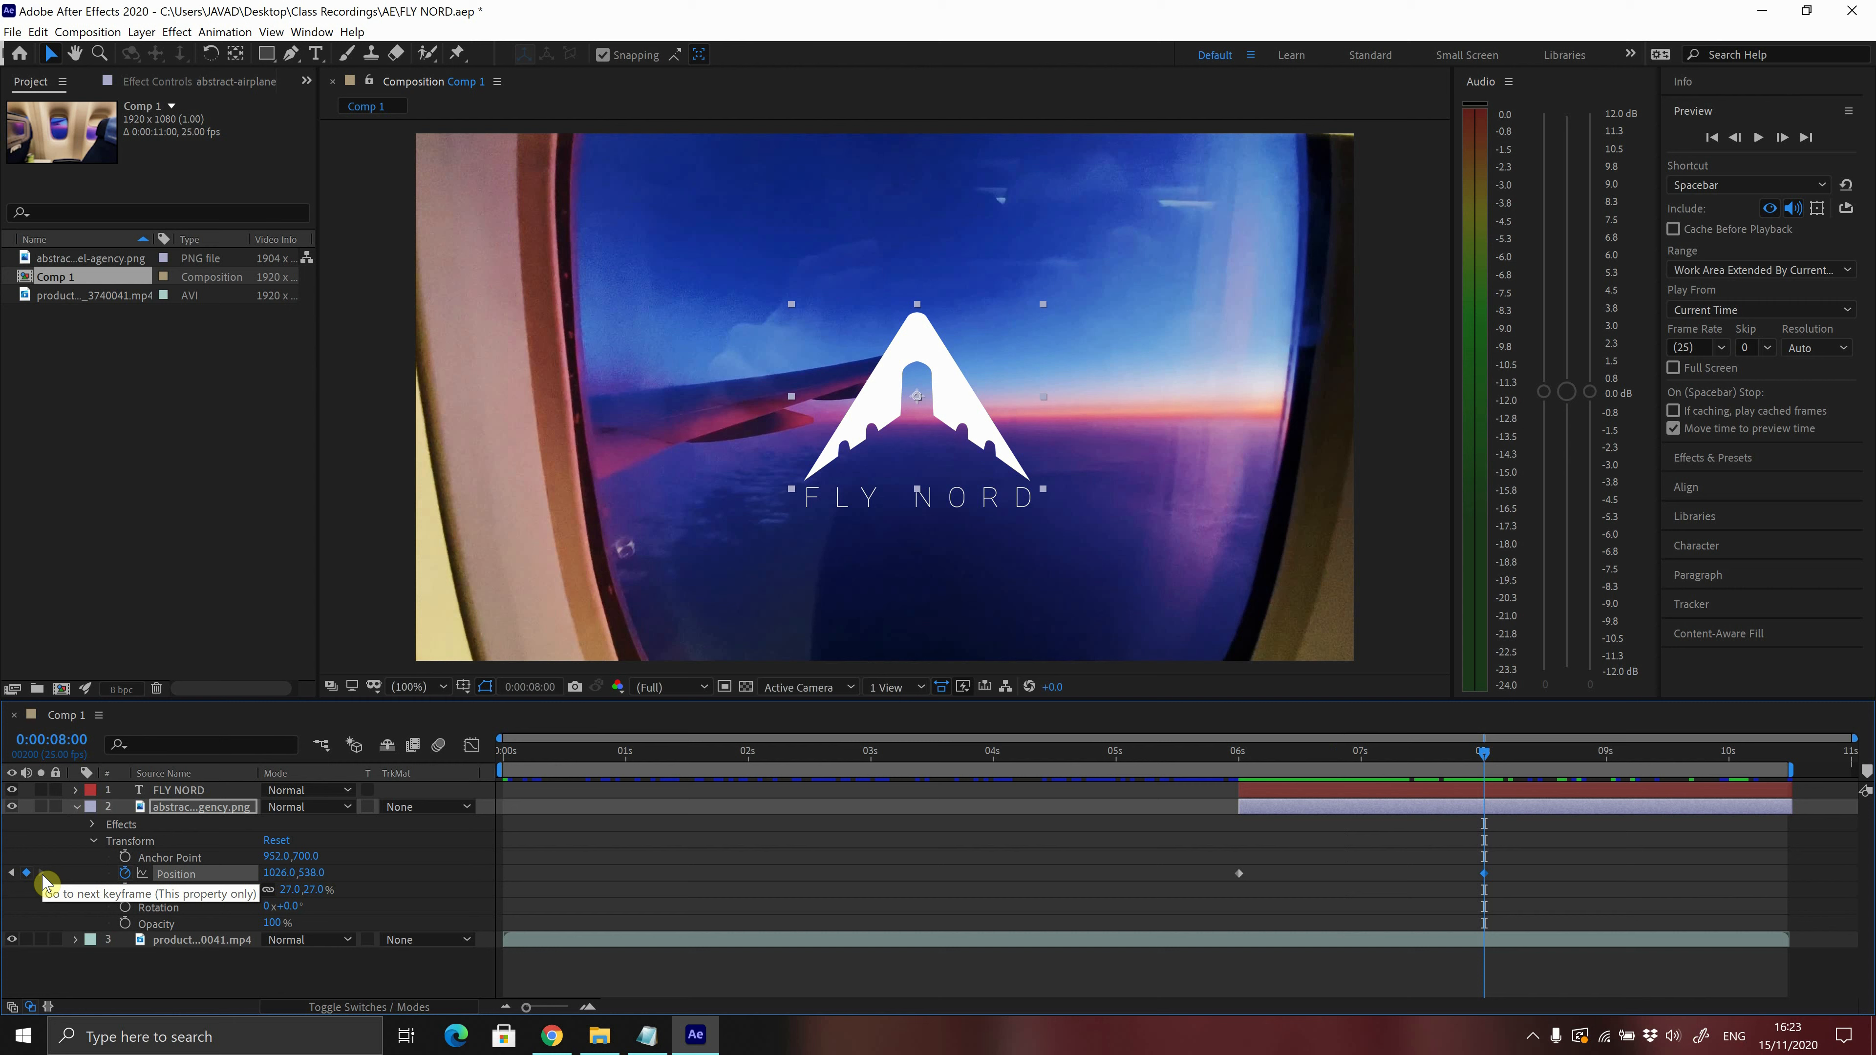
click(12, 875)
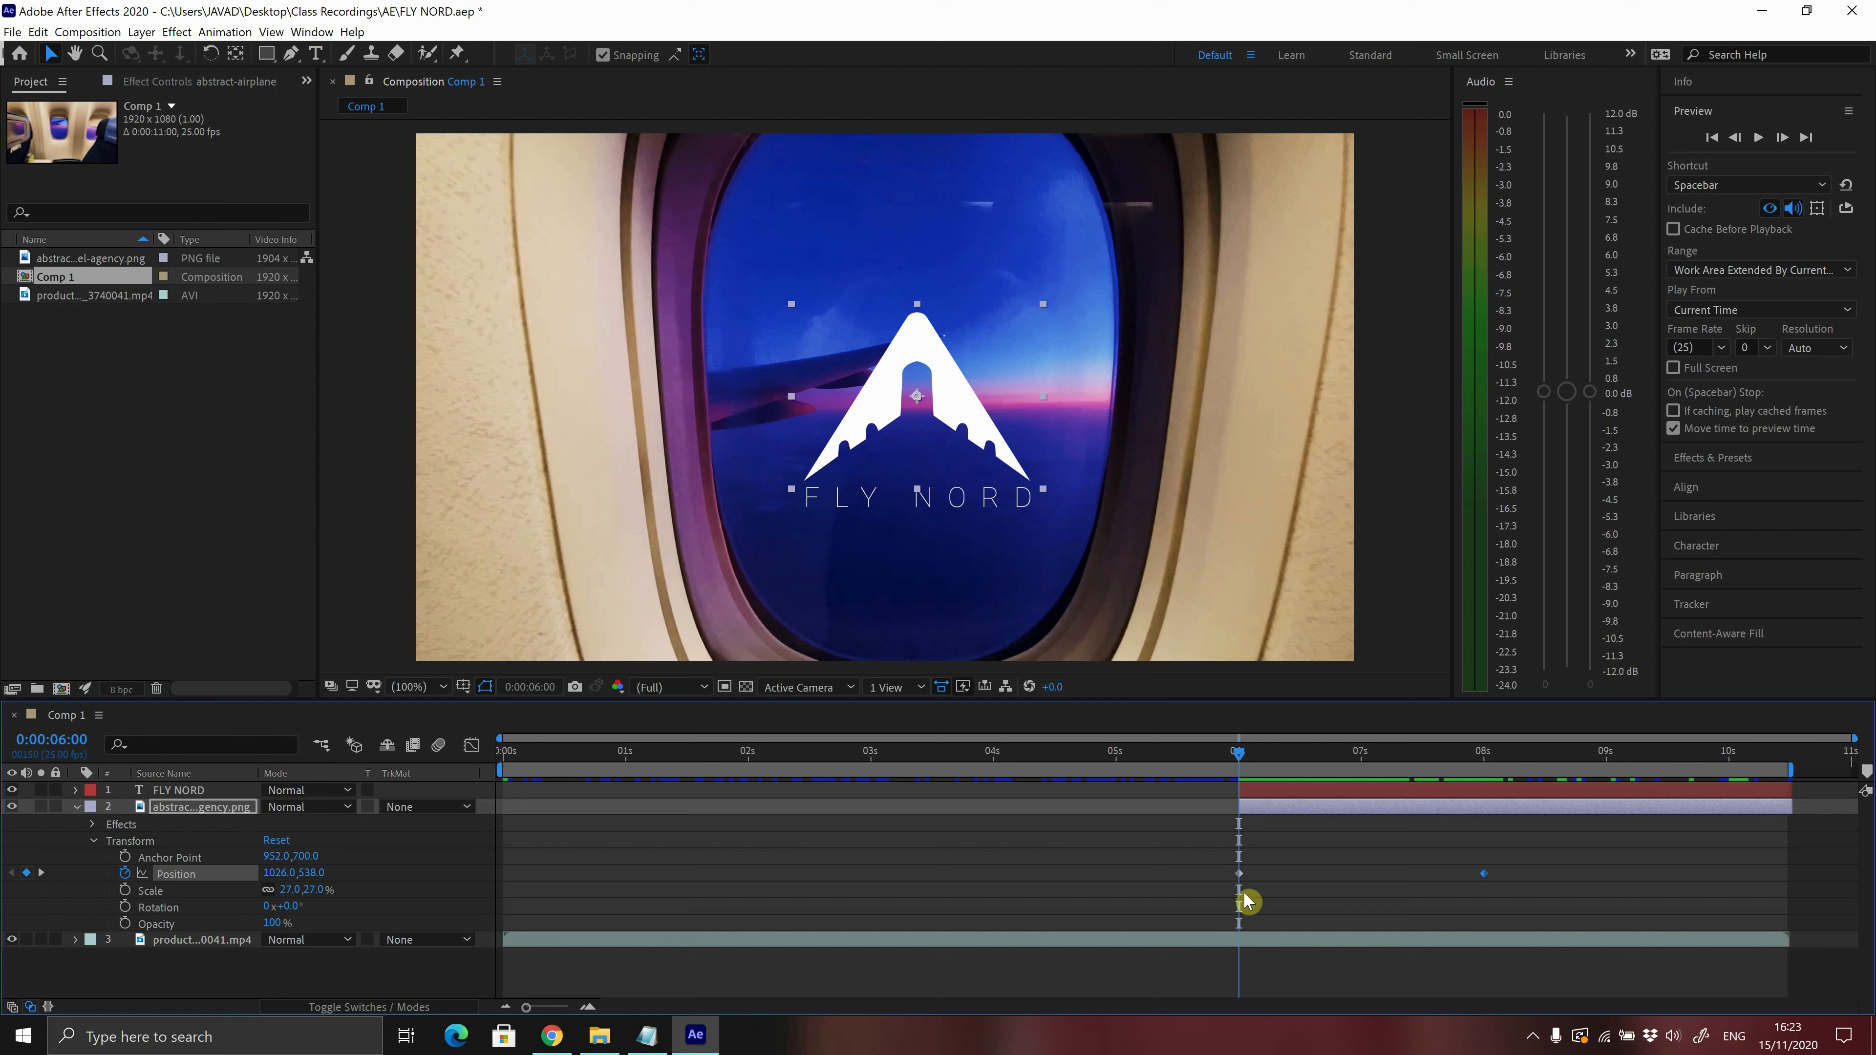
click(913, 344)
drag(913, 349, 913, 518)
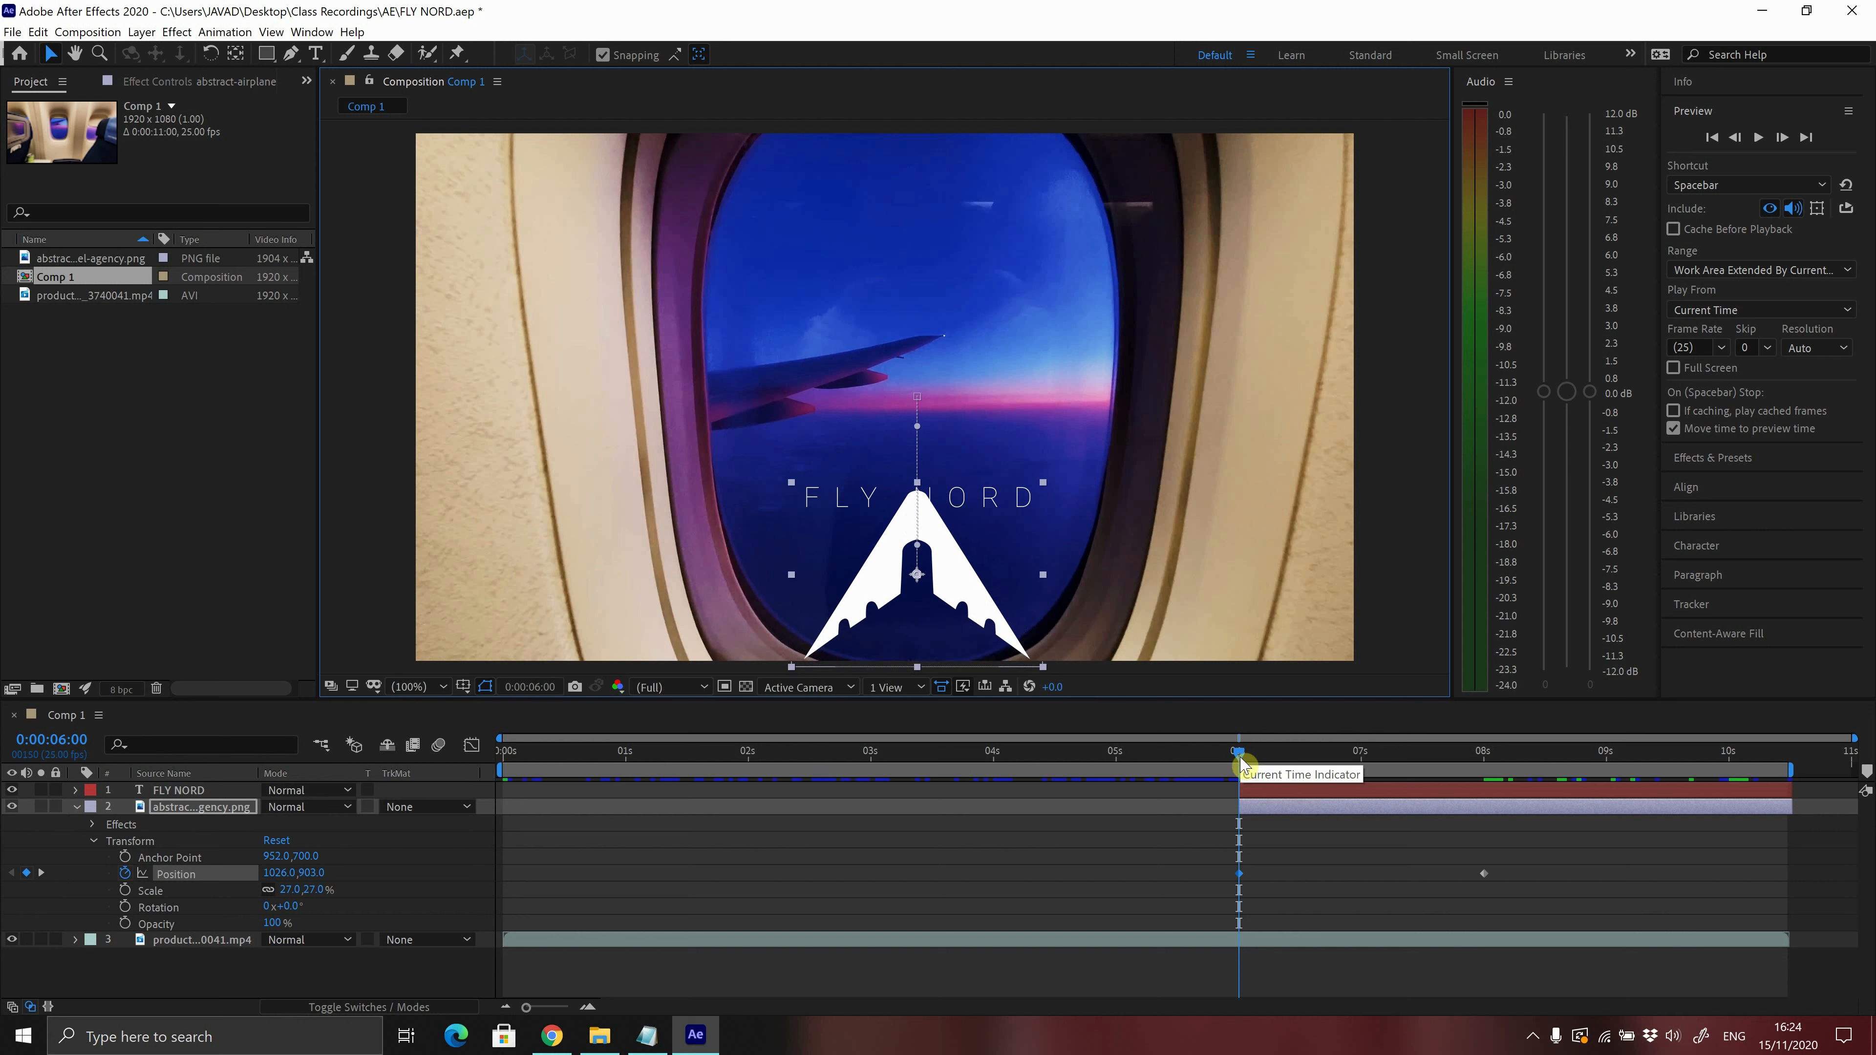
- Preview the logo's upward movement between the 6-second and 8-second Position keyframes
drag(1240, 759, 1328, 755)
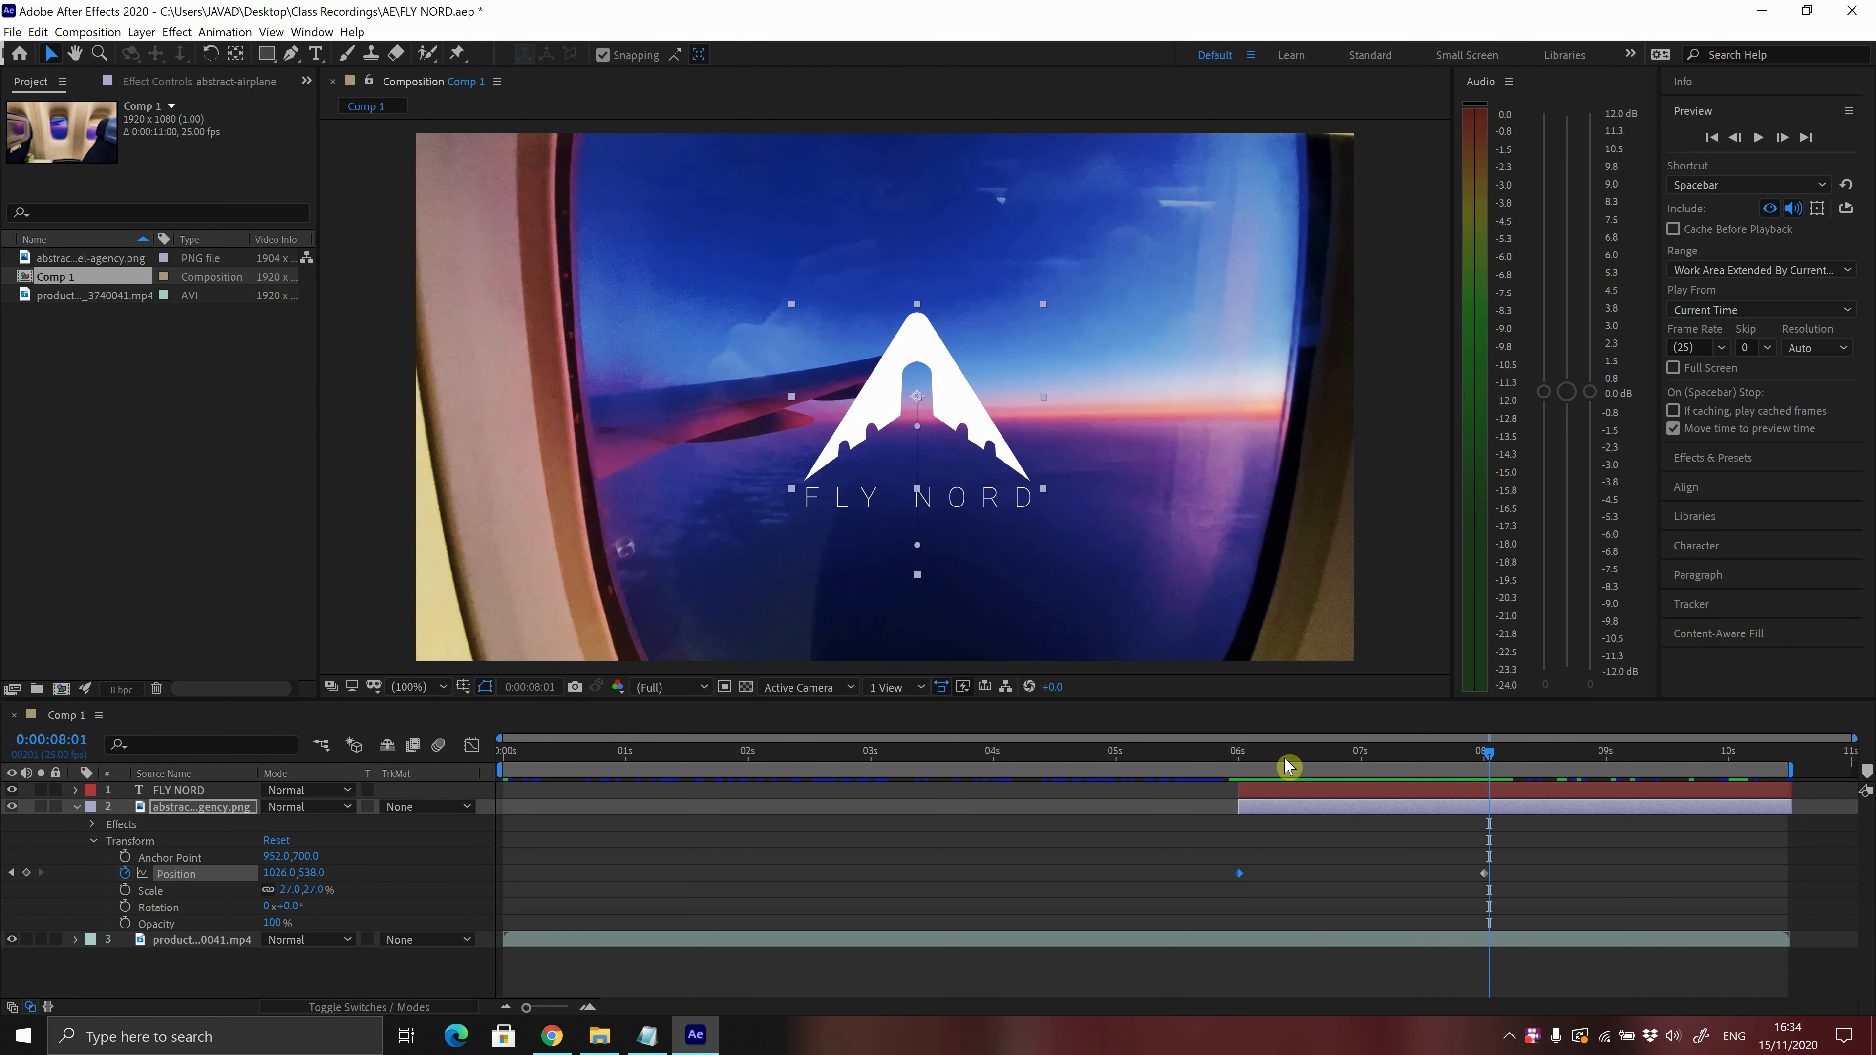
drag(1277, 753, 1254, 753)
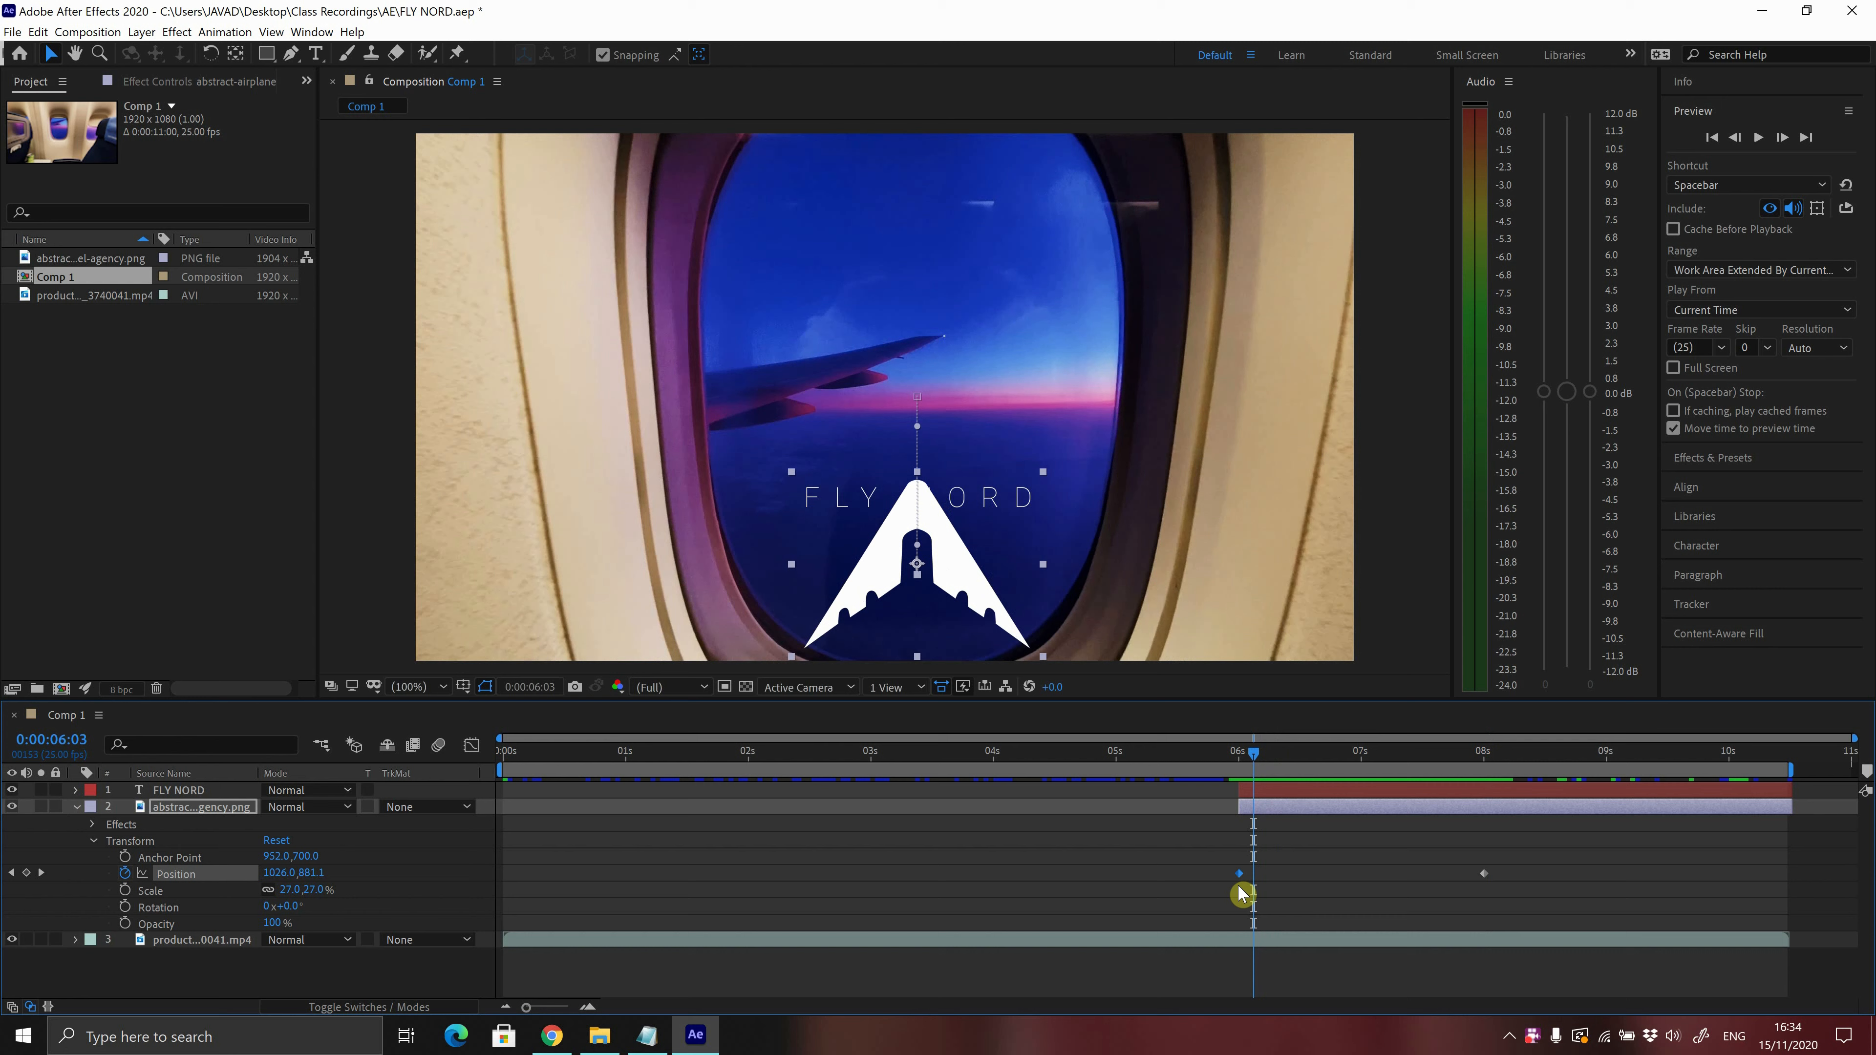
drag(1254, 756, 1240, 756)
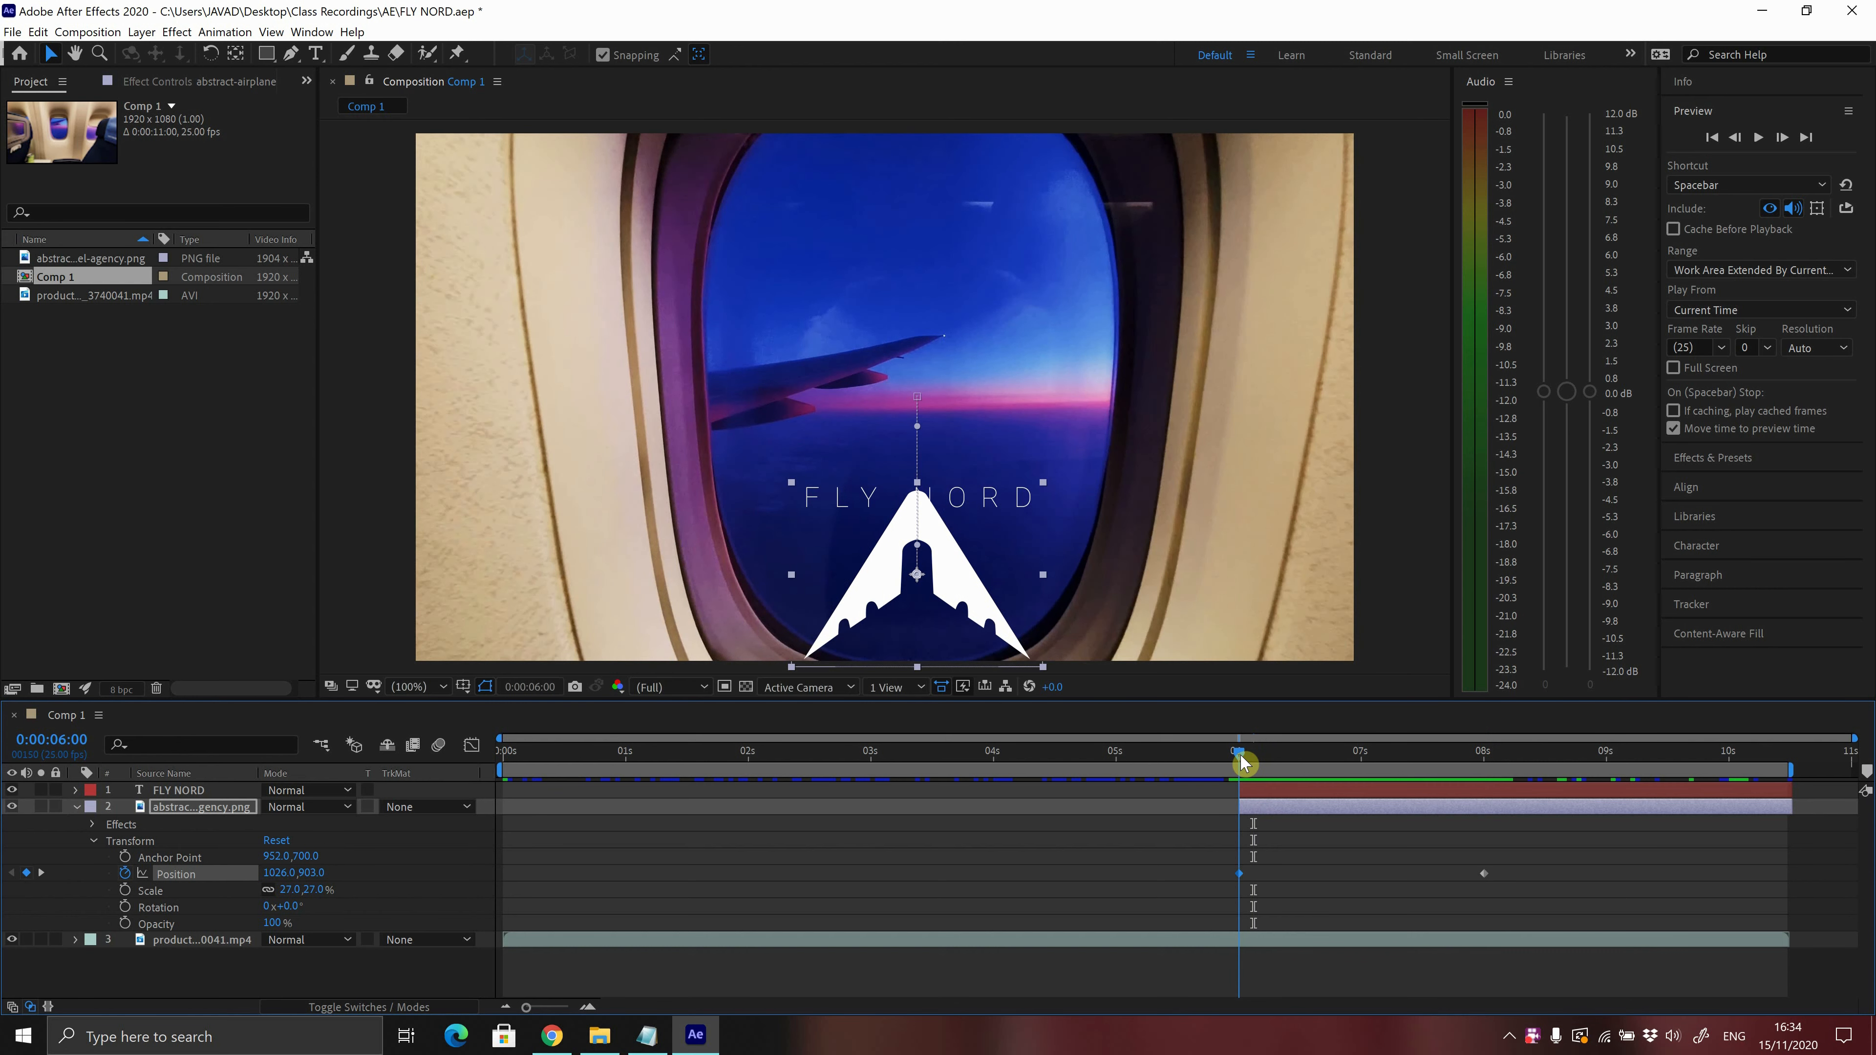
drag(1240, 754, 1436, 758)
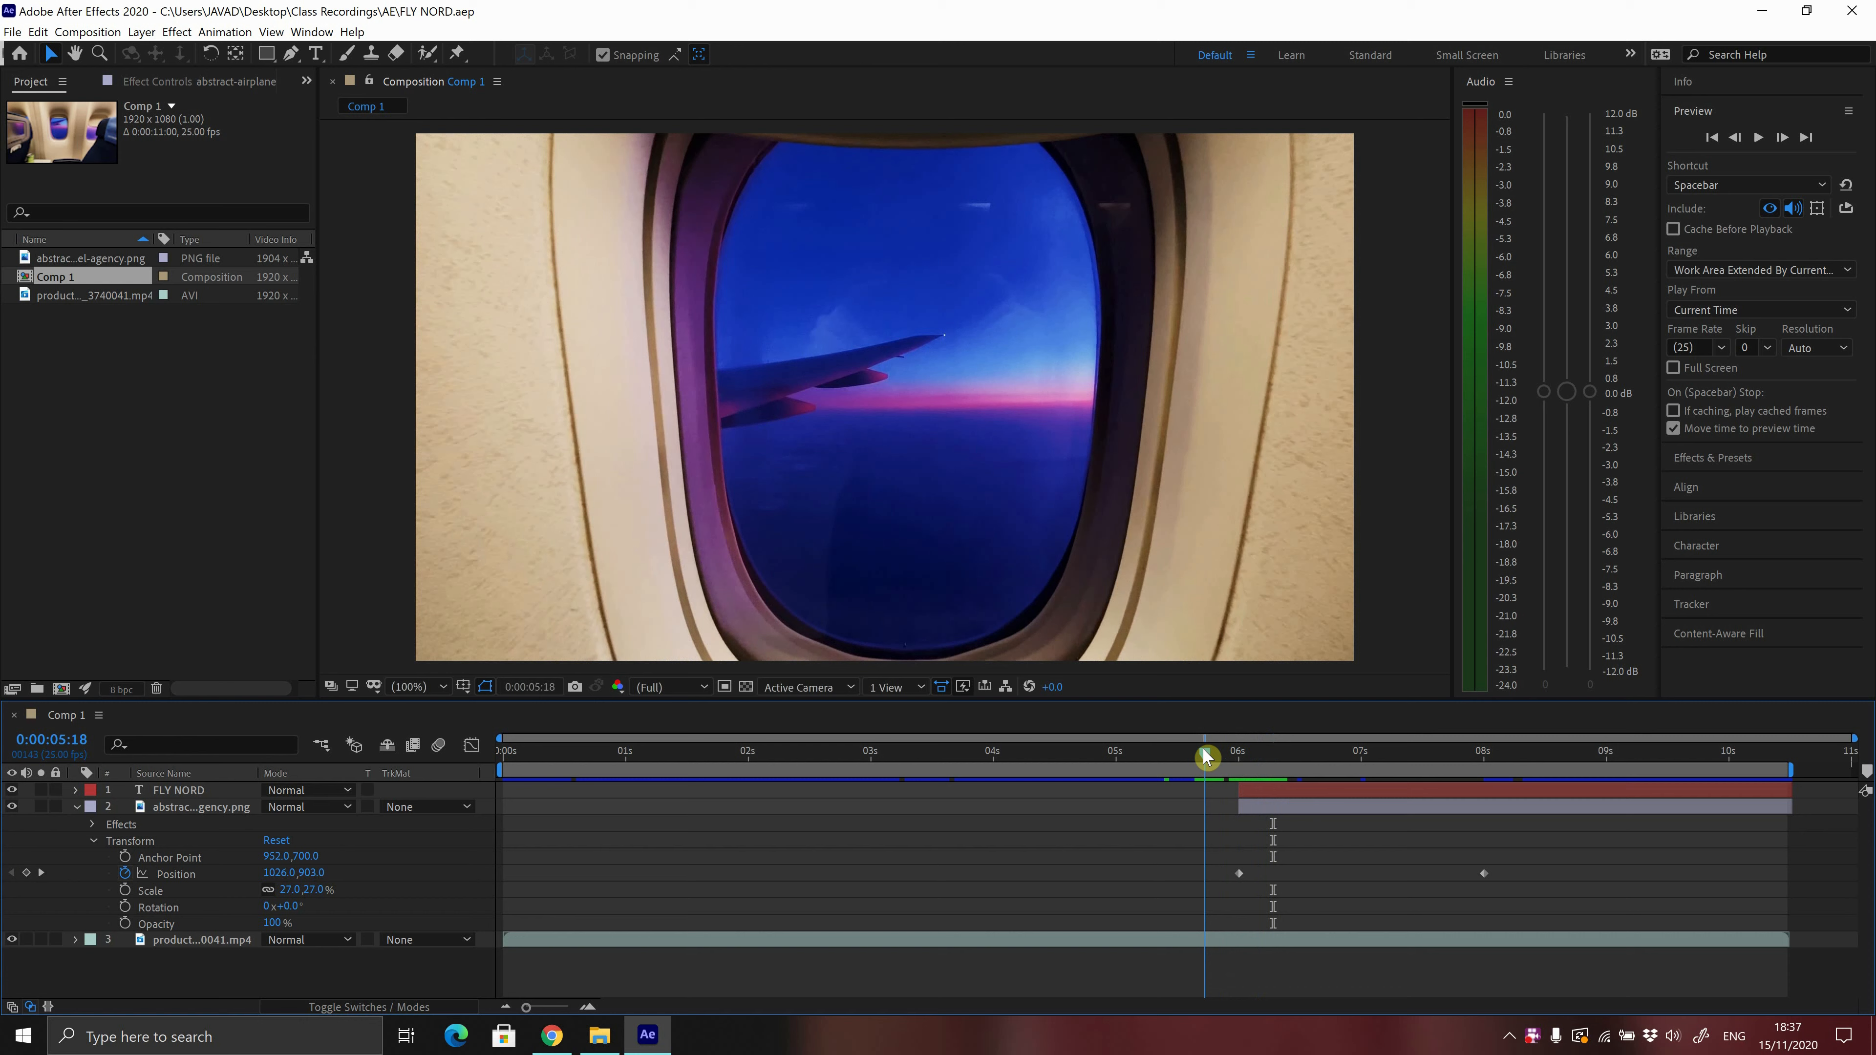
drag(1207, 759, 1196, 759)
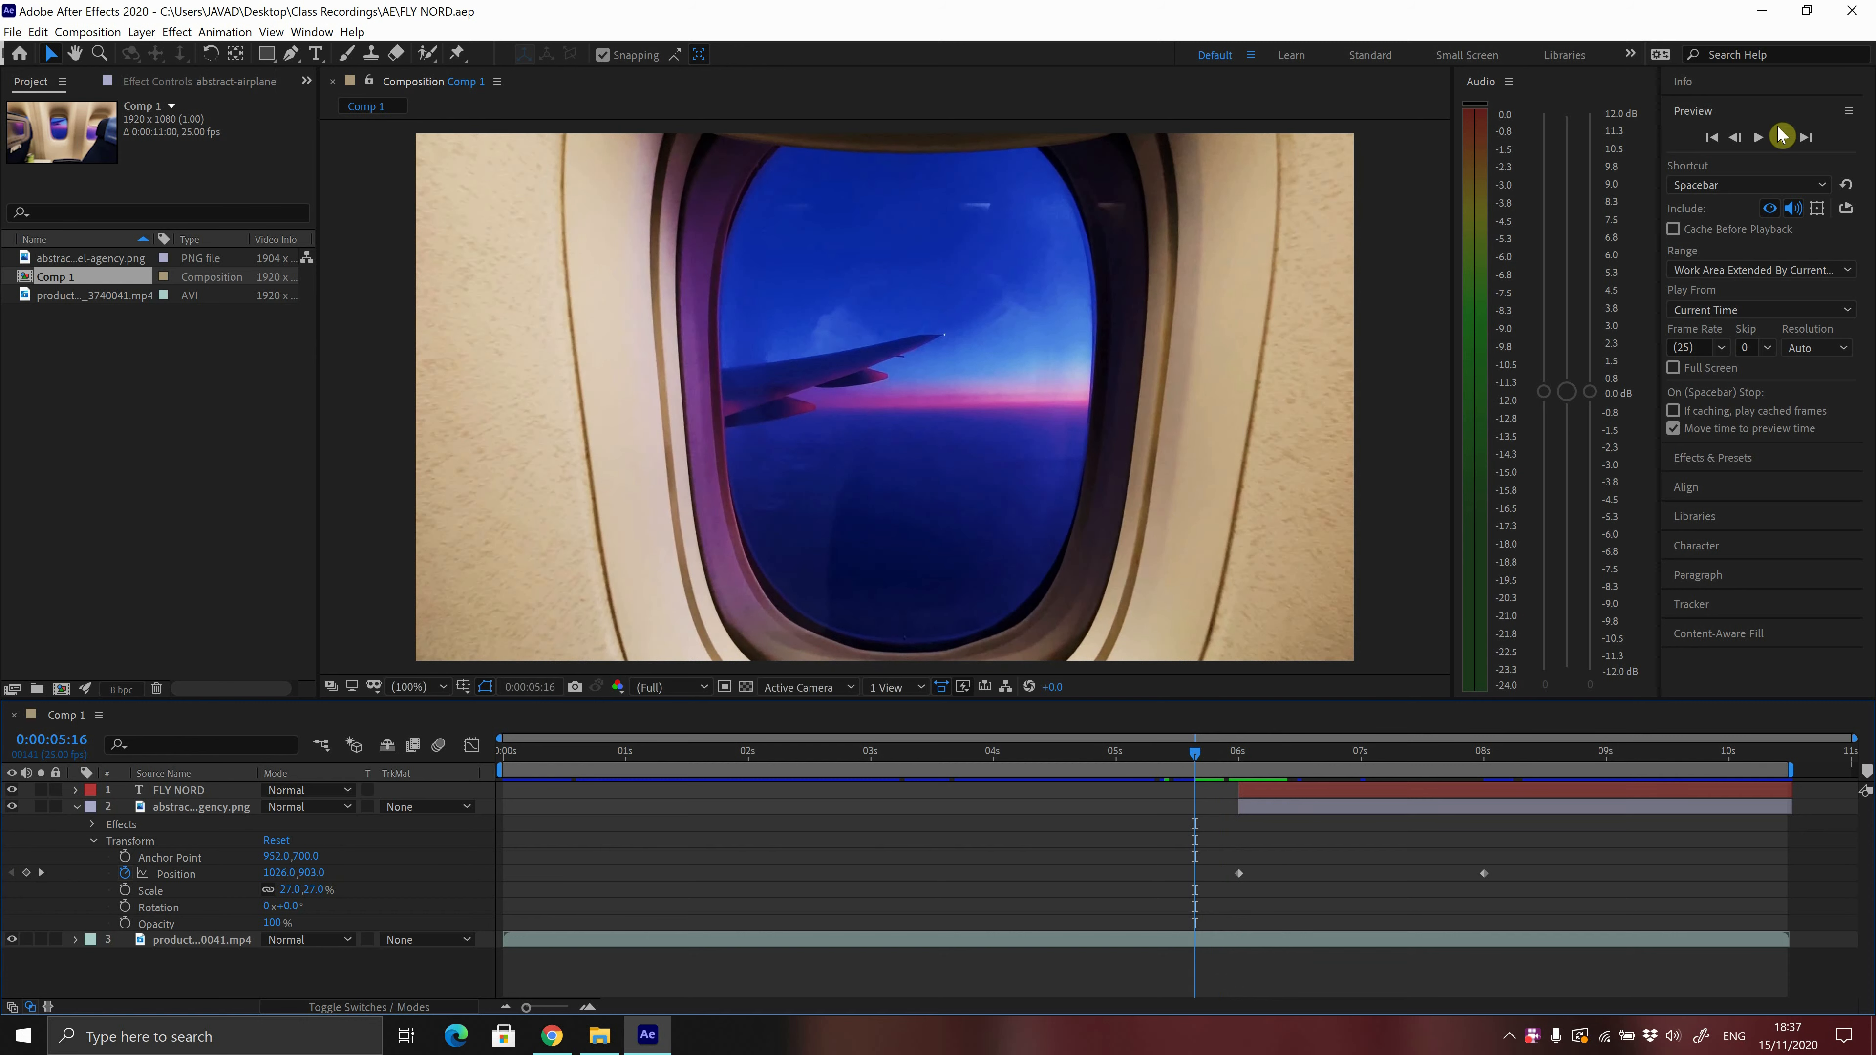
click(1758, 137)
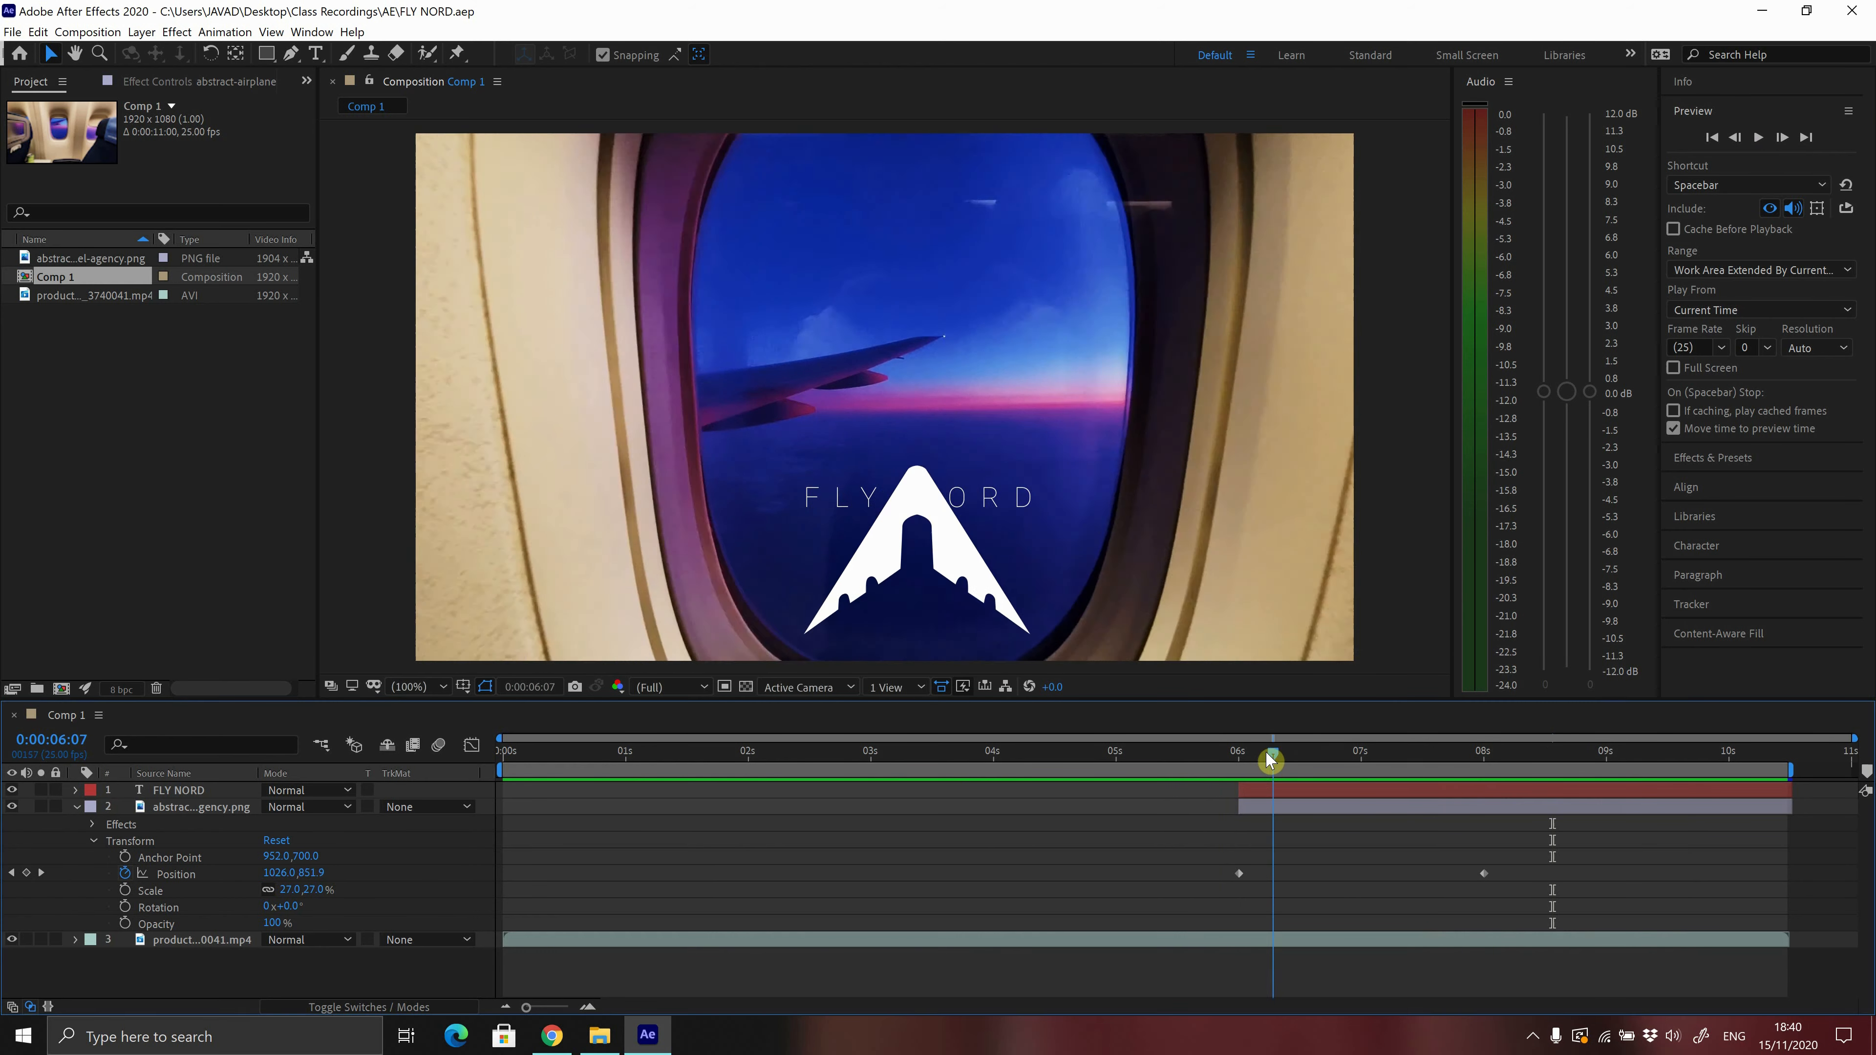
drag(1269, 760, 1499, 753)
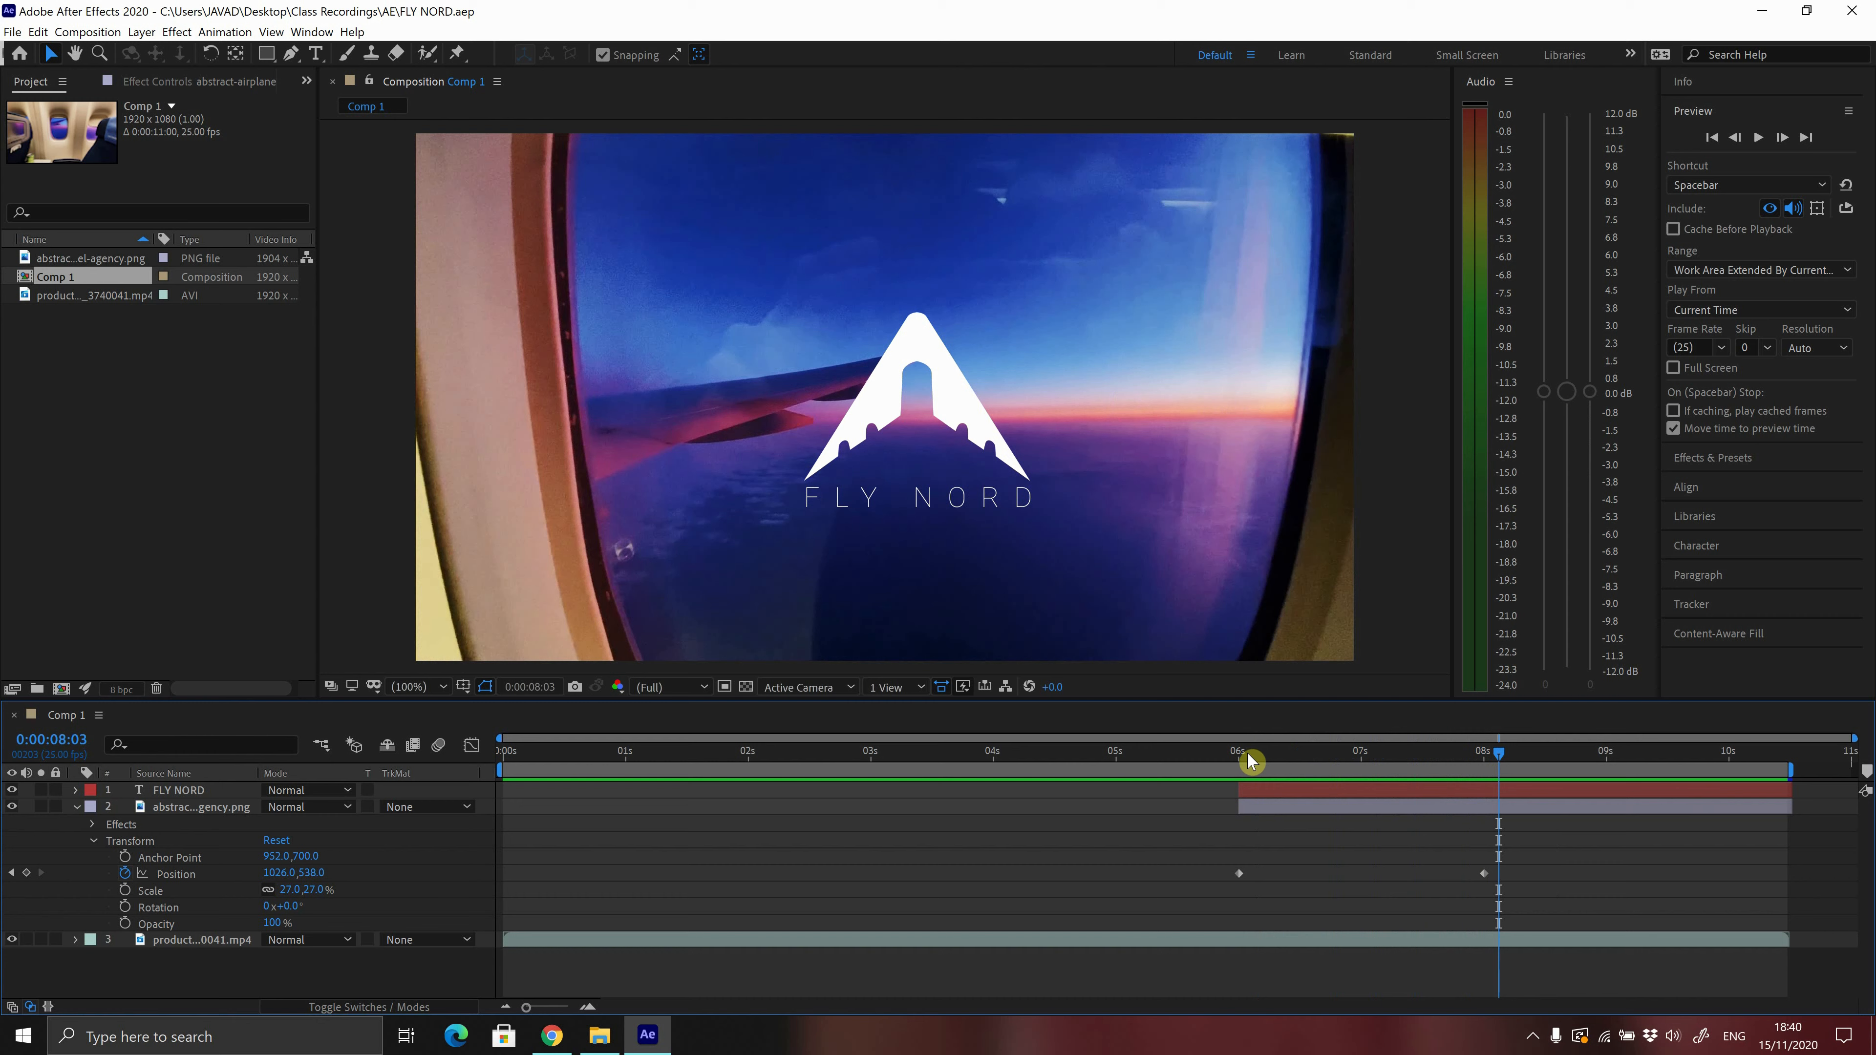
drag(1248, 754, 1302, 754)
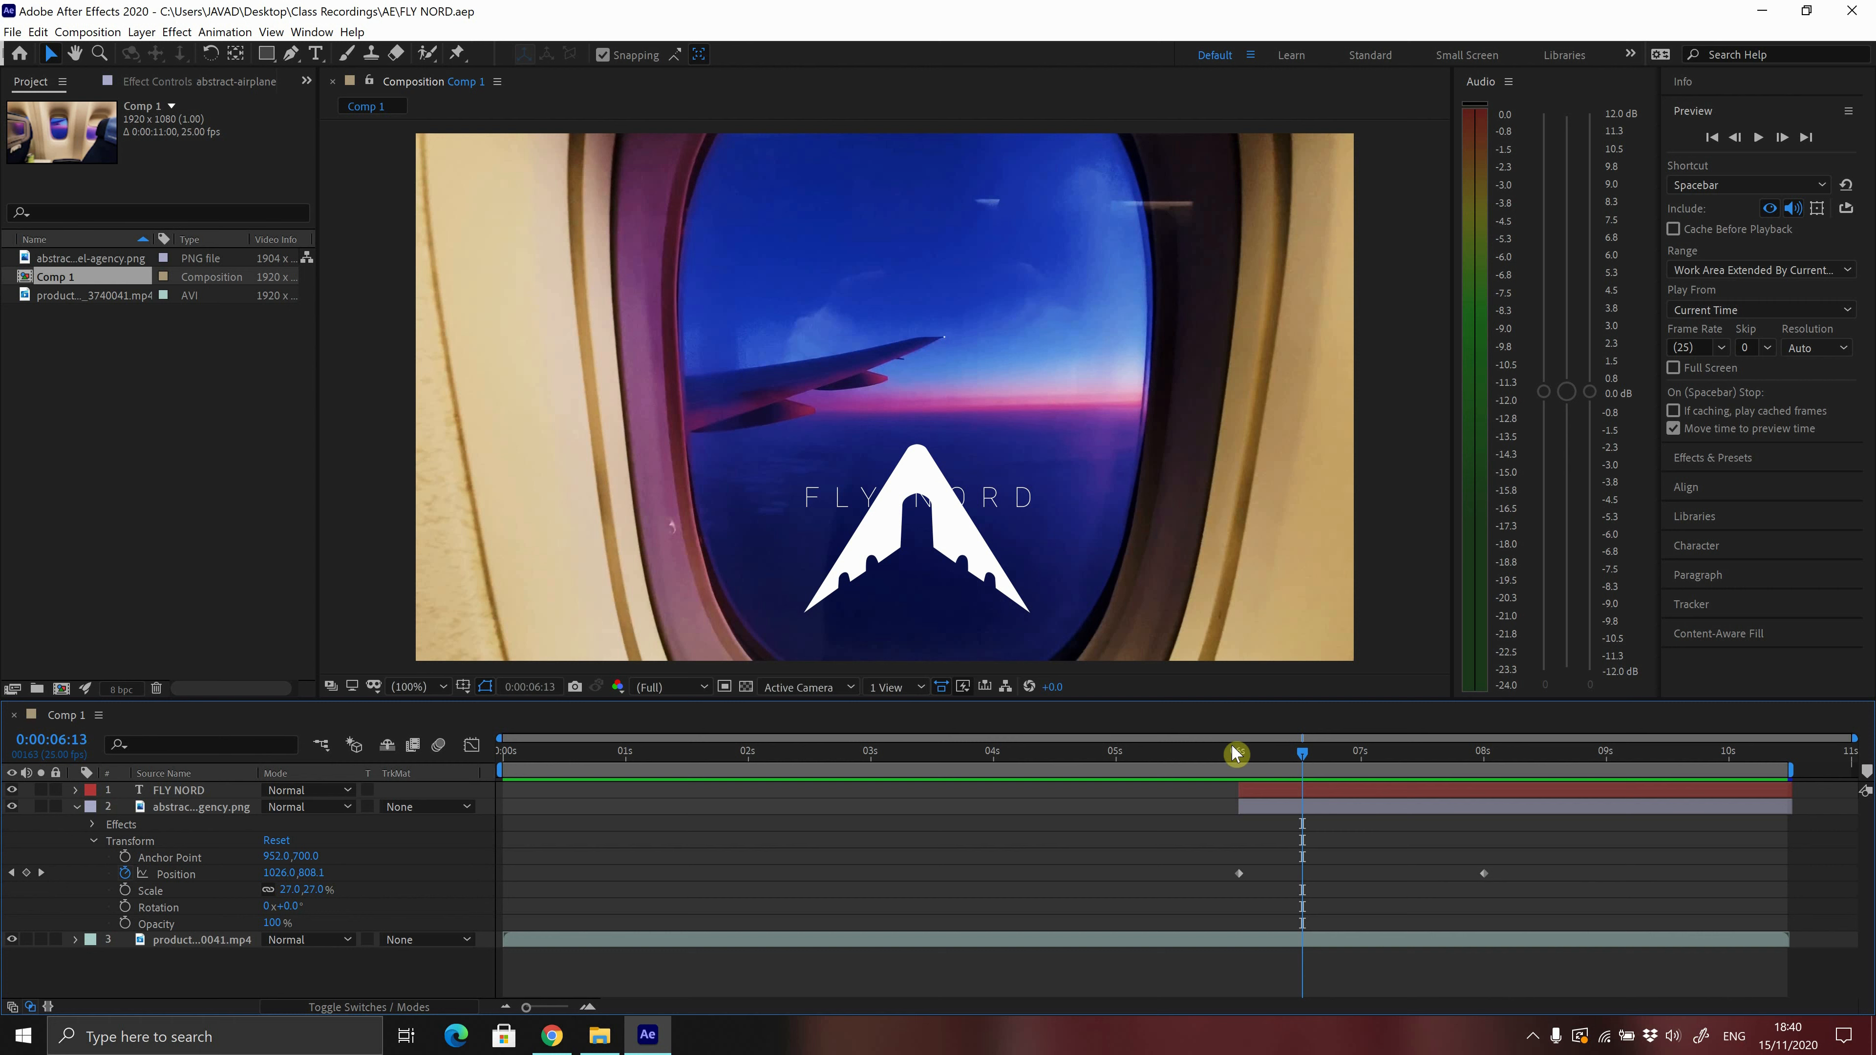
- Move the logo's ending Position keyframe to 0:00:07:00 to shorten the movement to one second
click(1485, 878)
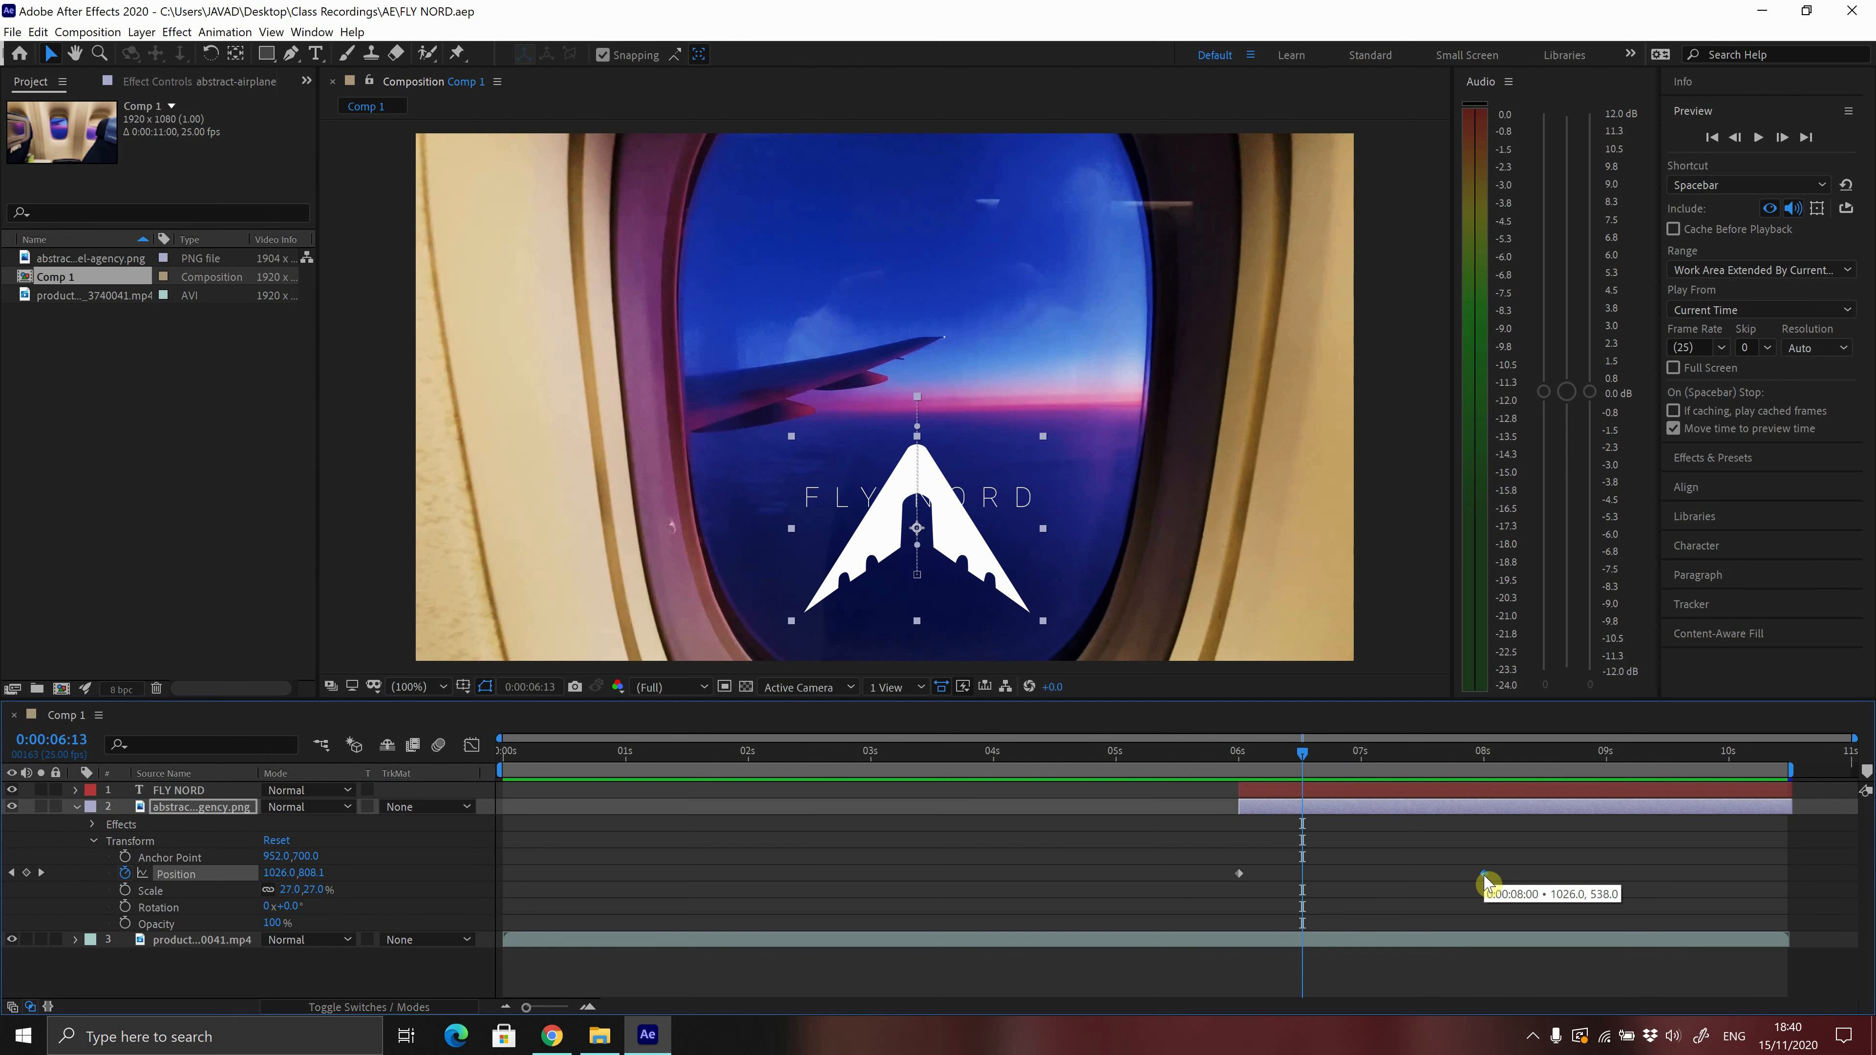
drag(1485, 881, 1368, 881)
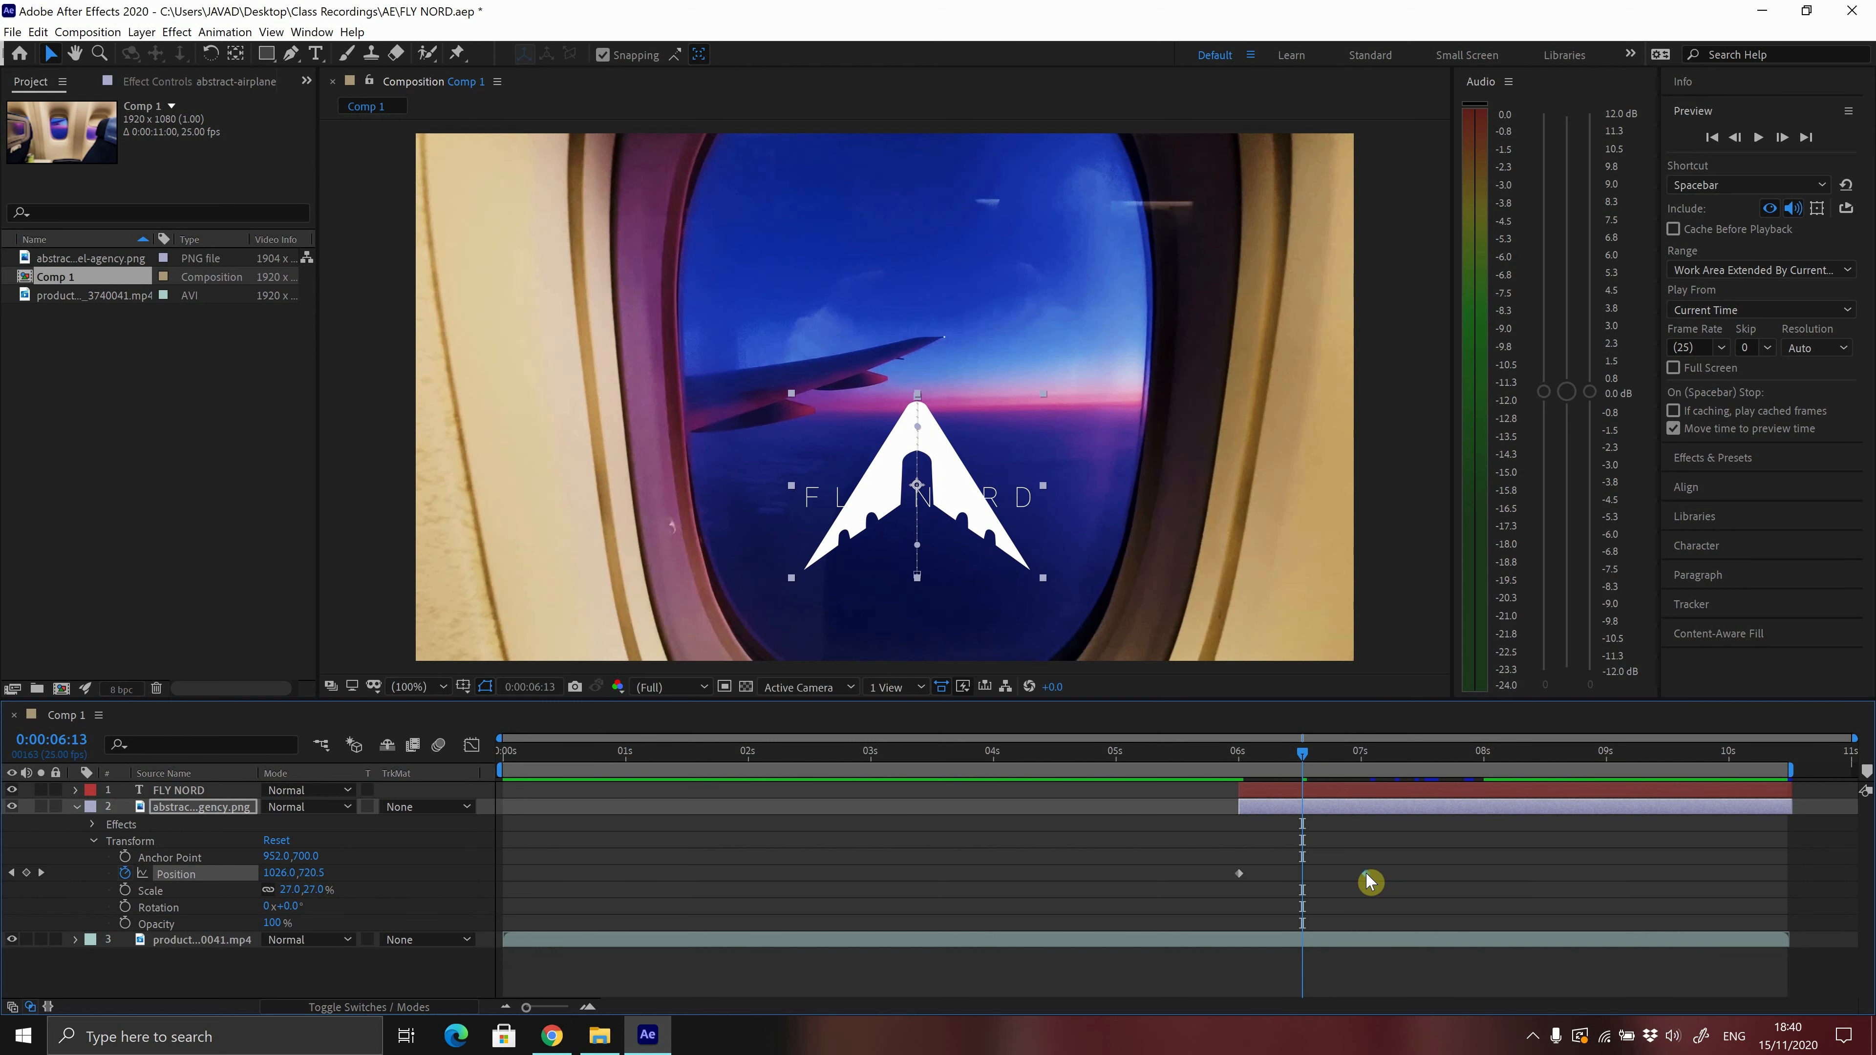
click(1361, 754)
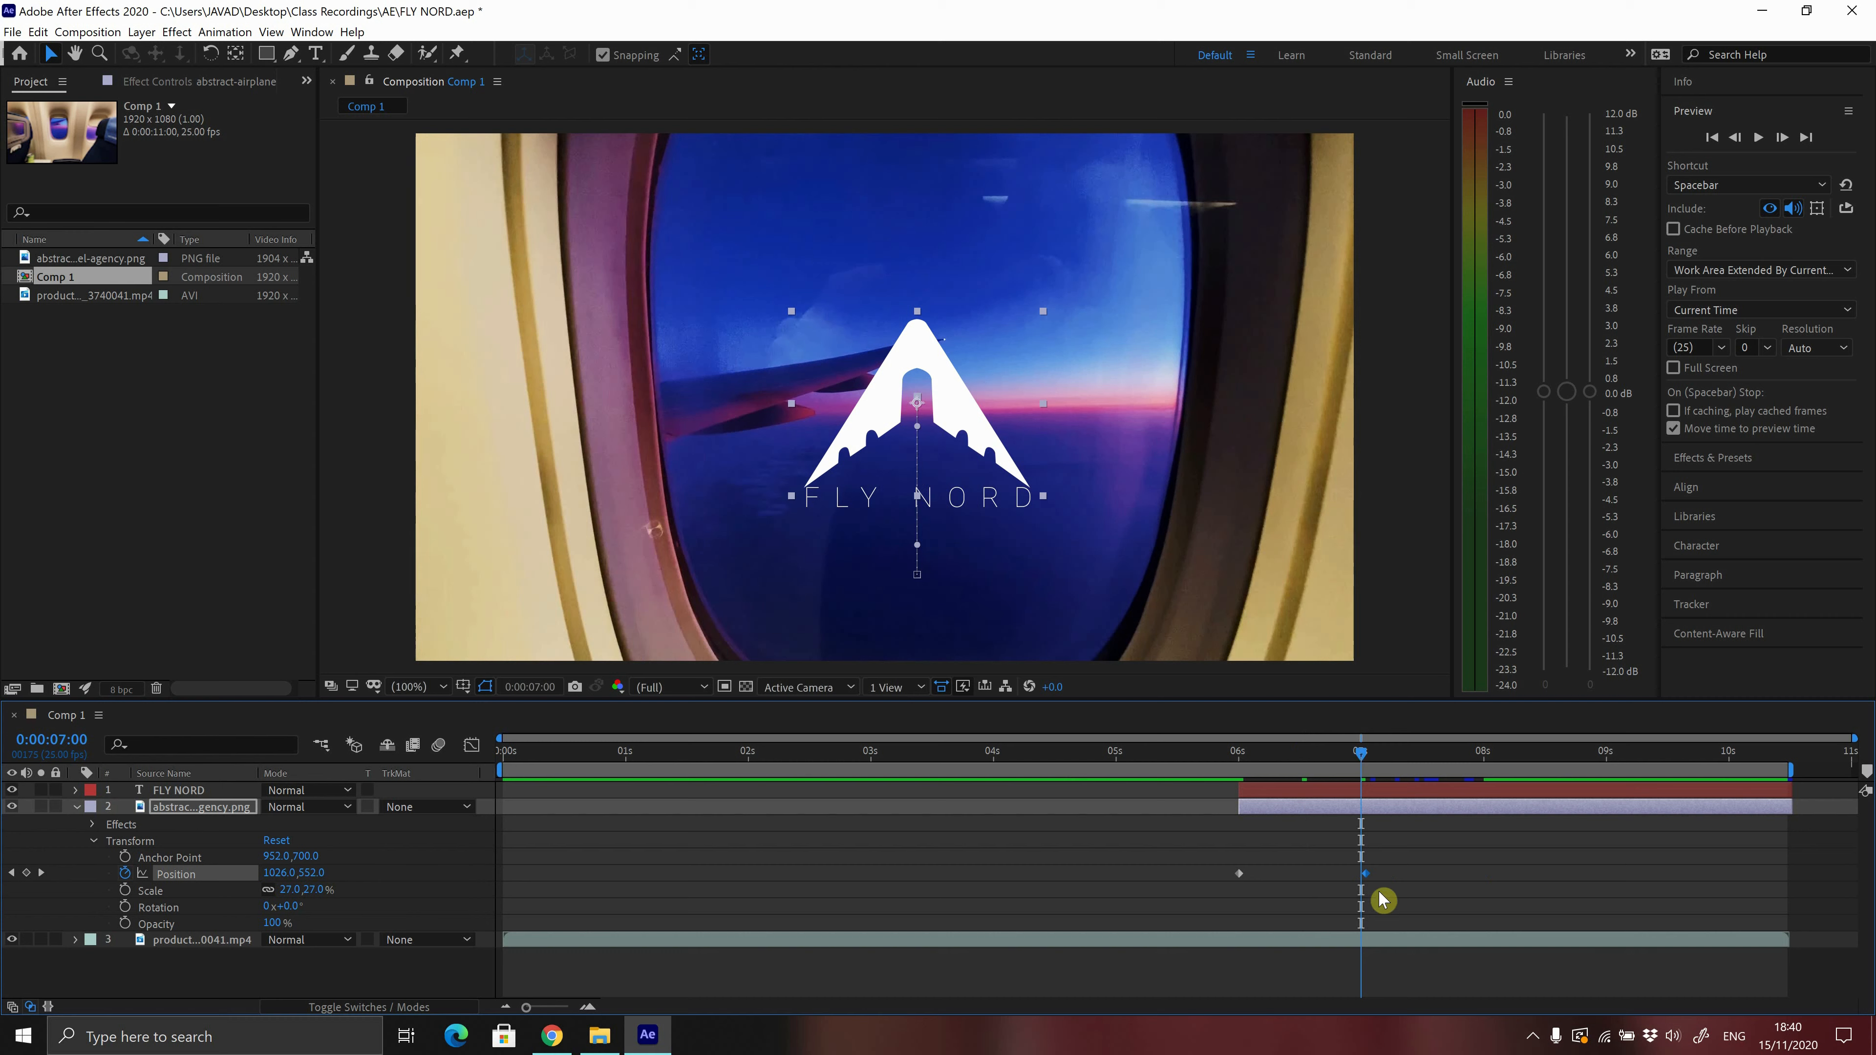
drag(1367, 876, 1362, 875)
- Play back the shortened logo movement from shortly before the 6-second mark
drag(1361, 754, 1241, 764)
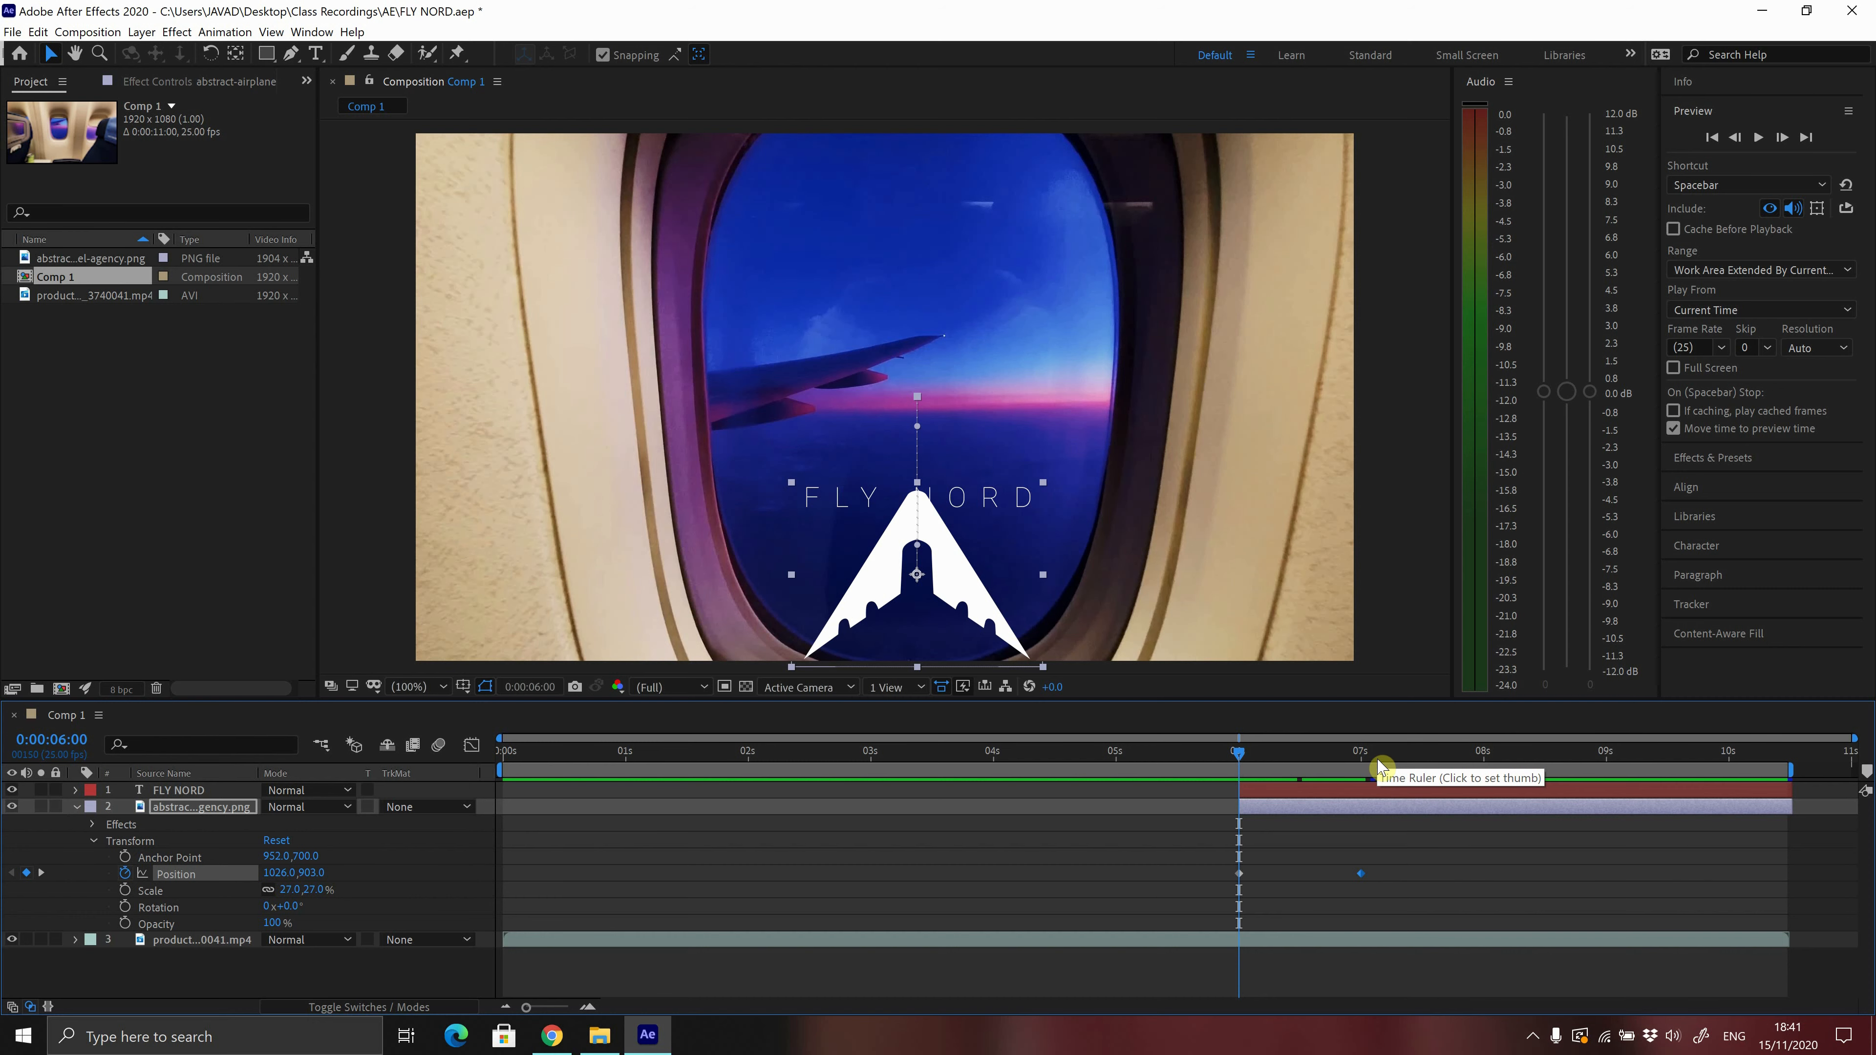
click(1200, 753)
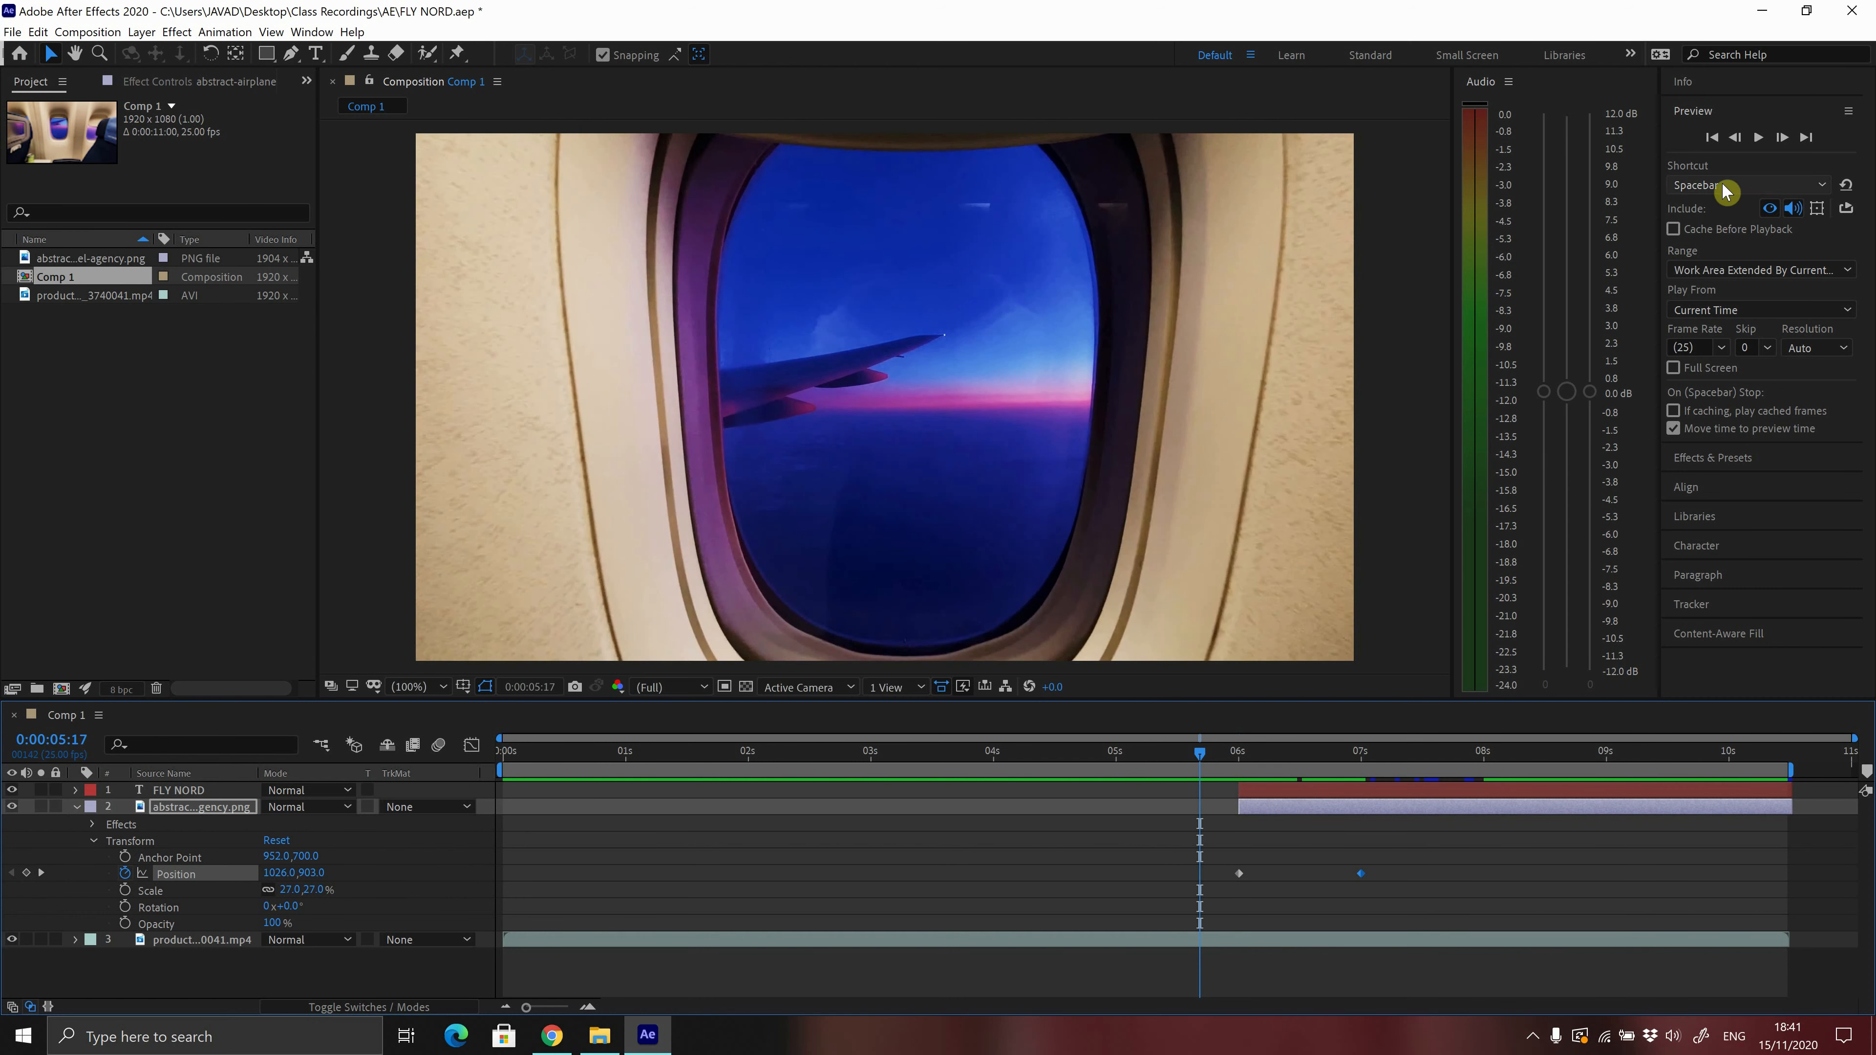
click(1758, 137)
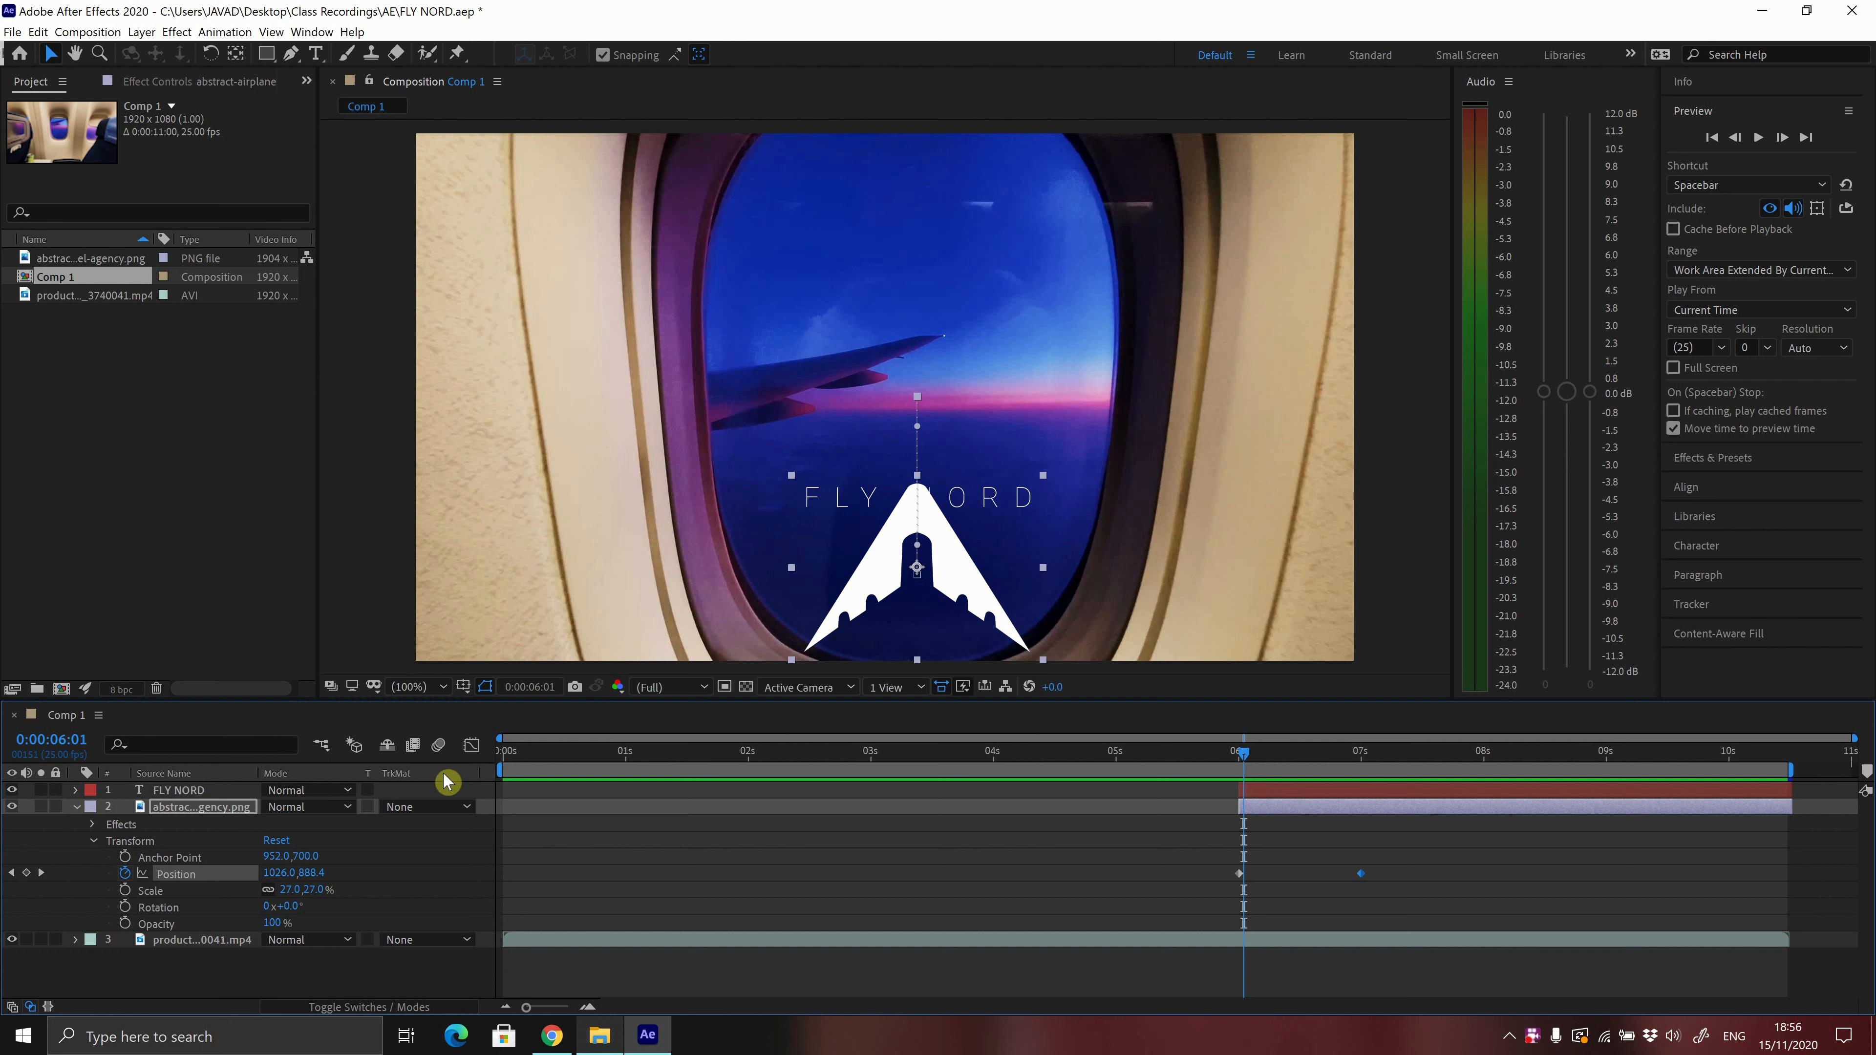
- Apply the obsolete Basic 3D effect to the airplane logo layer with the playhead at 6 seconds
click(208, 807)
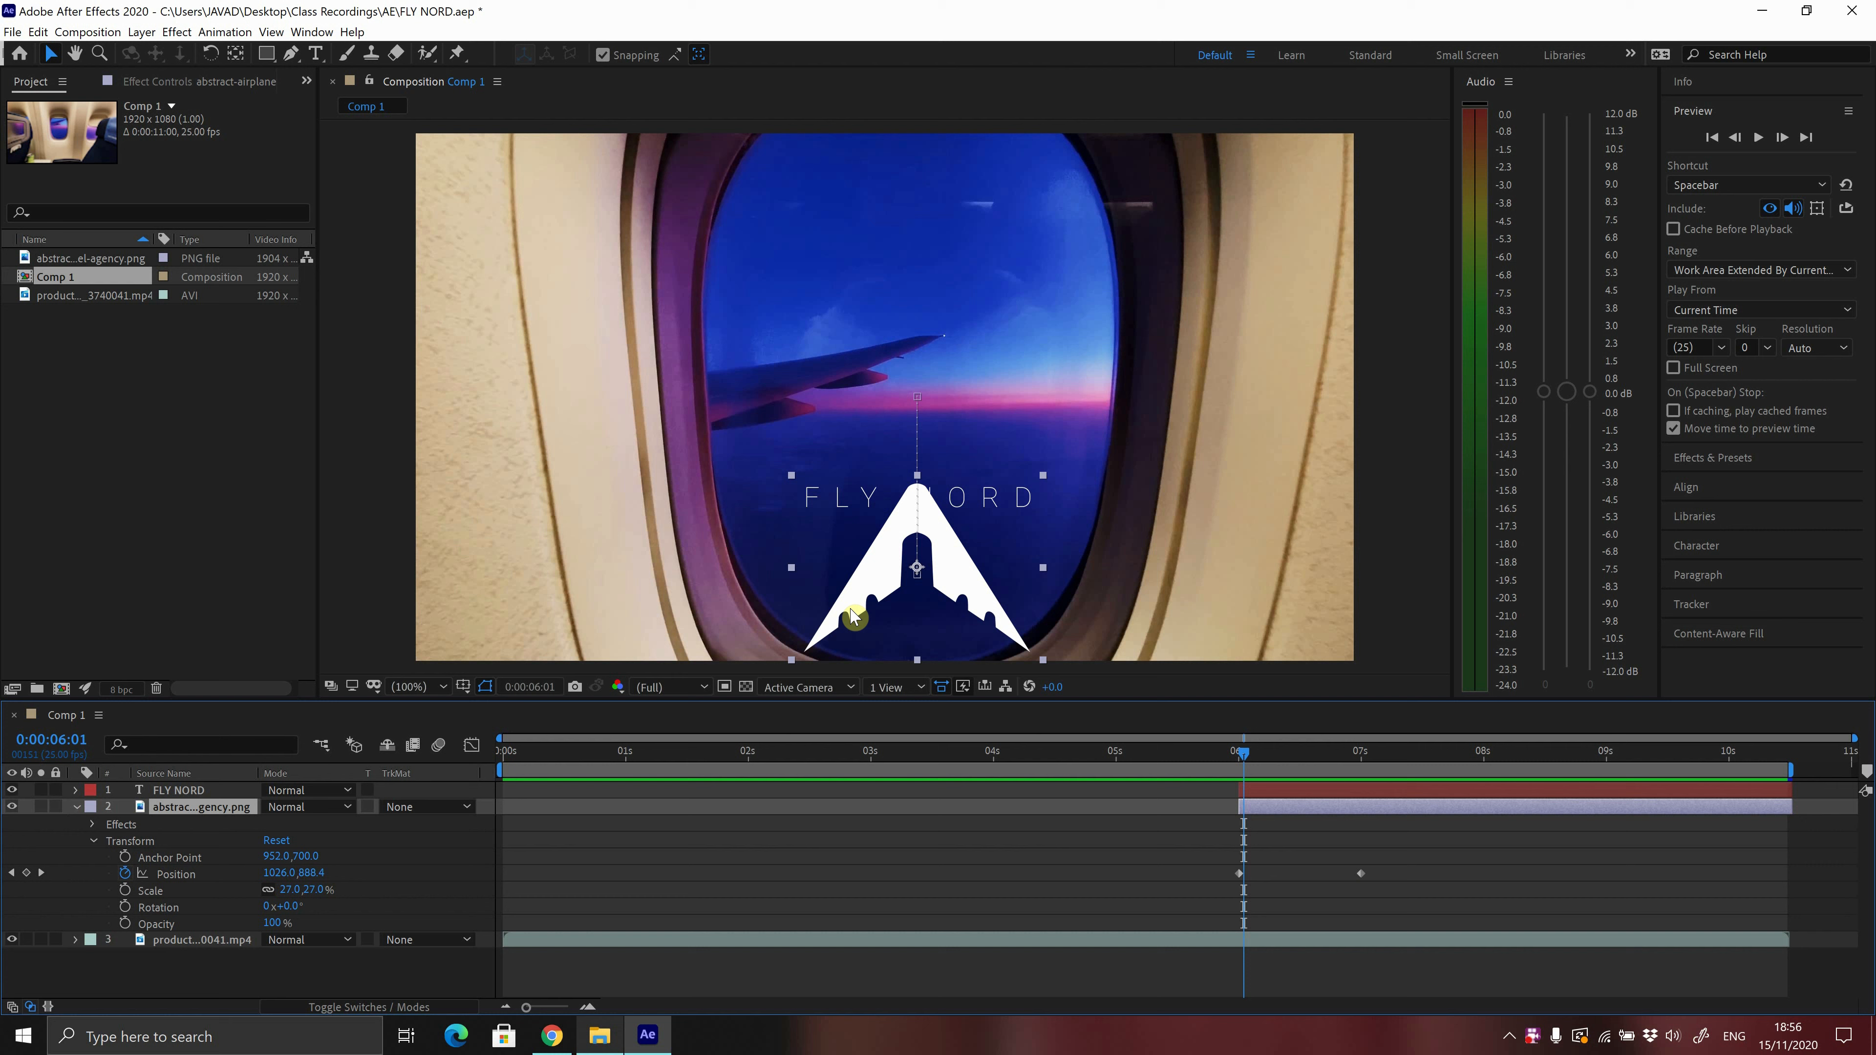
click(1240, 751)
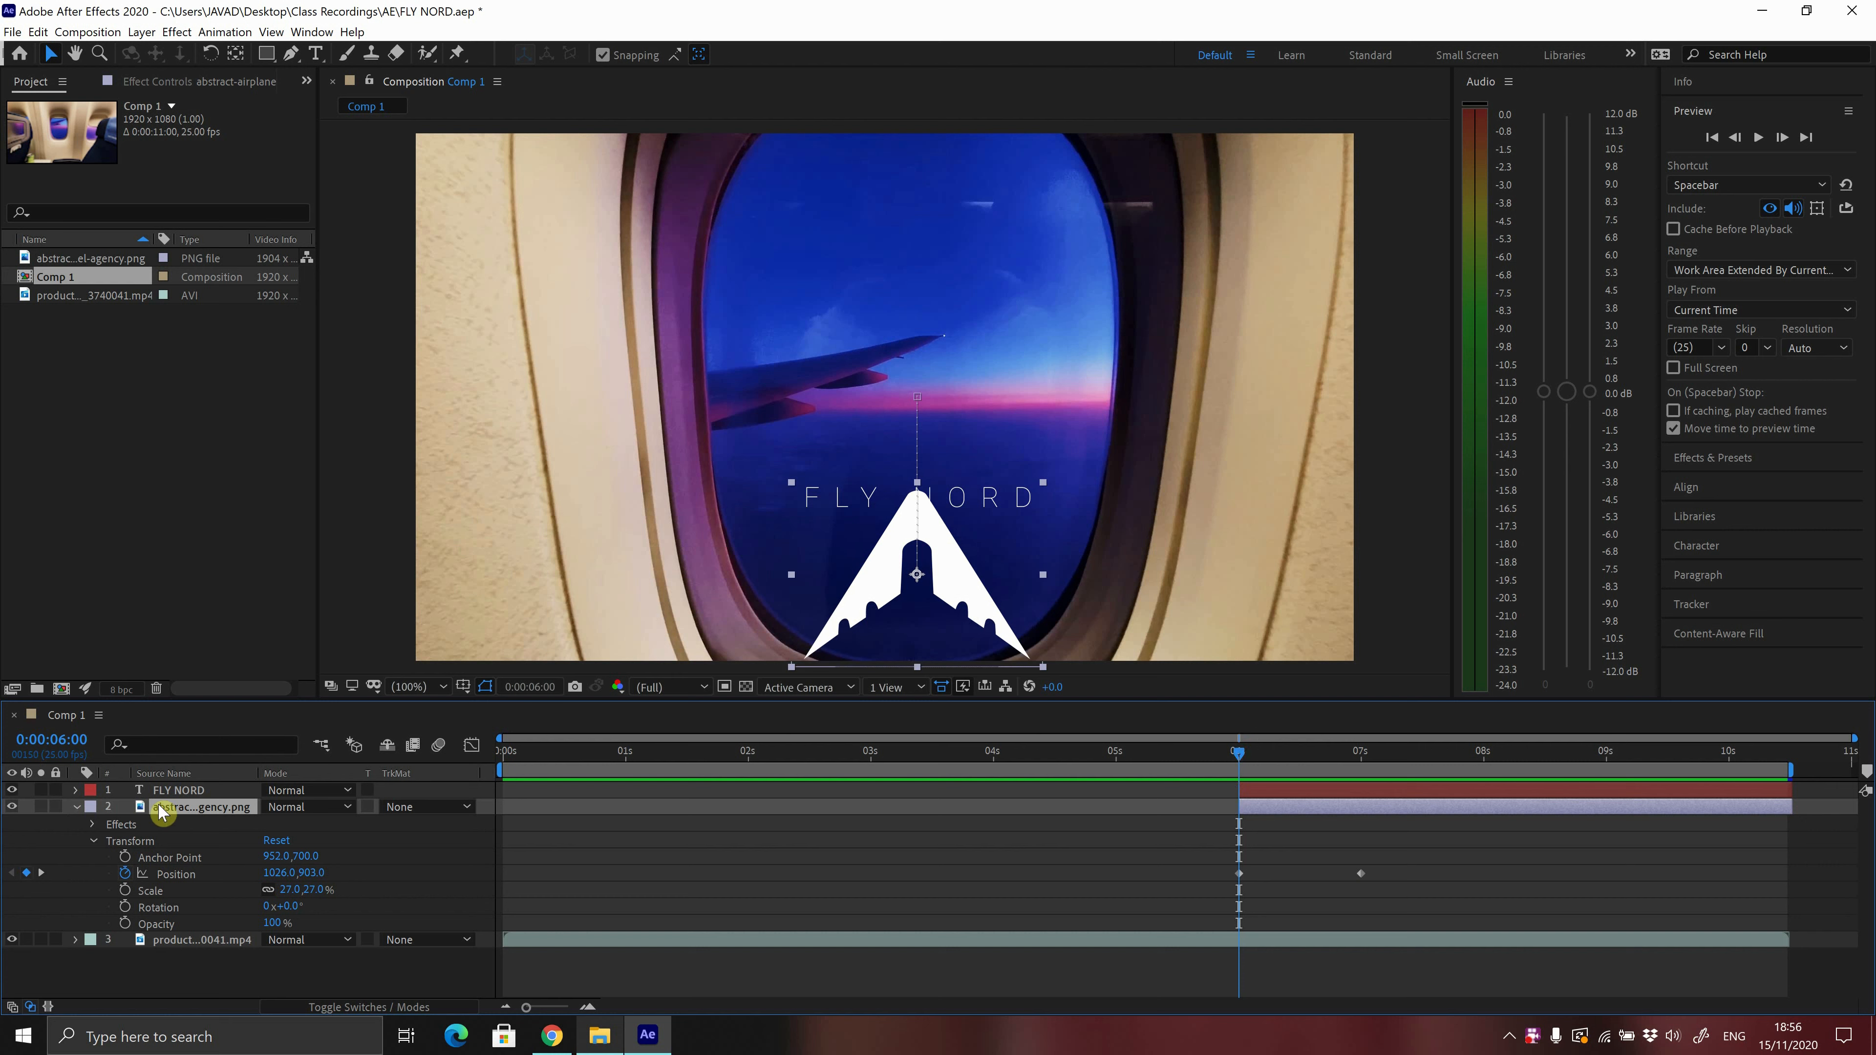
click(183, 36)
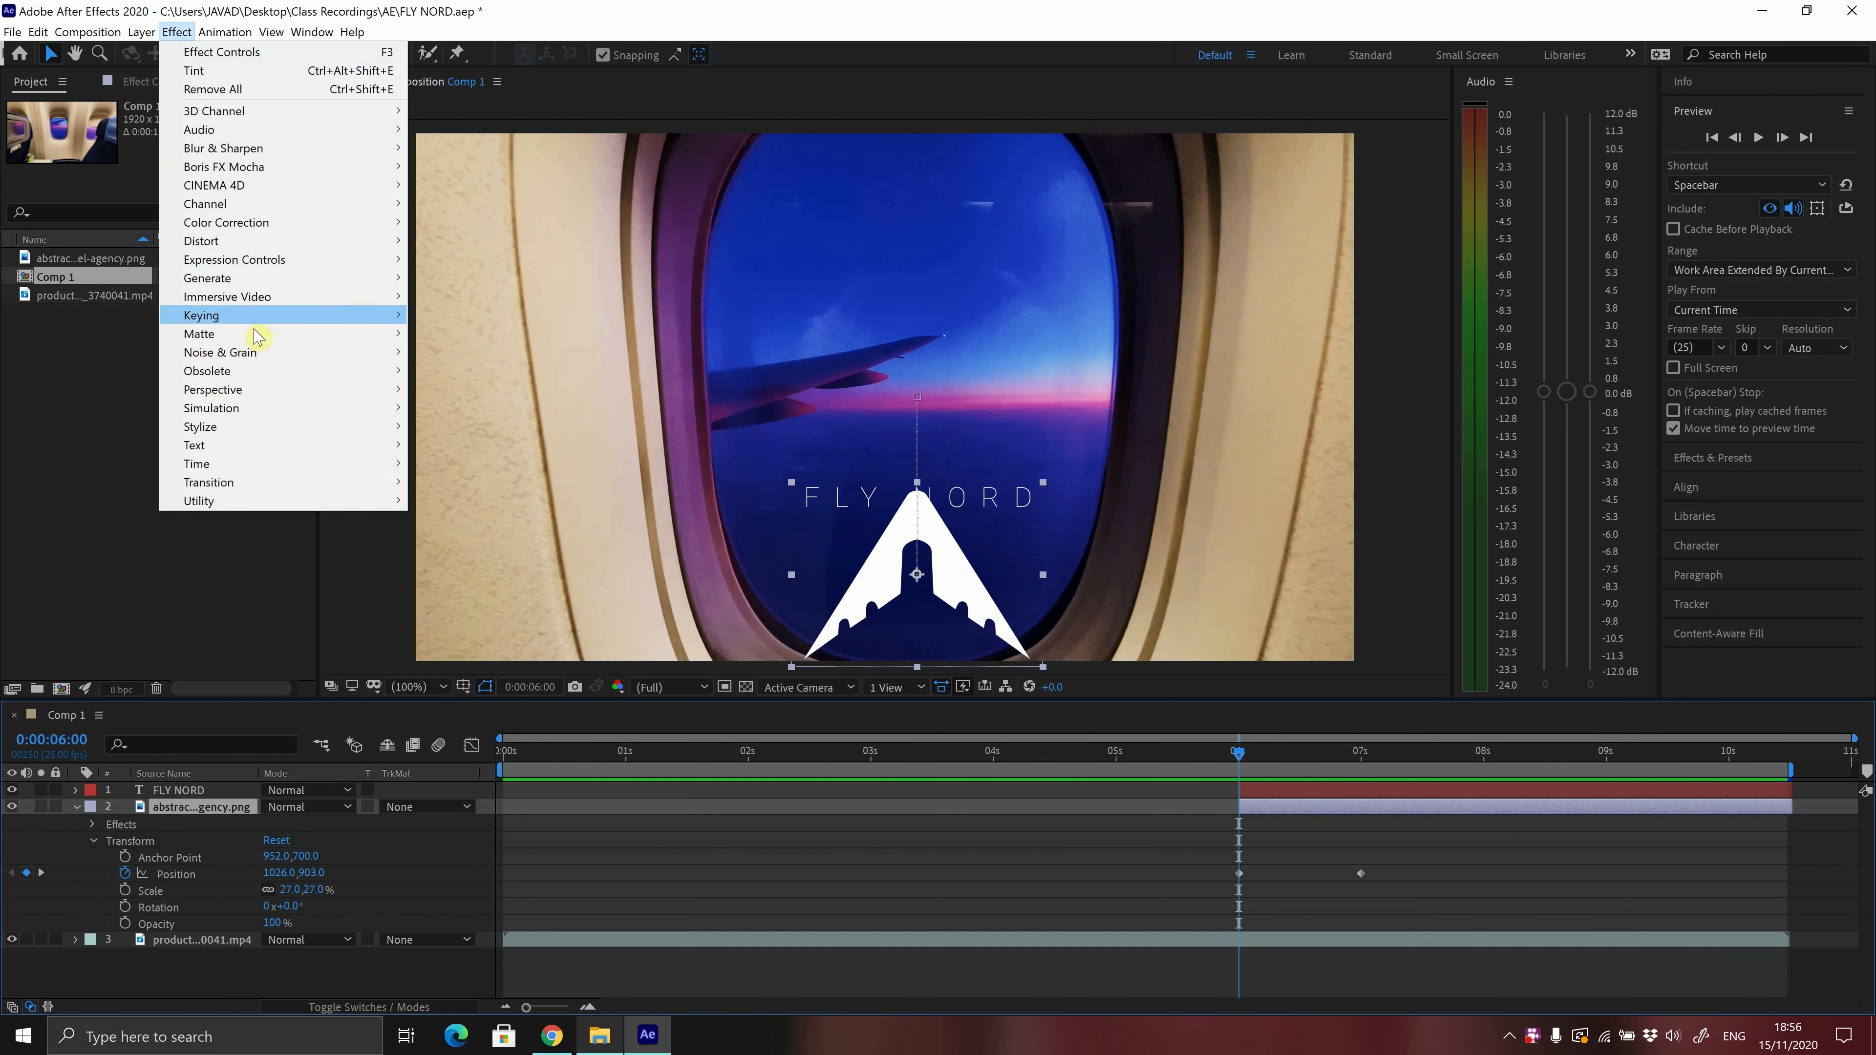
mouse_move(255, 374)
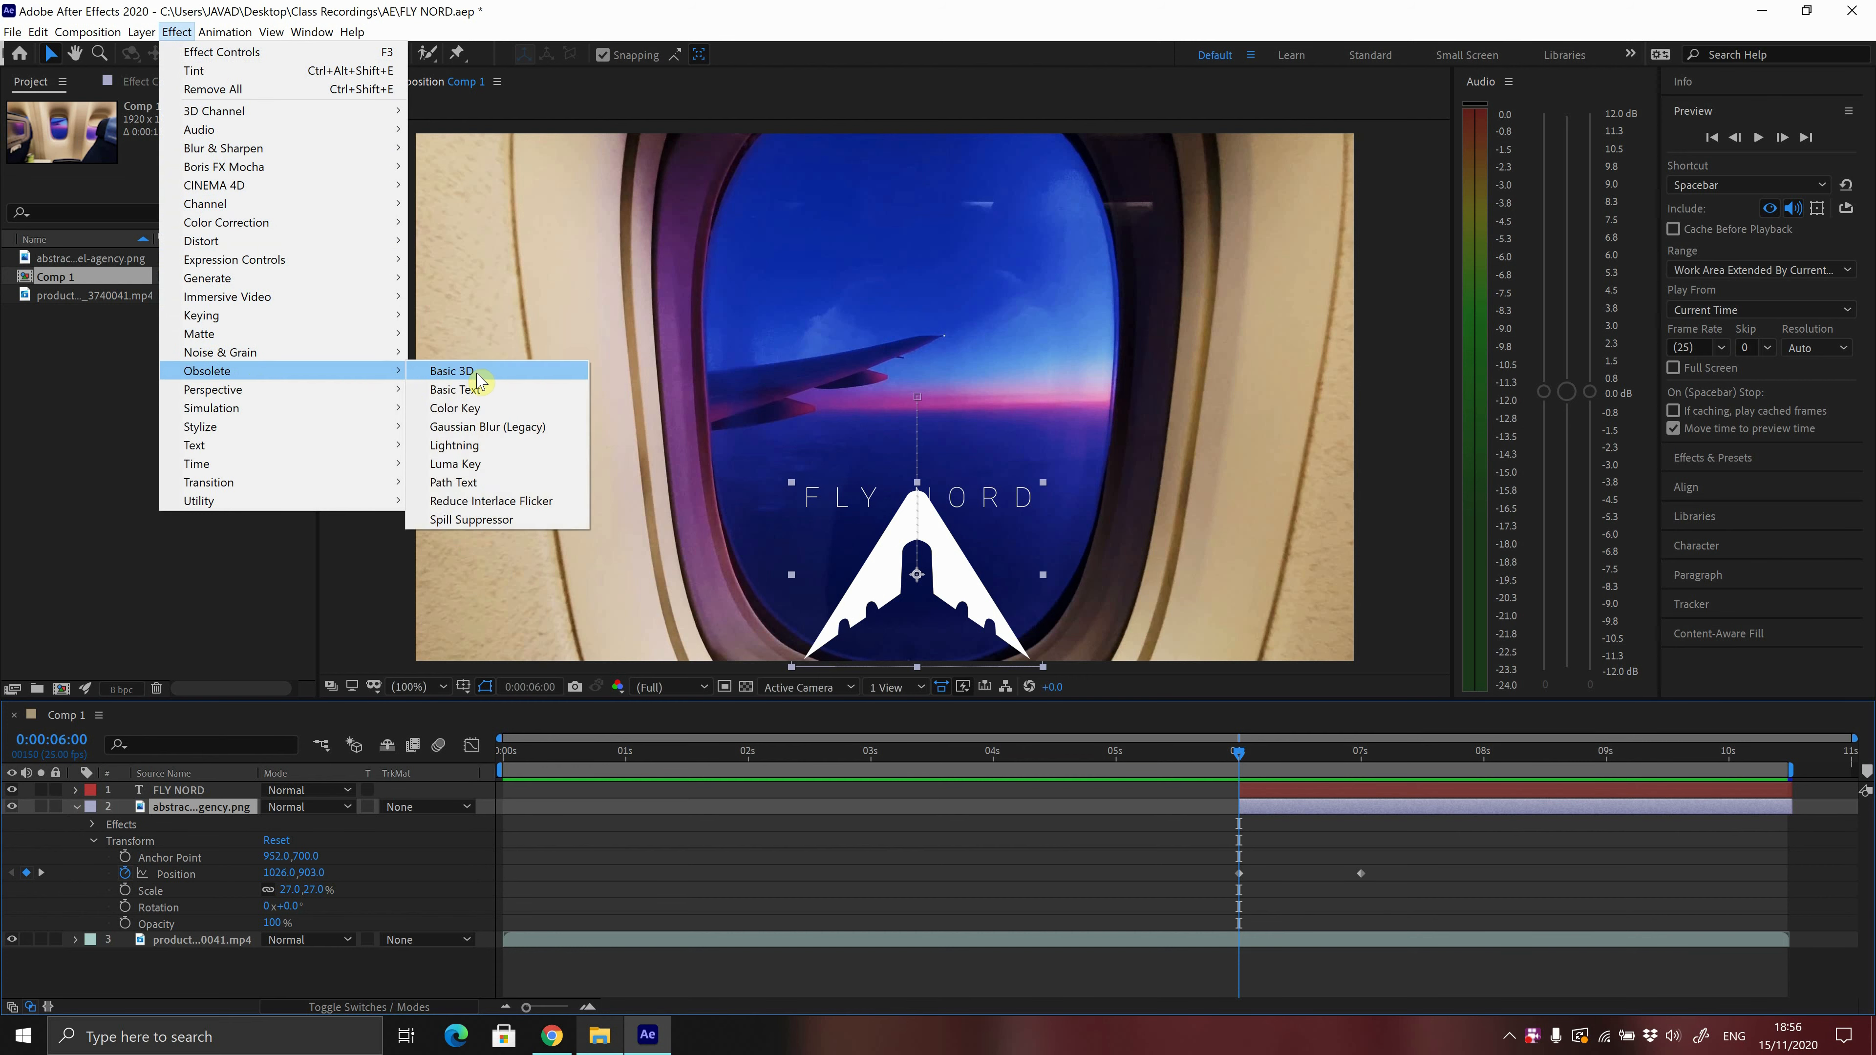
click(497, 372)
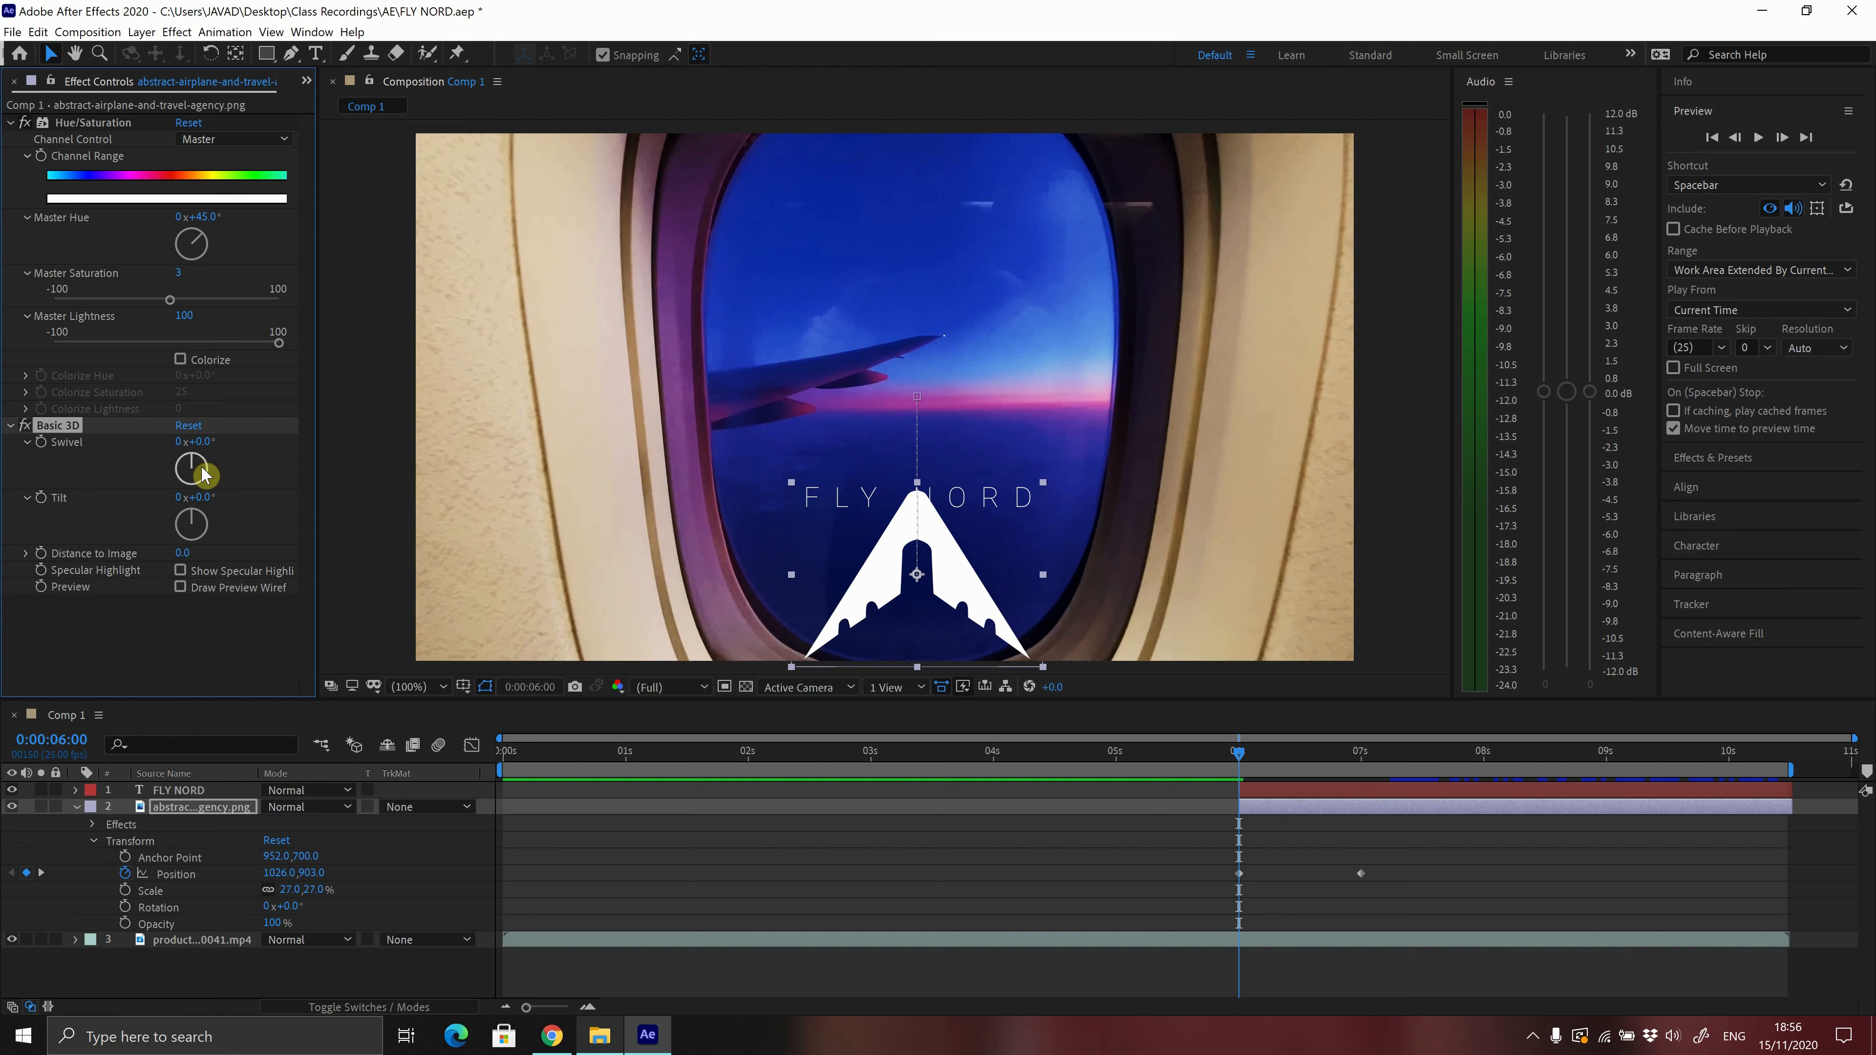
- Try a 44° Swivel on the logo with Basic 3D and reset the effect
drag(198, 462, 222, 415)
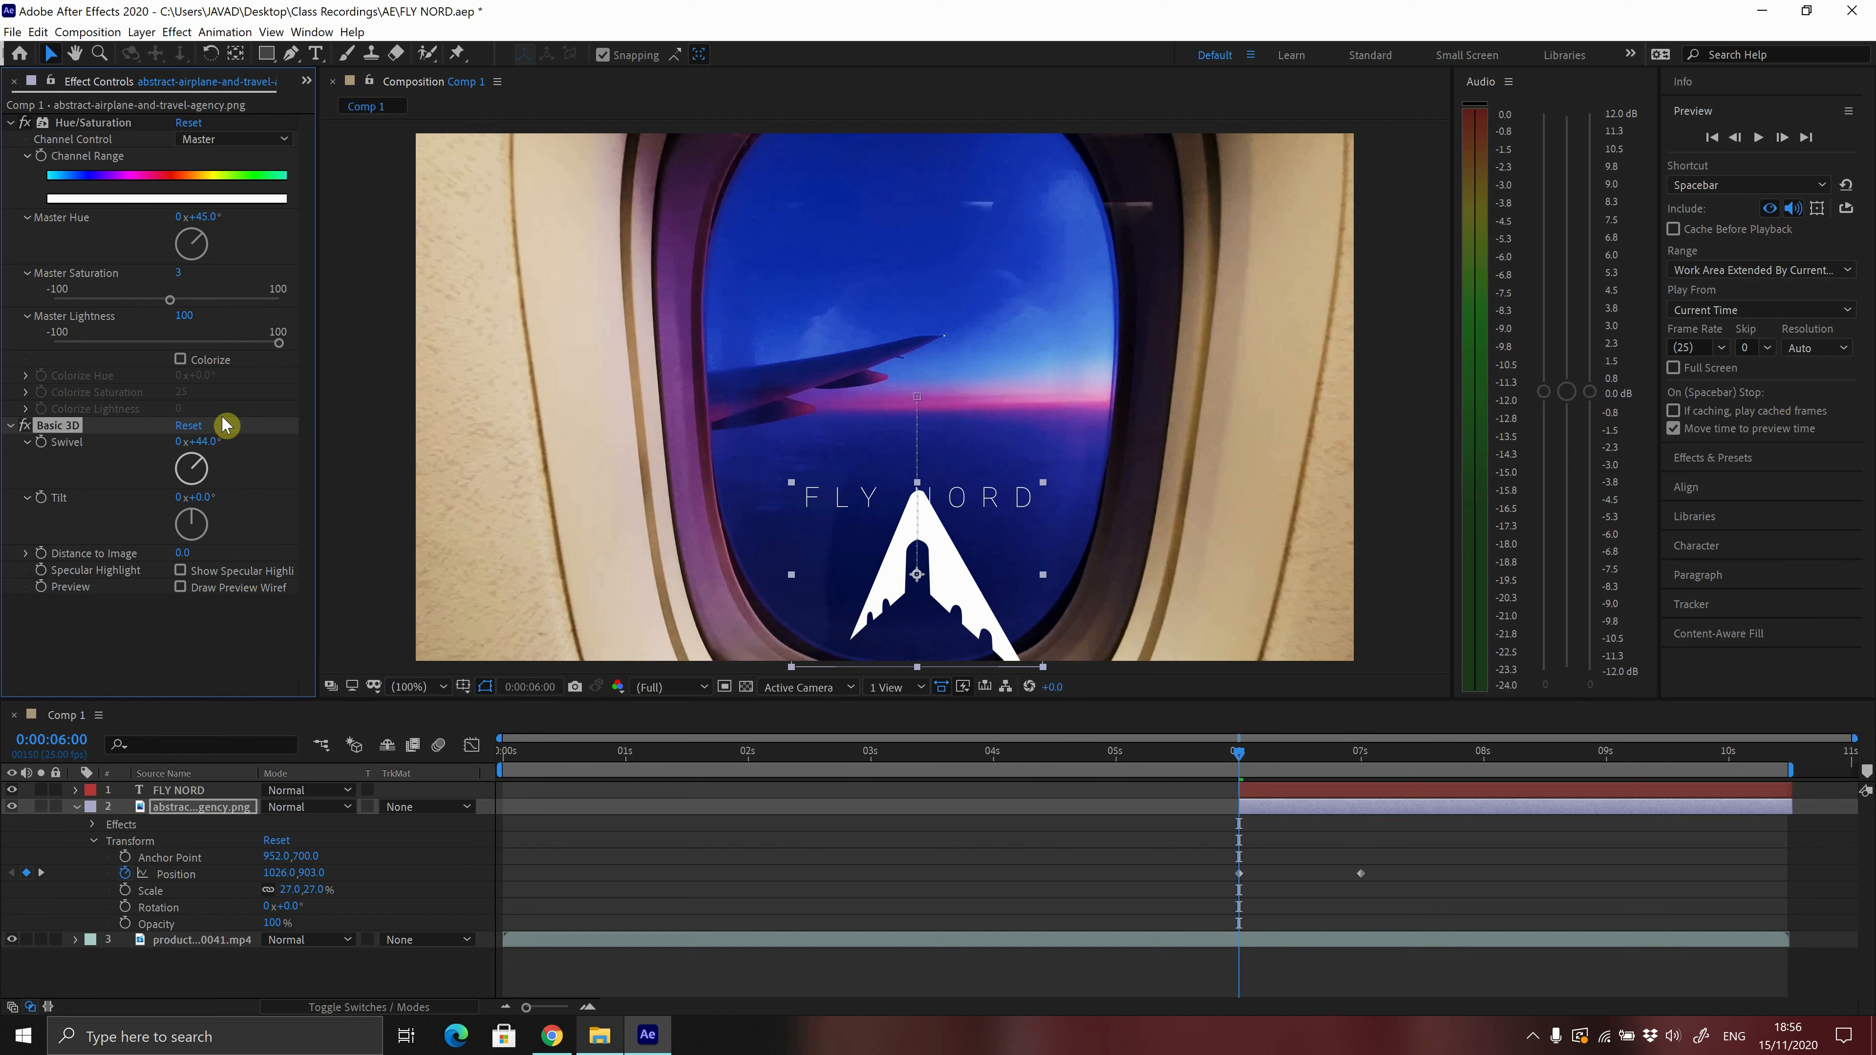
click(189, 425)
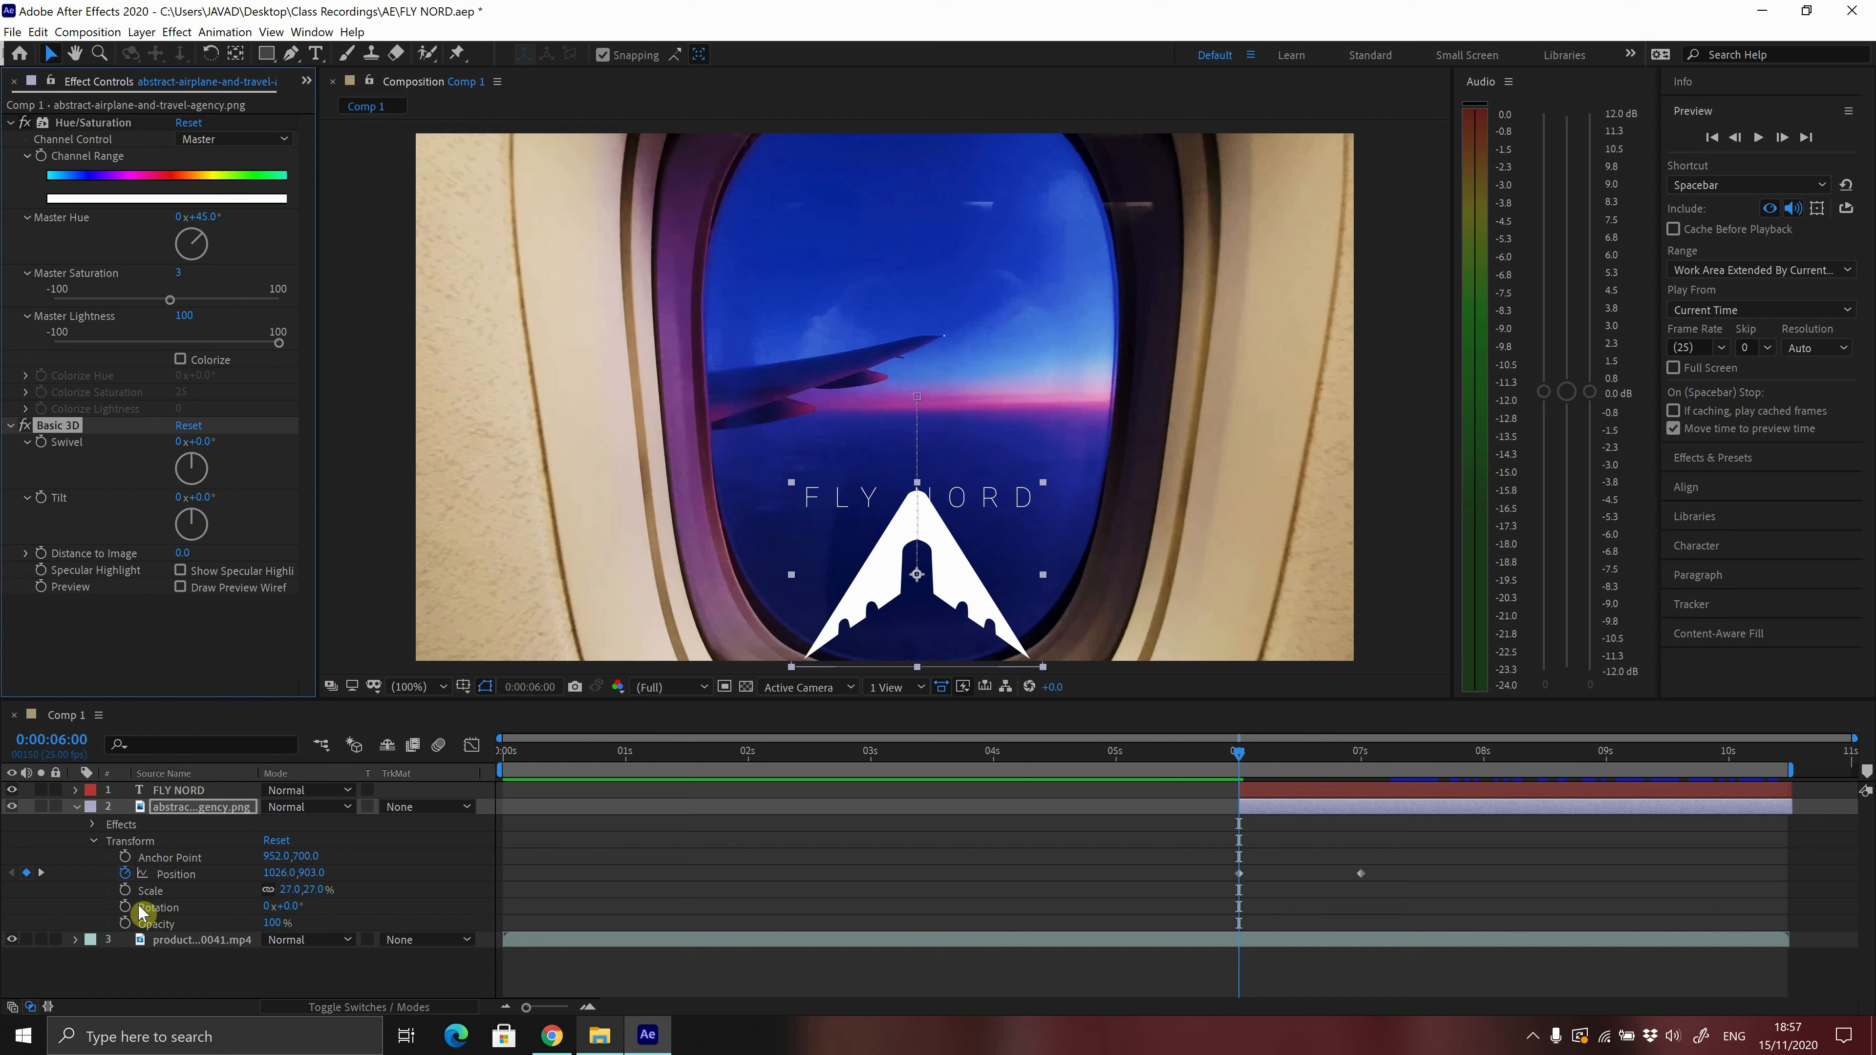
- Add Swivel keyframes for the logo's Basic 3D effect at 6 seconds and 7 seconds
click(94, 841)
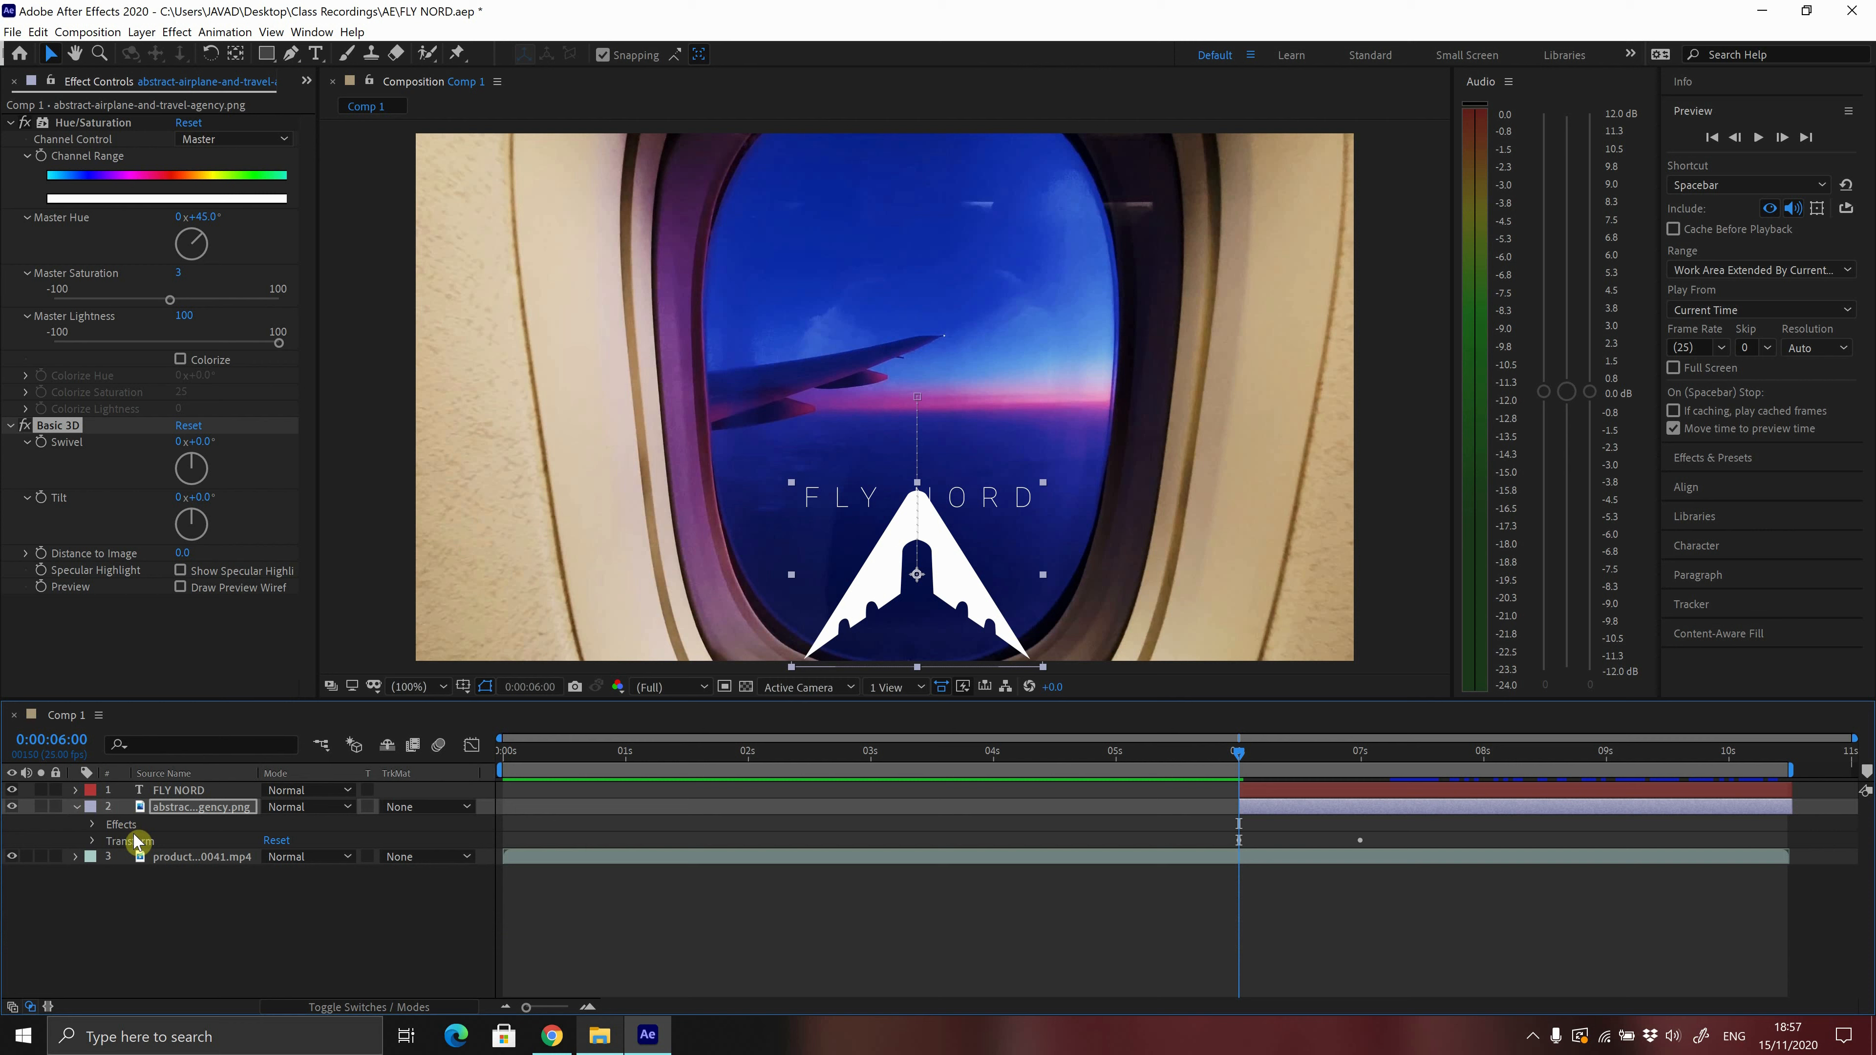
click(93, 825)
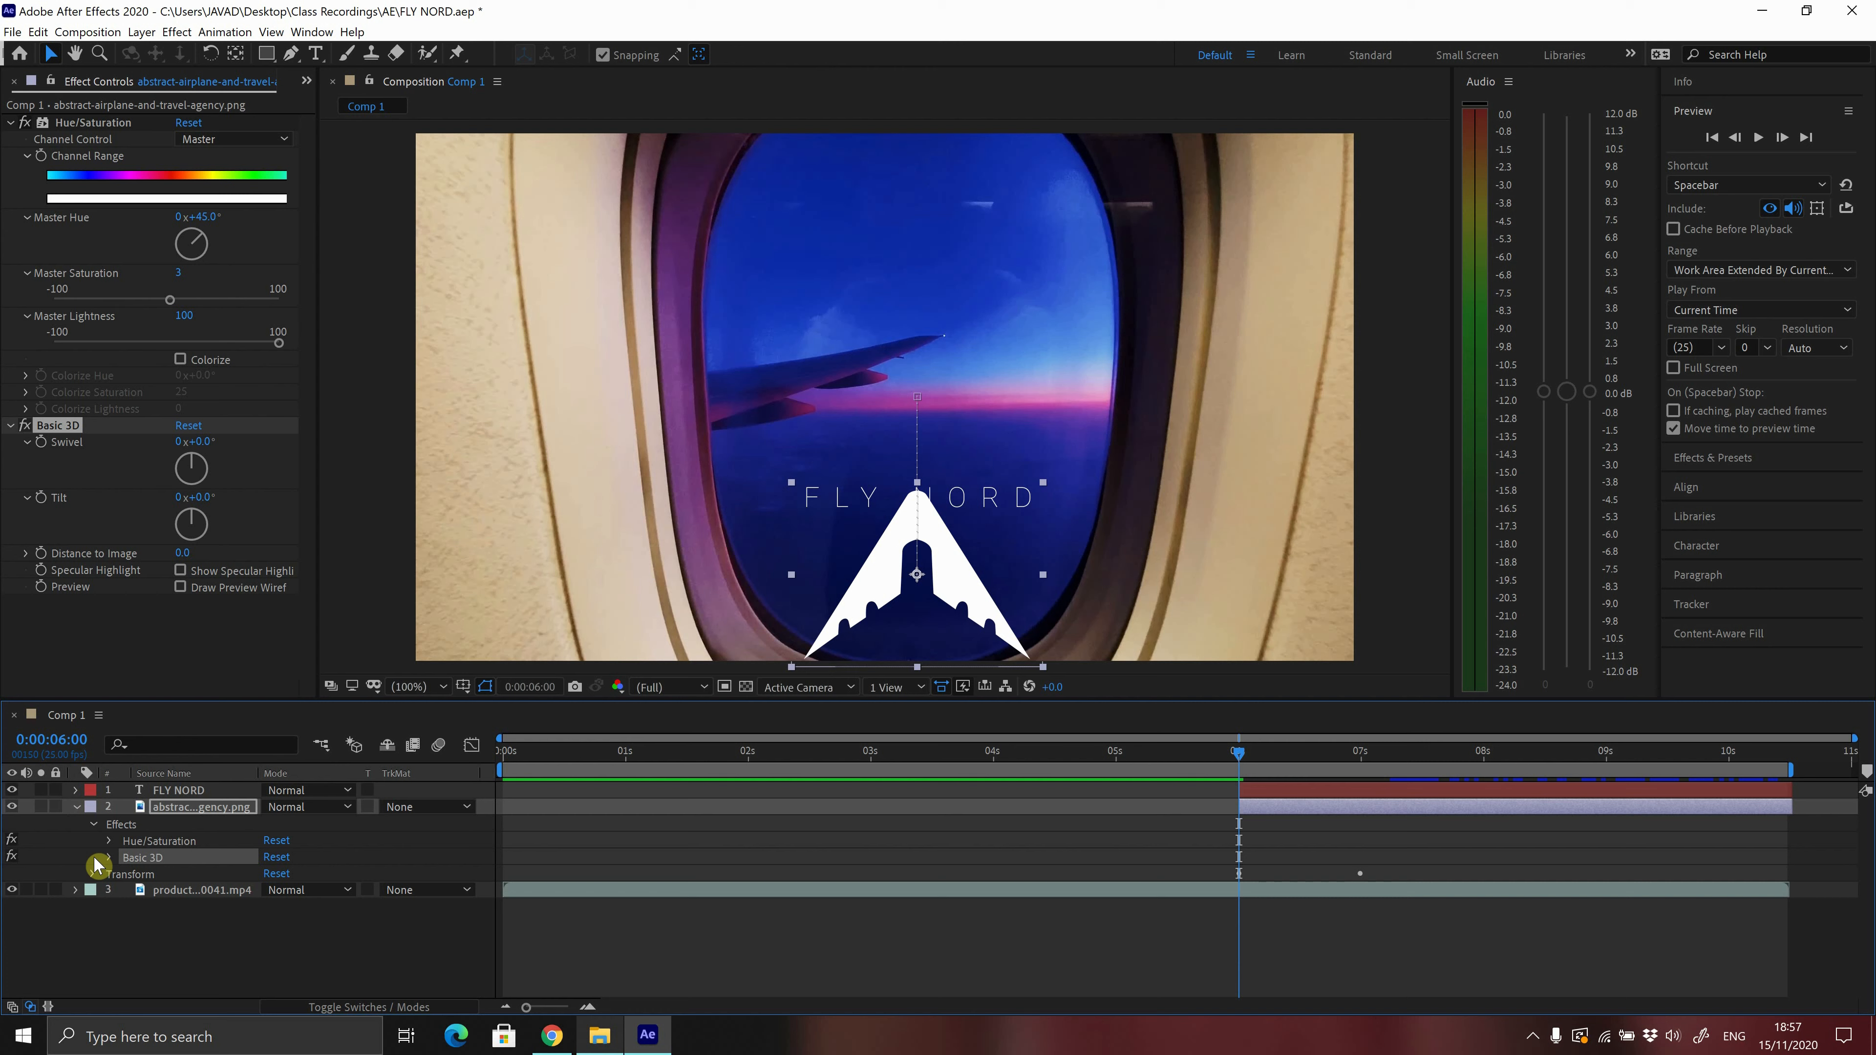
click(108, 859)
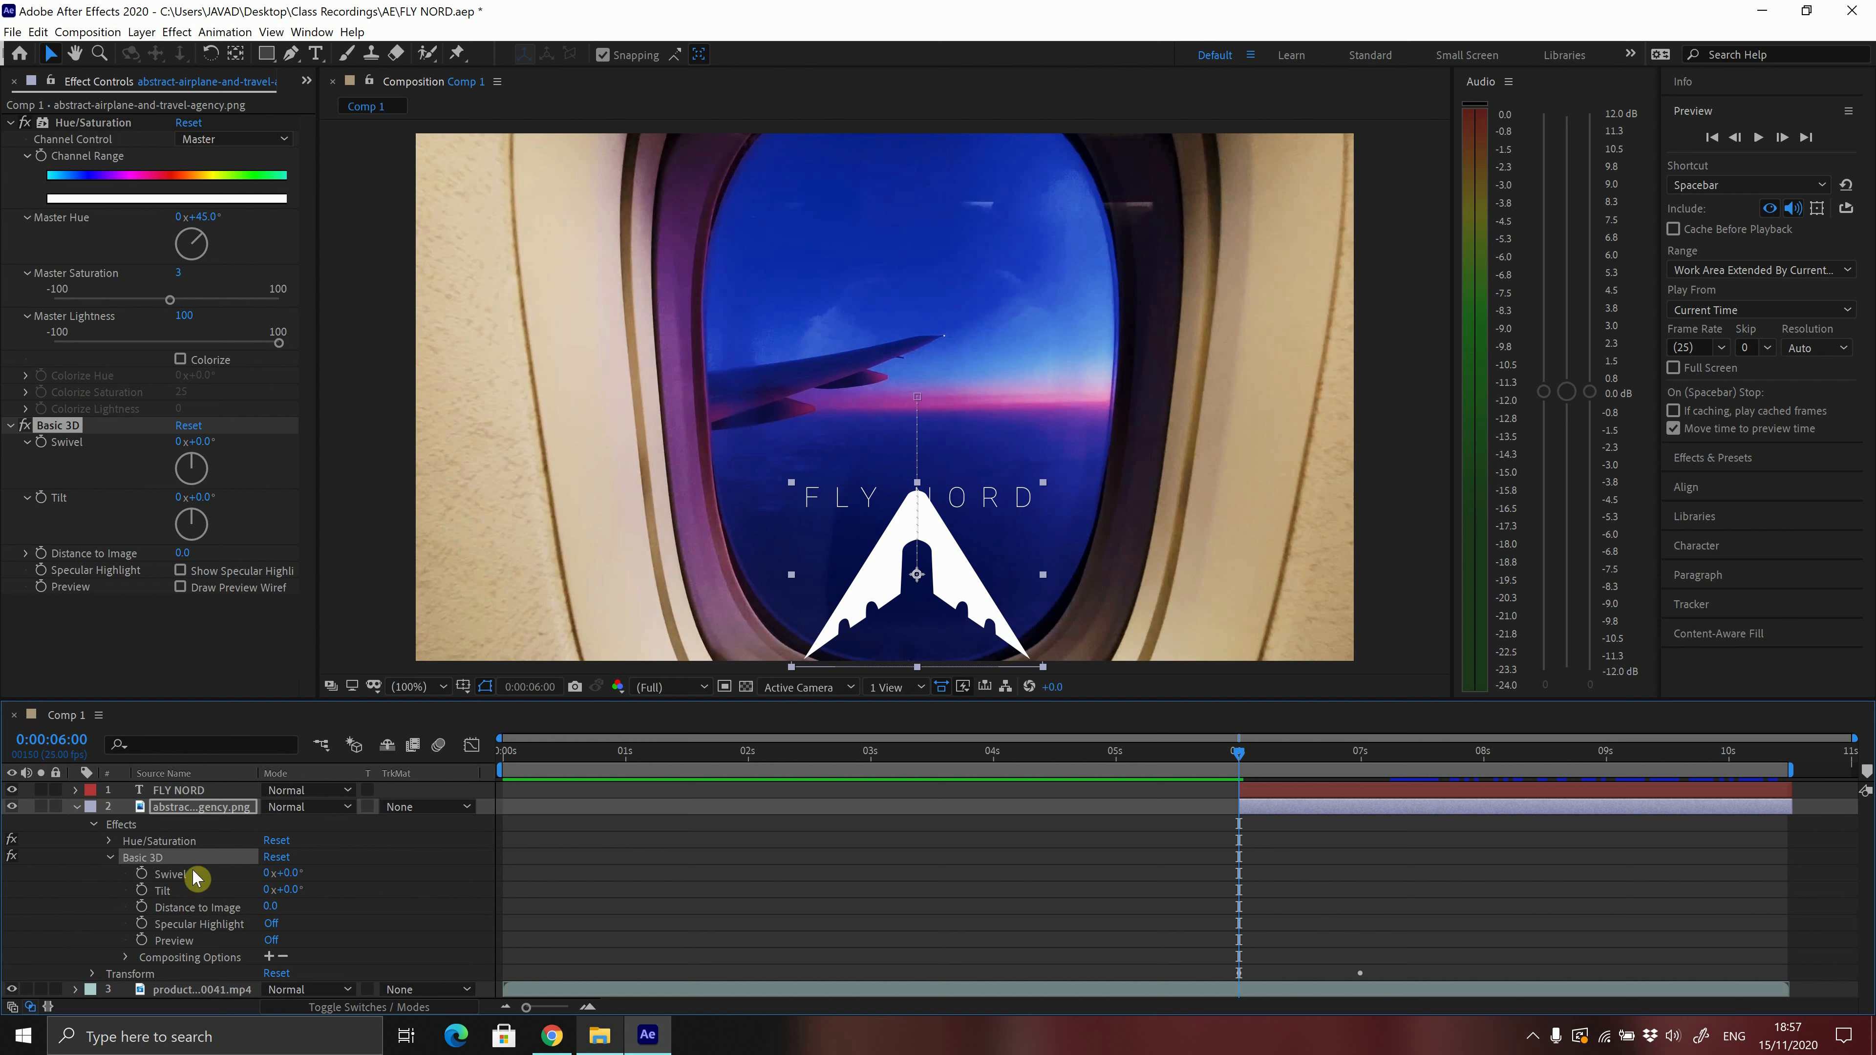
click(141, 874)
drag(1237, 750, 1361, 751)
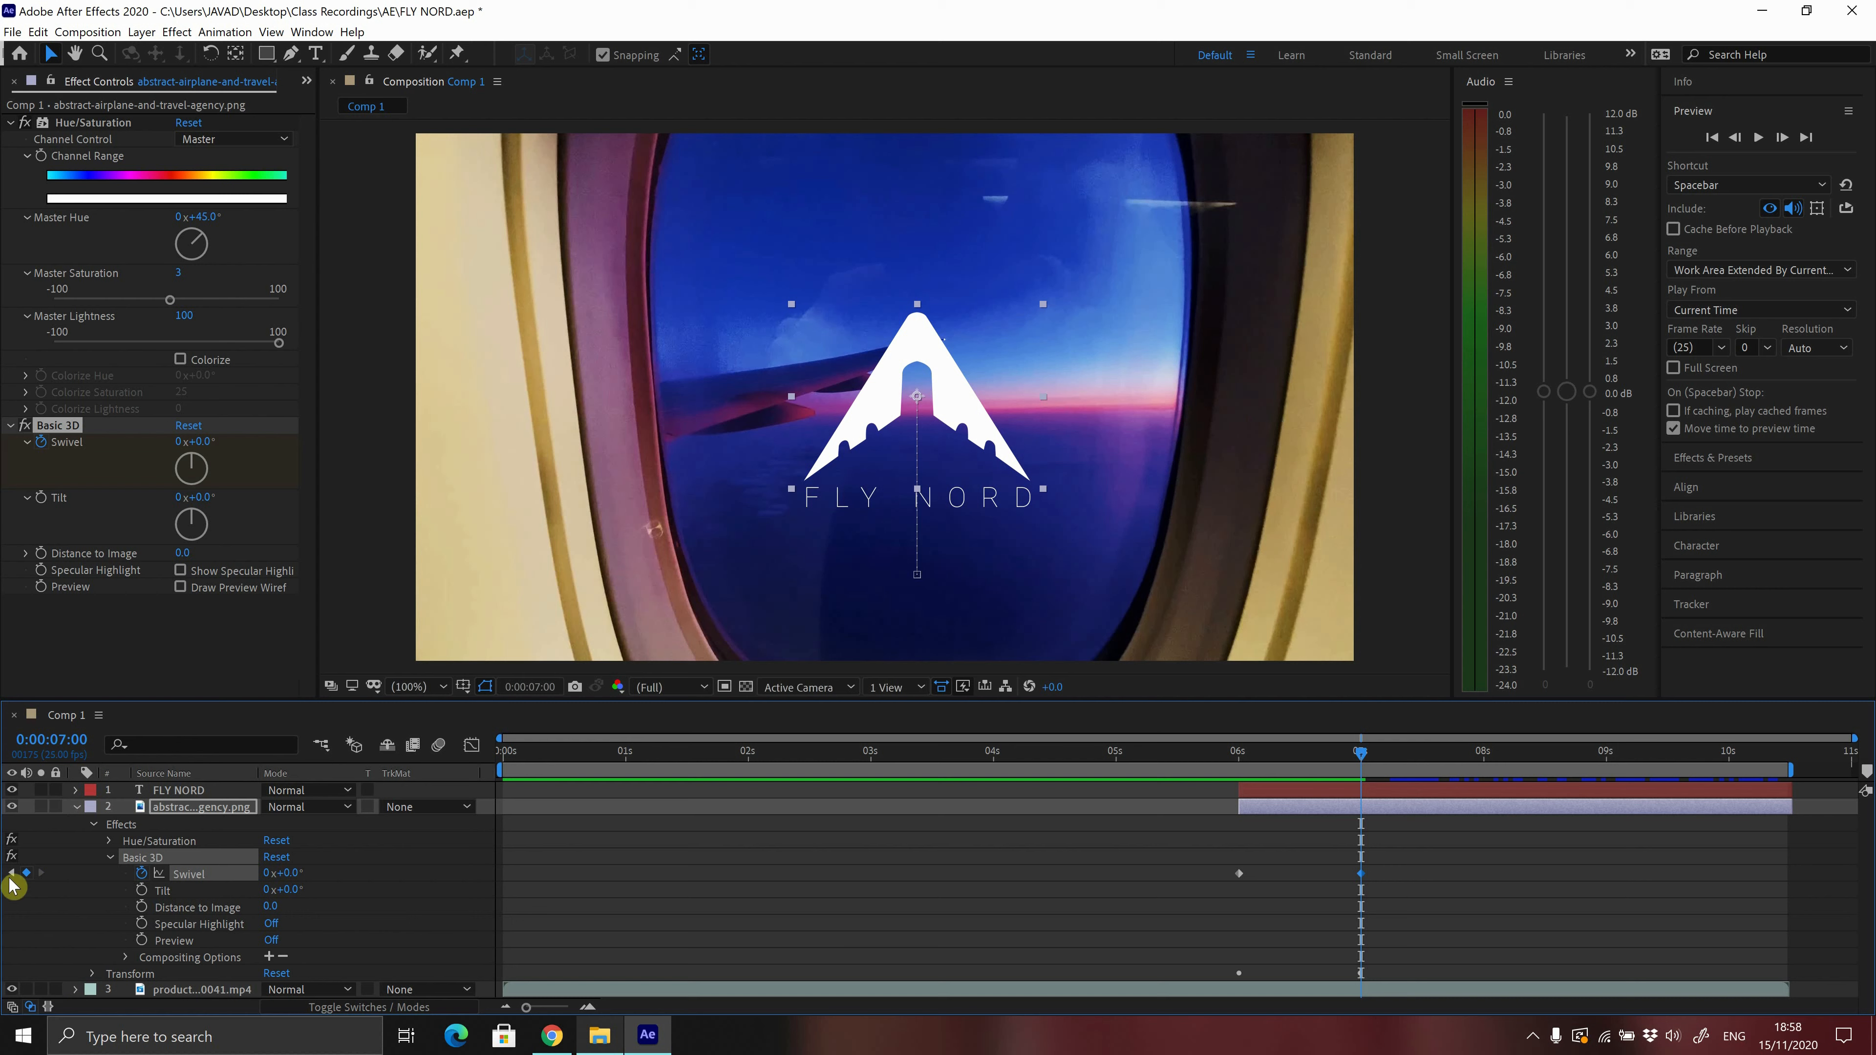
- Set Swivel to 90° at the 6-second keyframe and scrub through the logo's rotation
click(12, 873)
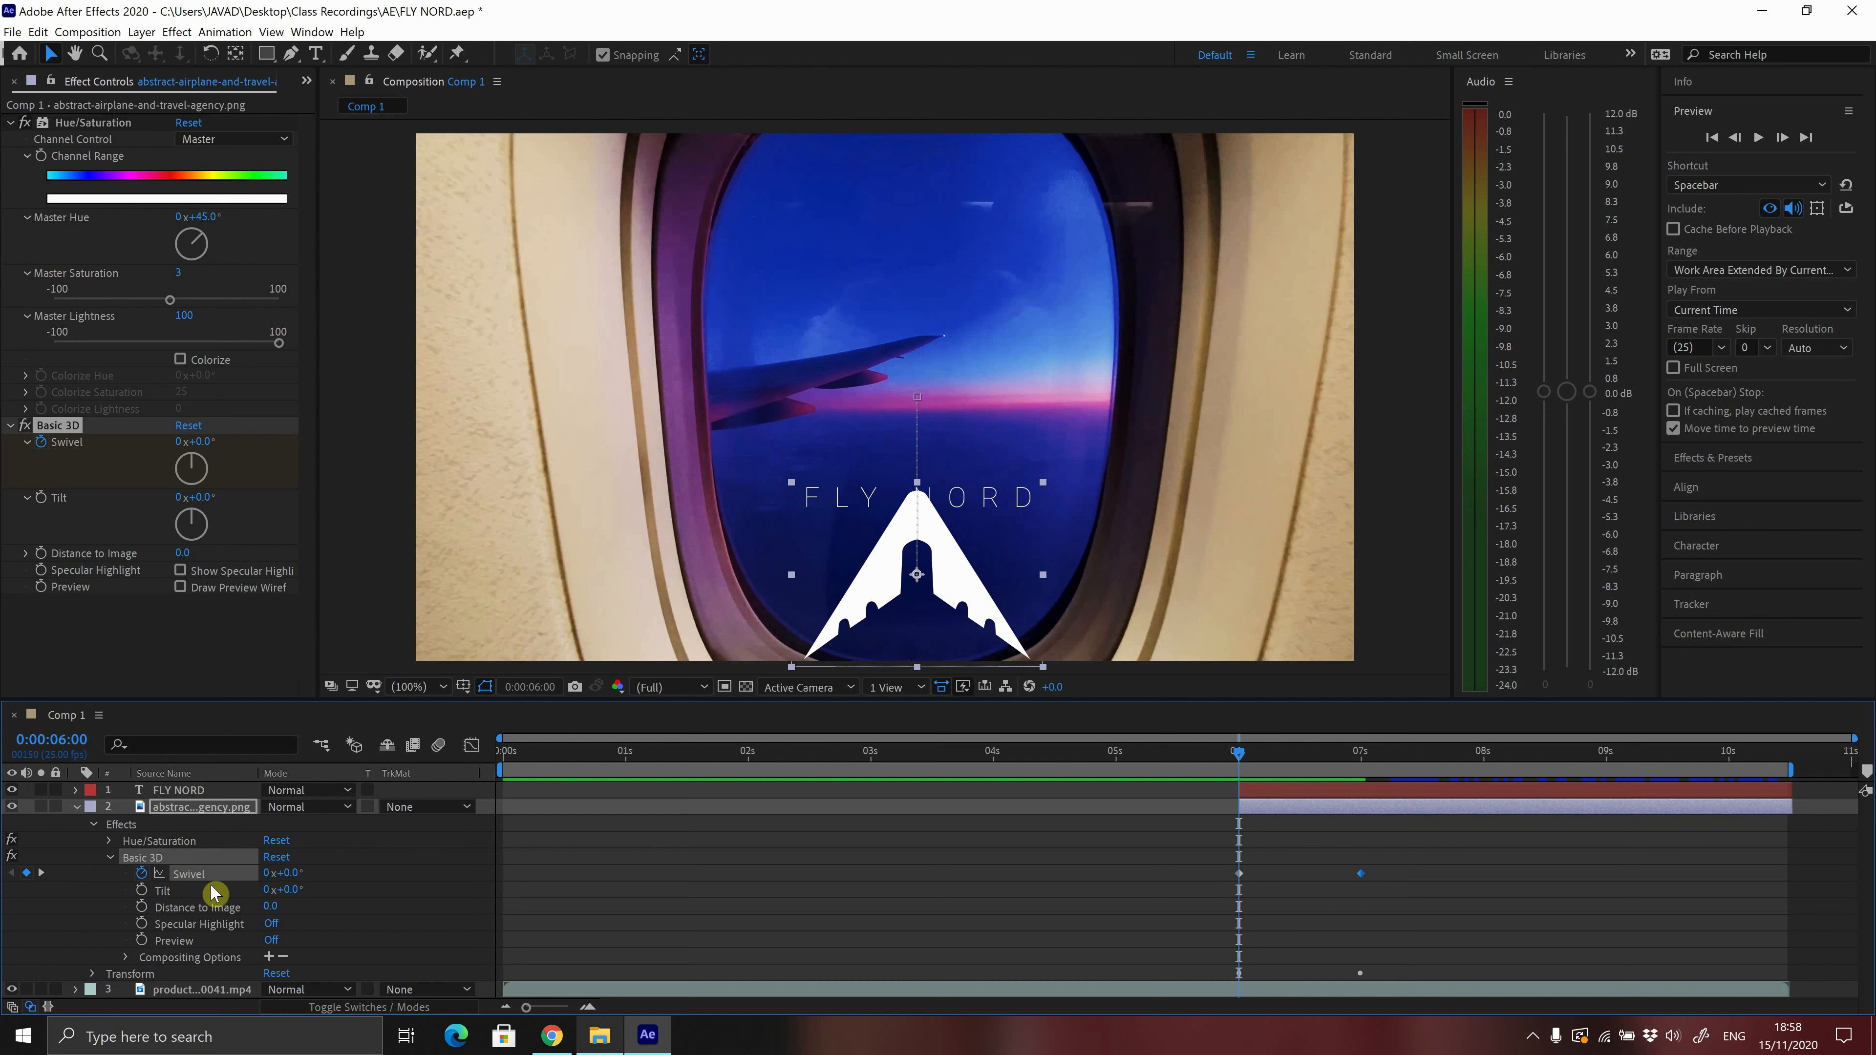
click(196, 459)
drag(197, 459, 233, 468)
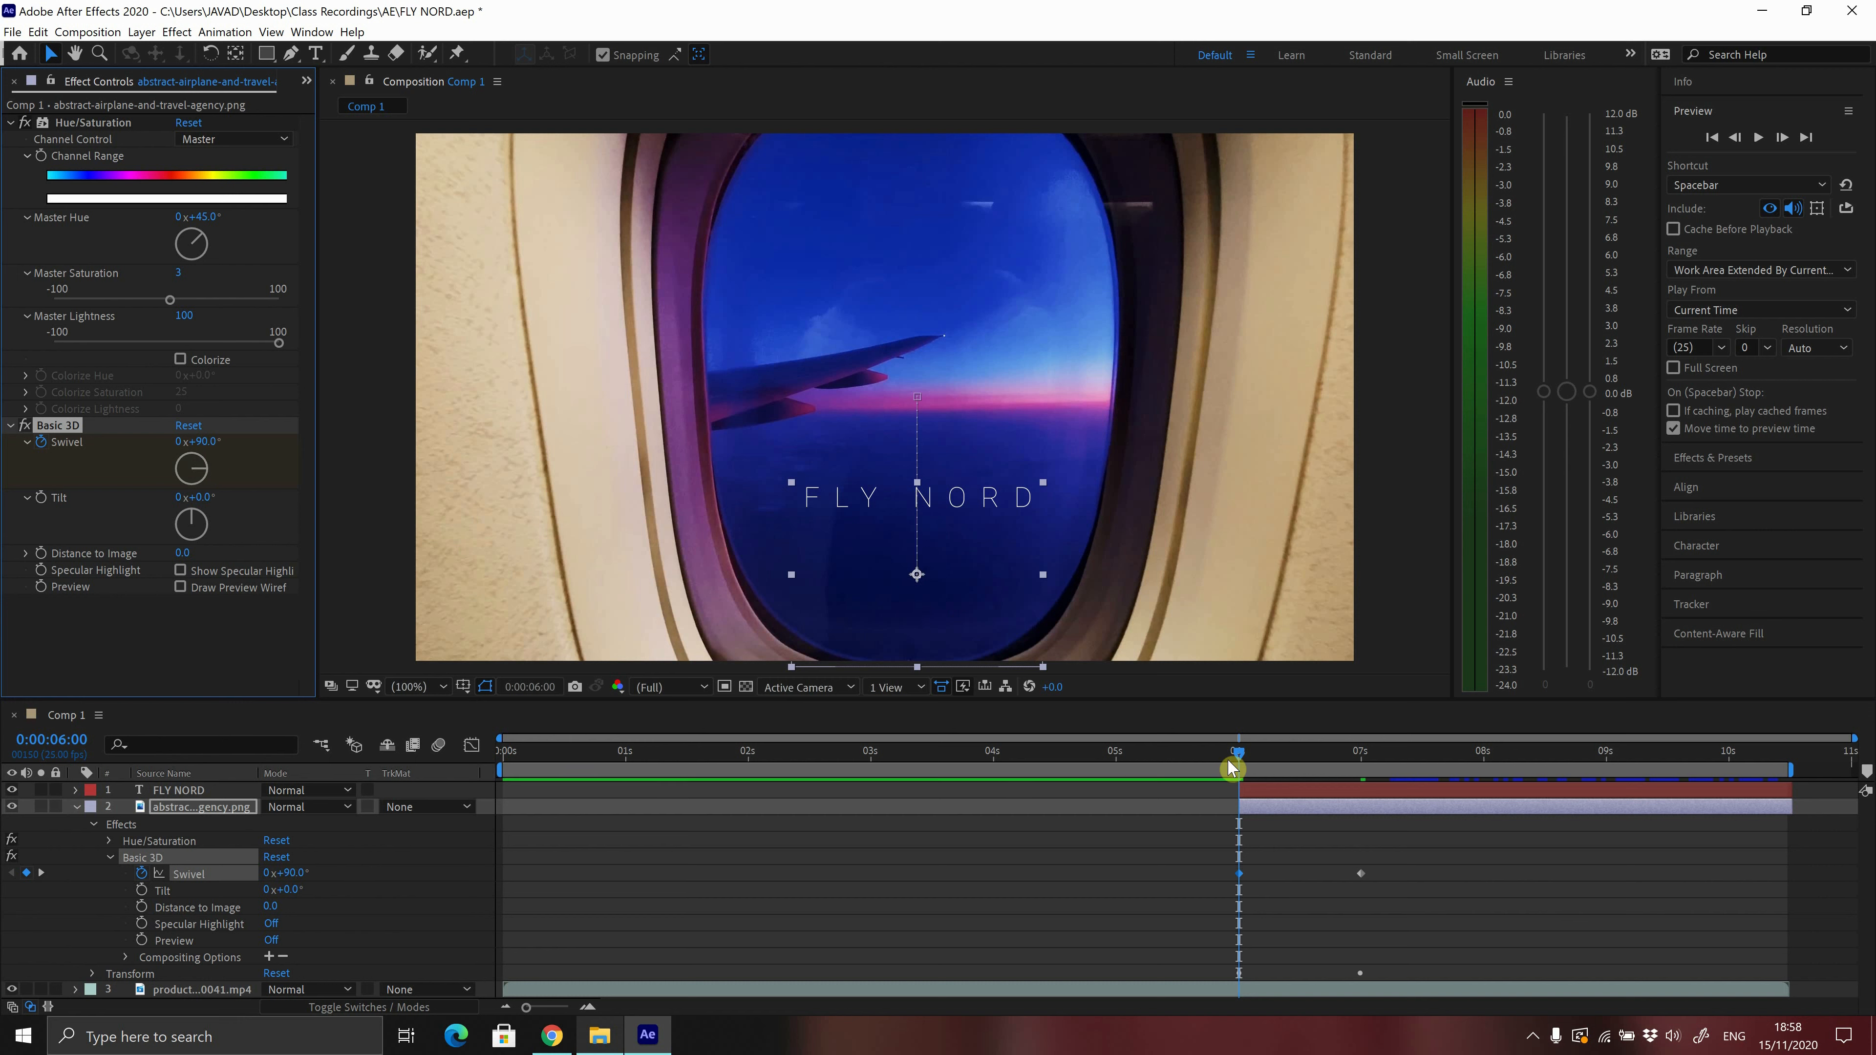
mouse_move(1243, 758)
mouse_down()
mouse_move(1374, 762)
mouse_move(1226, 752)
mouse_up()
drag(1243, 763, 1291, 759)
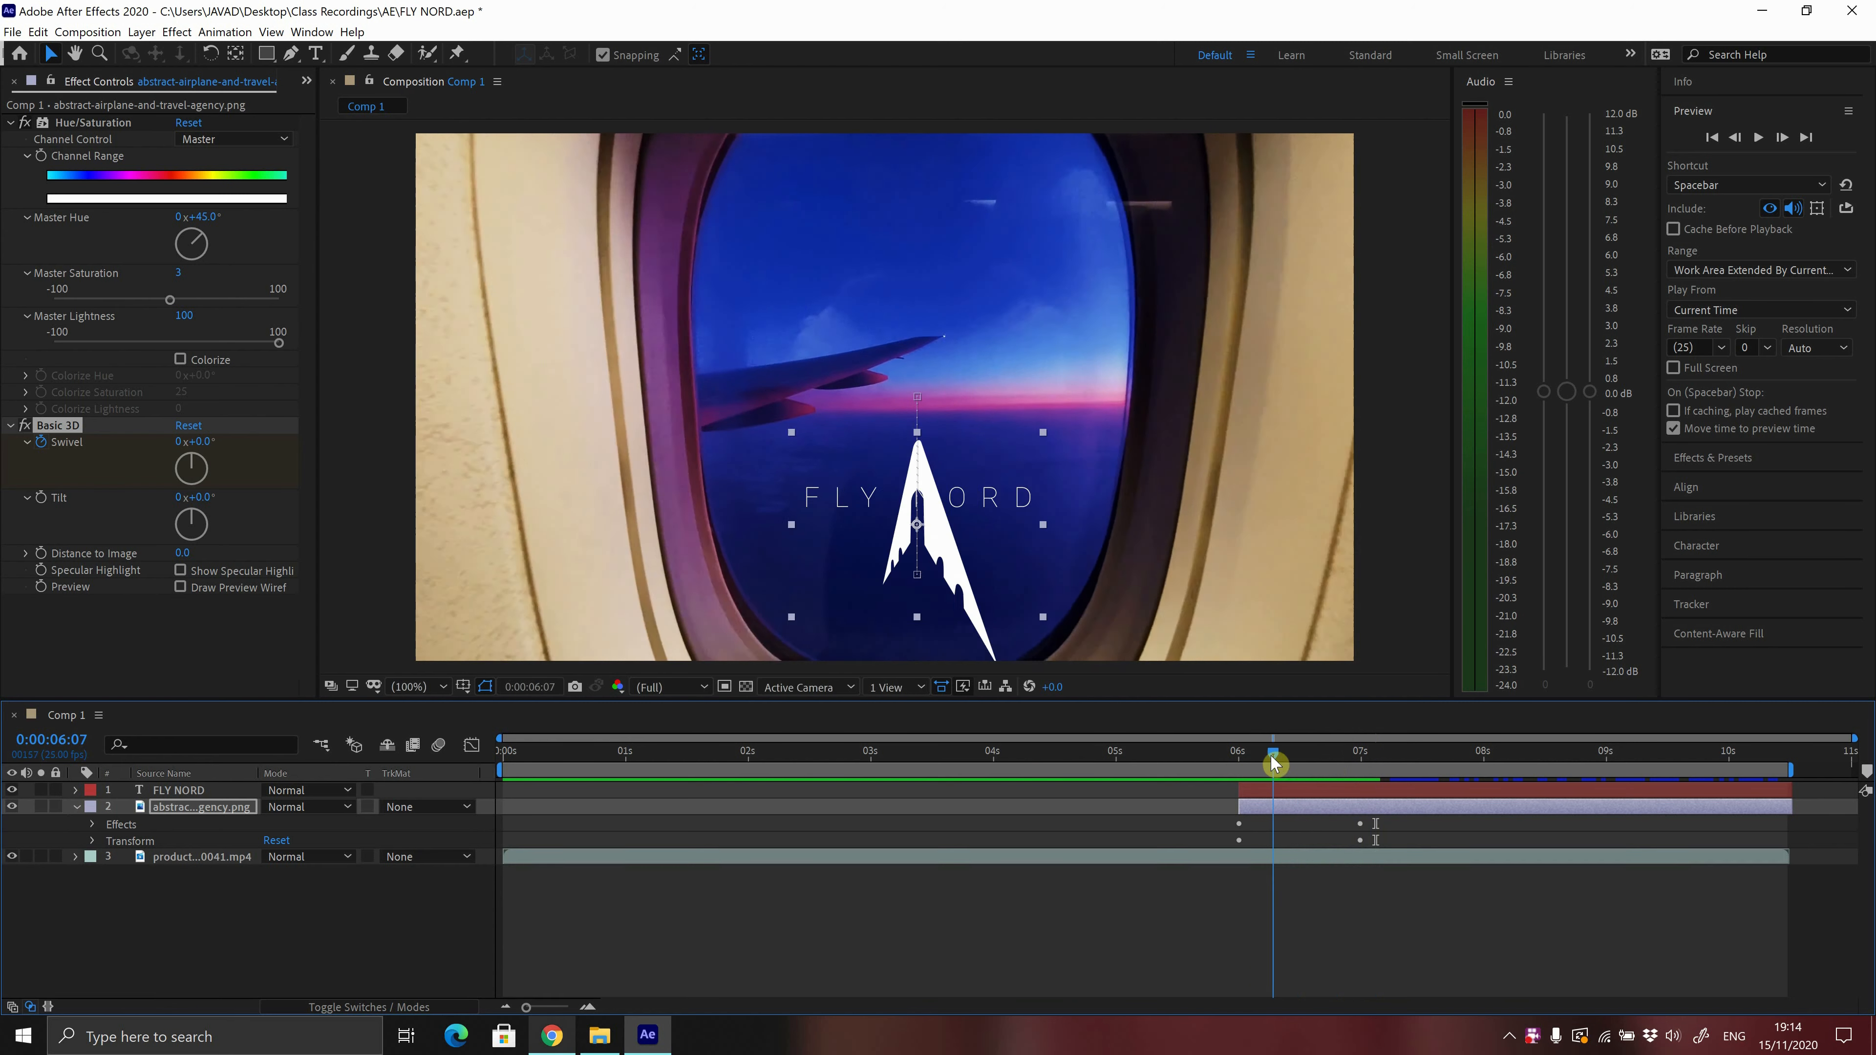
- Add Opacity keyframes to the FLY NORD text layer at 0:00:06:10 and 0:00:07:12
mouse_move(1270, 754)
mouse_down()
mouse_move(1239, 755)
mouse_move(1371, 758)
mouse_move(1253, 751)
mouse_move(1368, 749)
mouse_move(1297, 751)
mouse_up()
click(1308, 797)
click(911, 809)
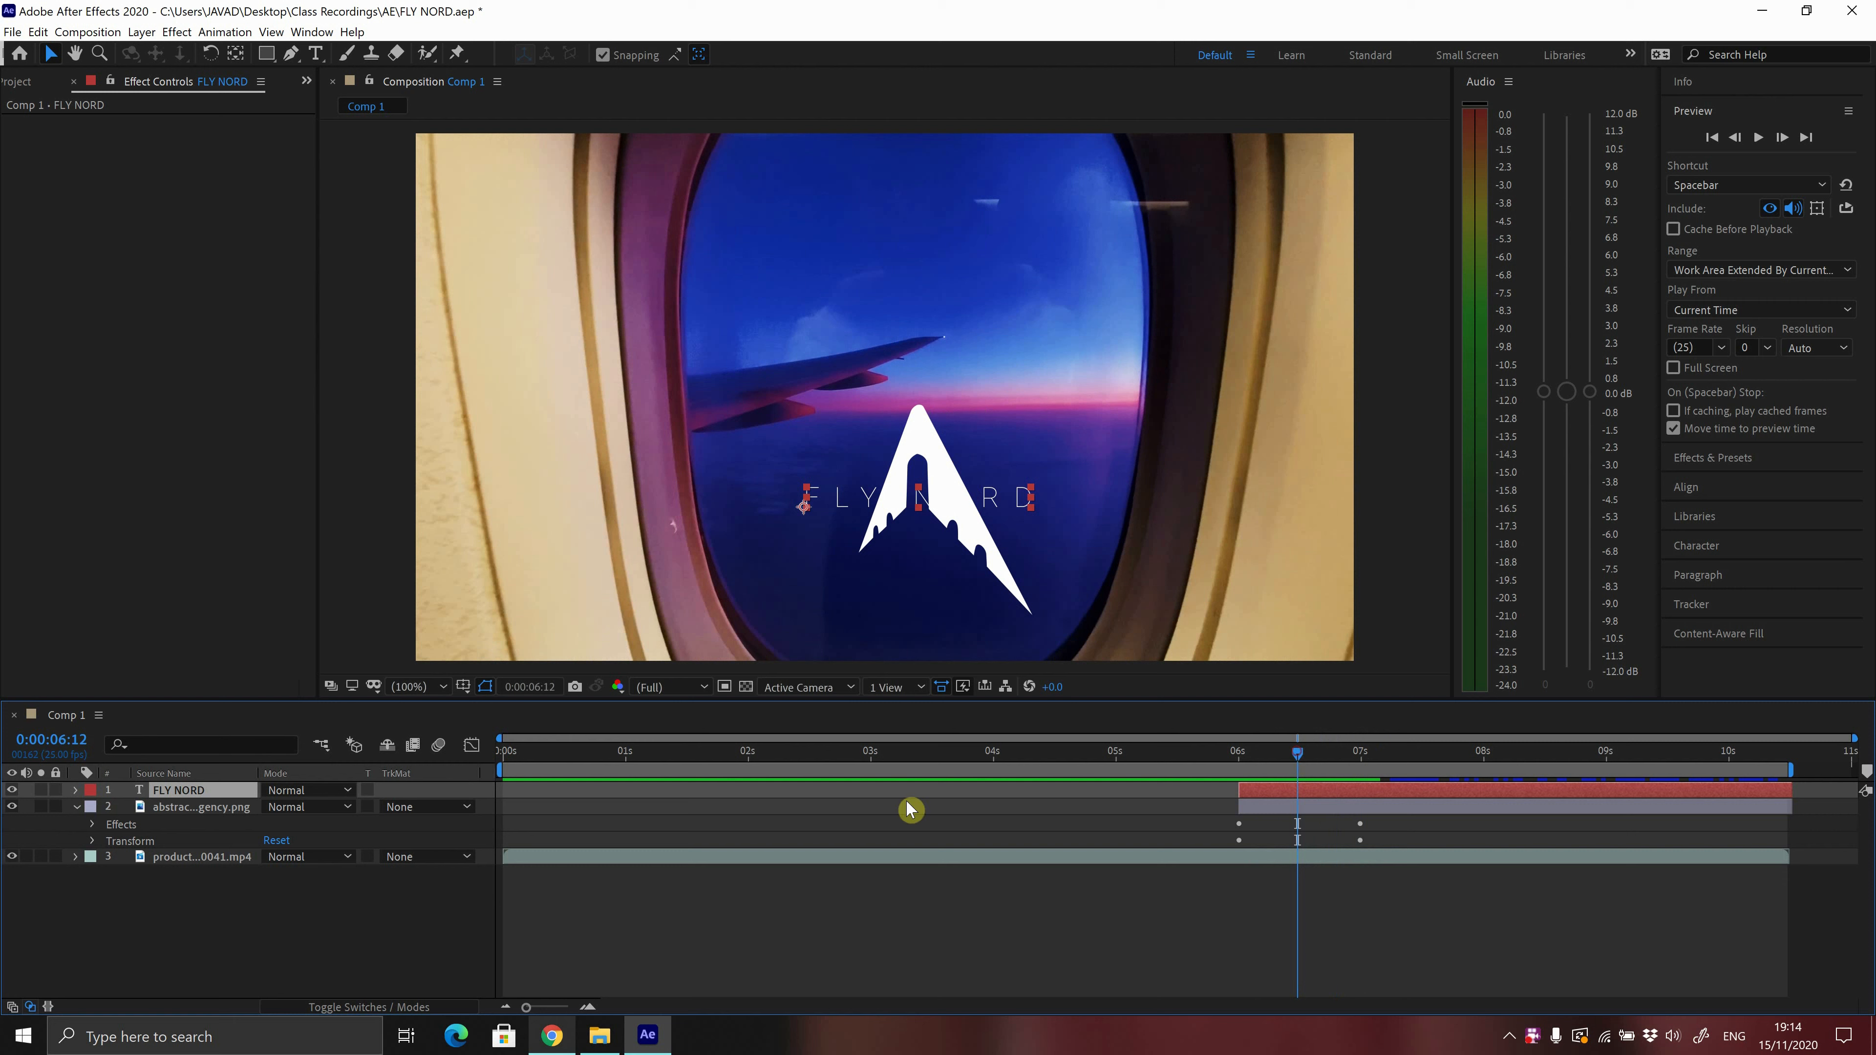
click(76, 790)
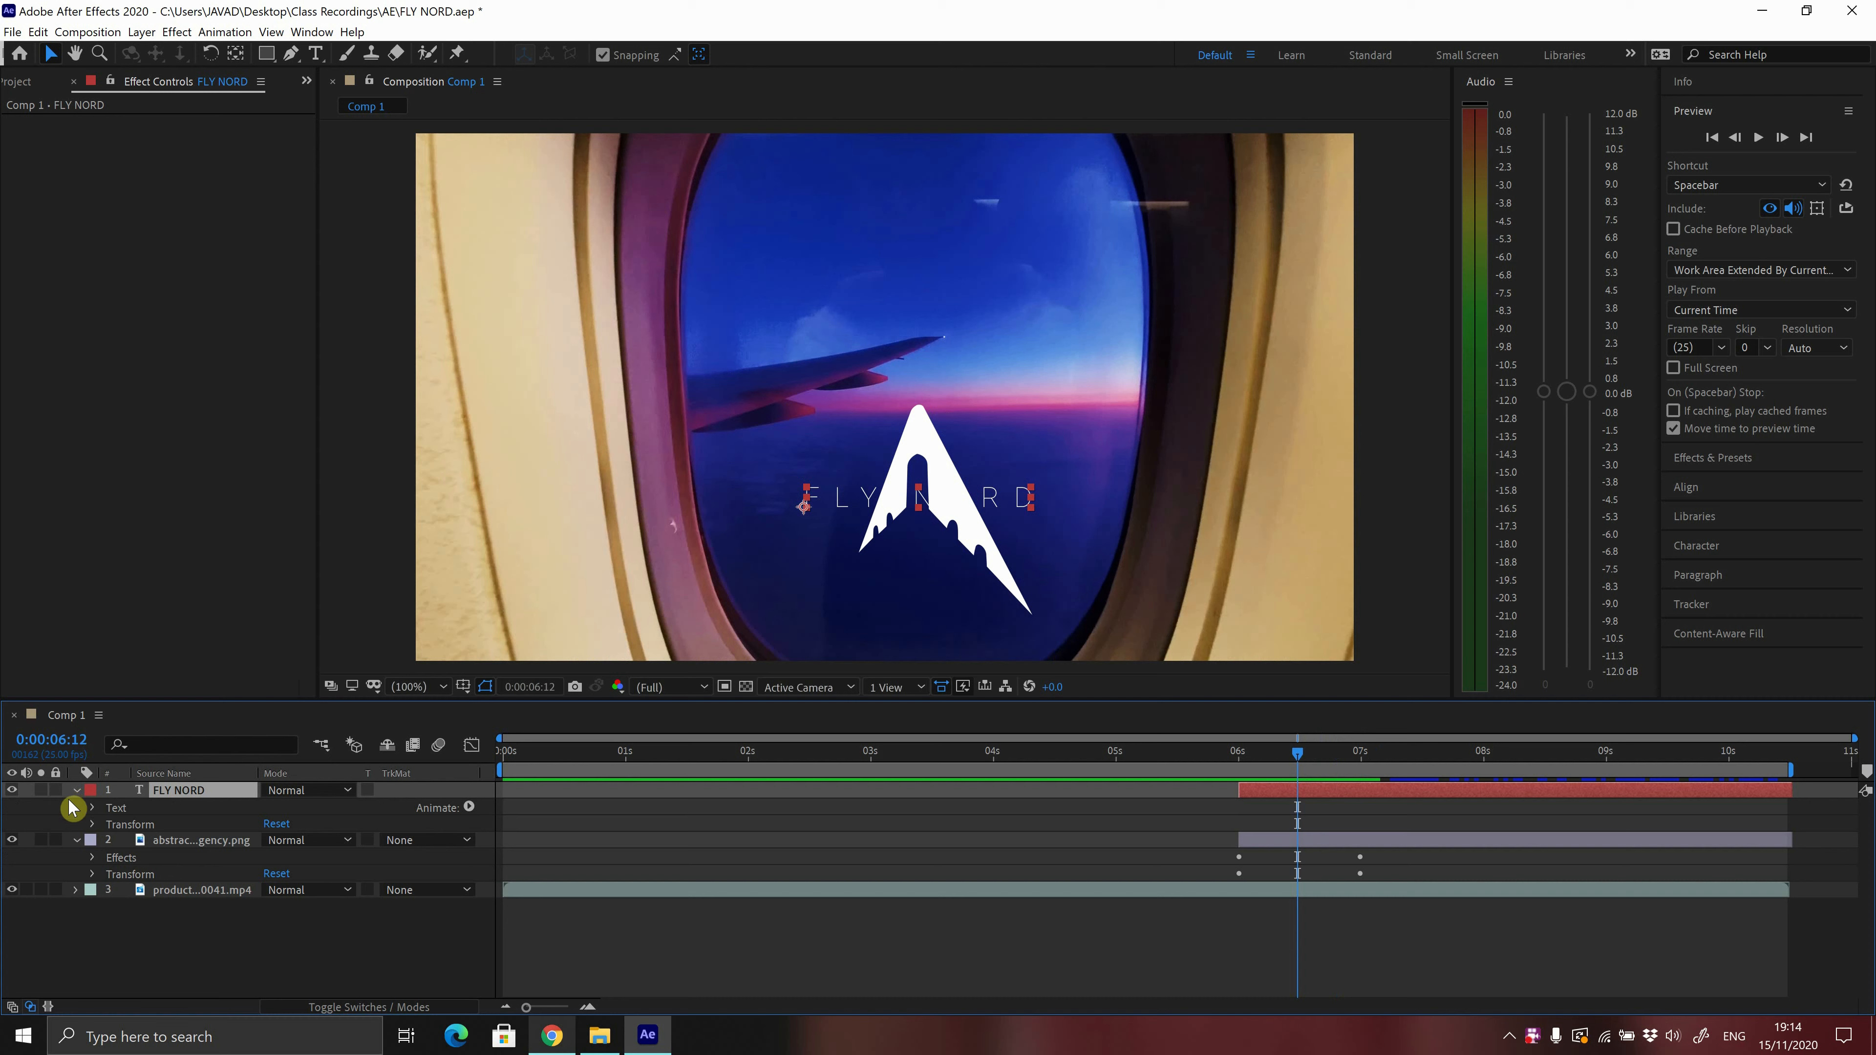
click(92, 825)
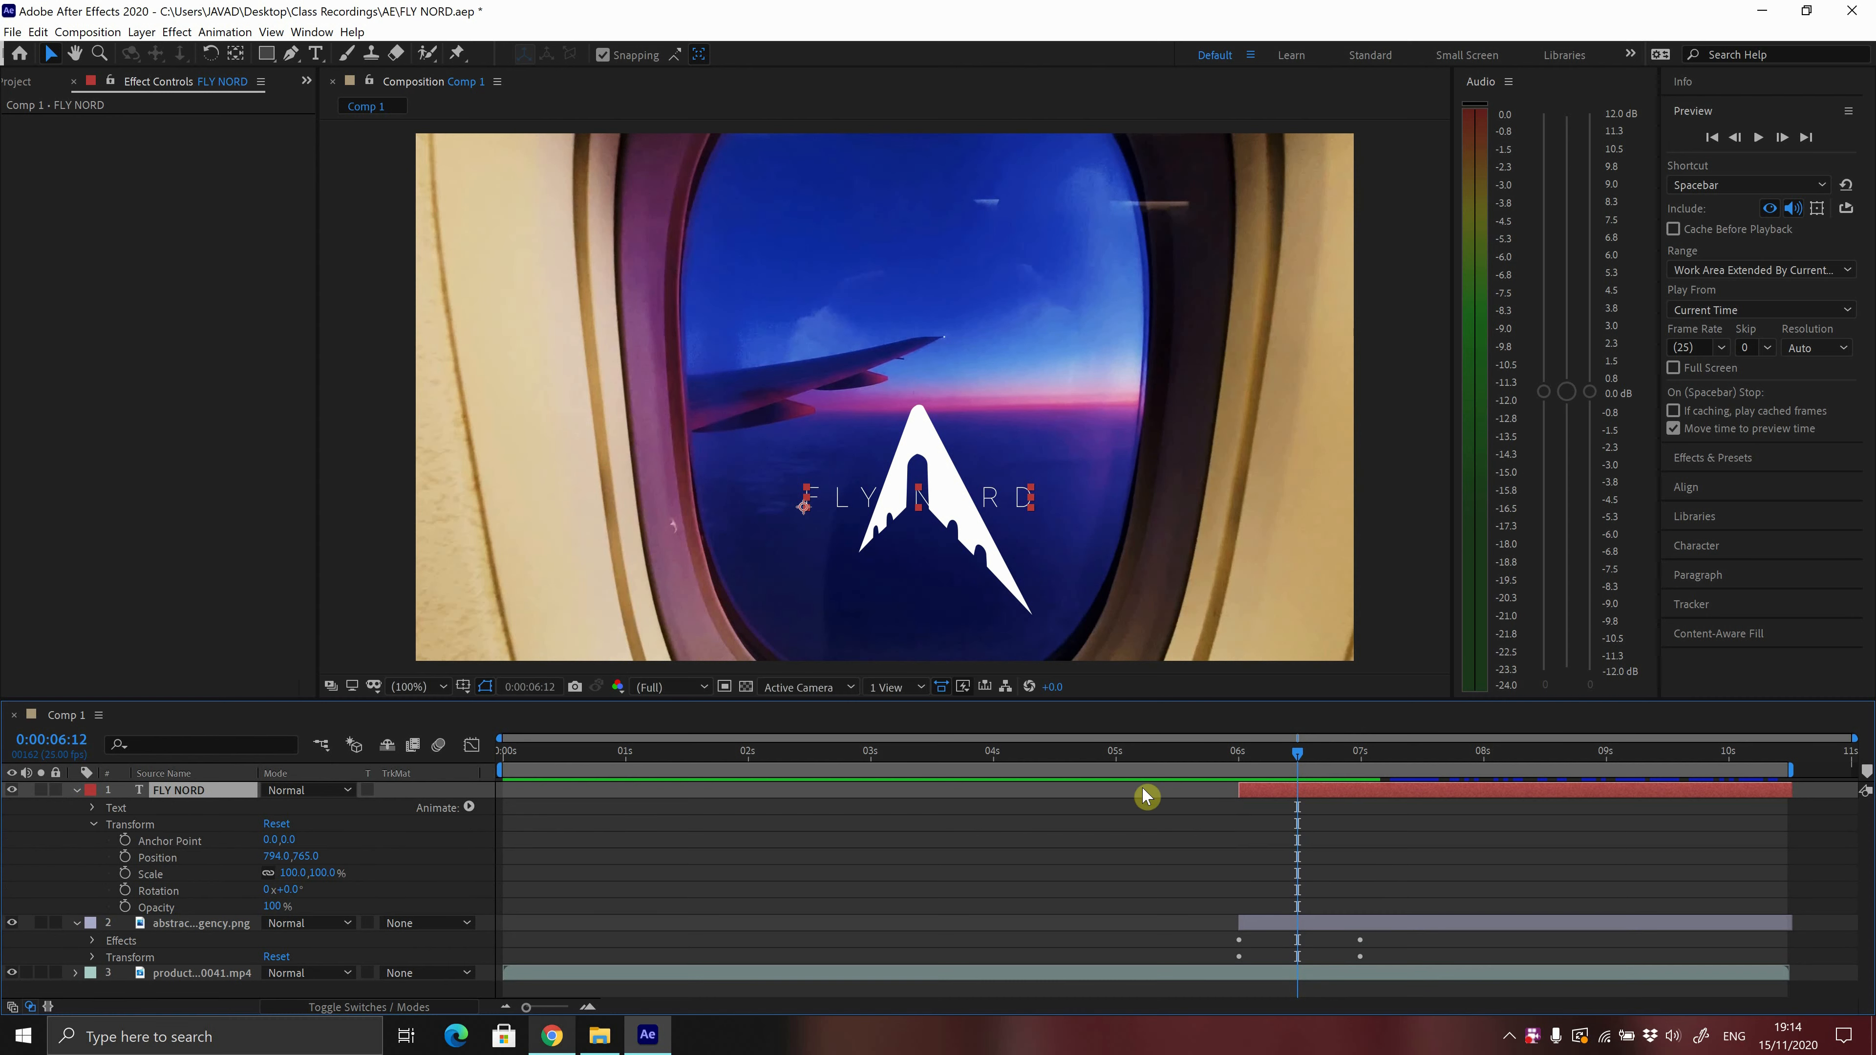
mouse_move(1303, 756)
mouse_down()
mouse_move(1255, 754)
mouse_move(1293, 754)
mouse_up()
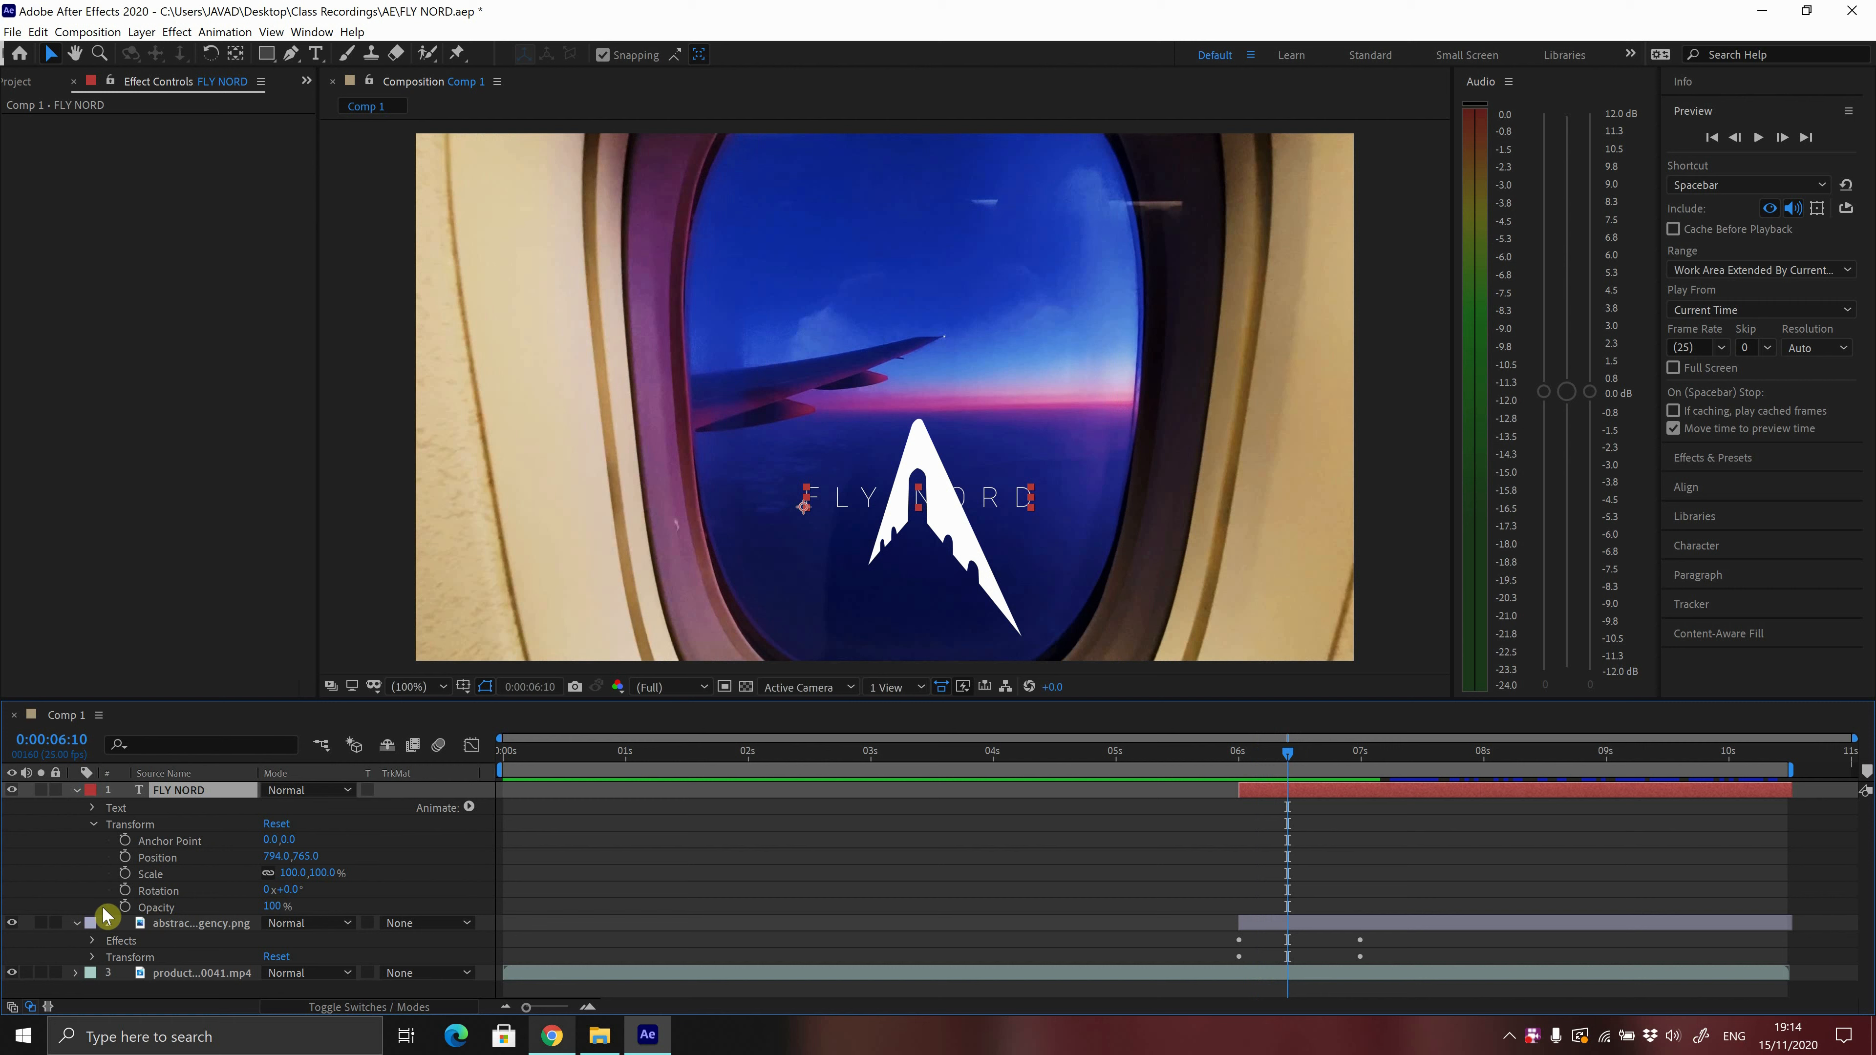
click(125, 907)
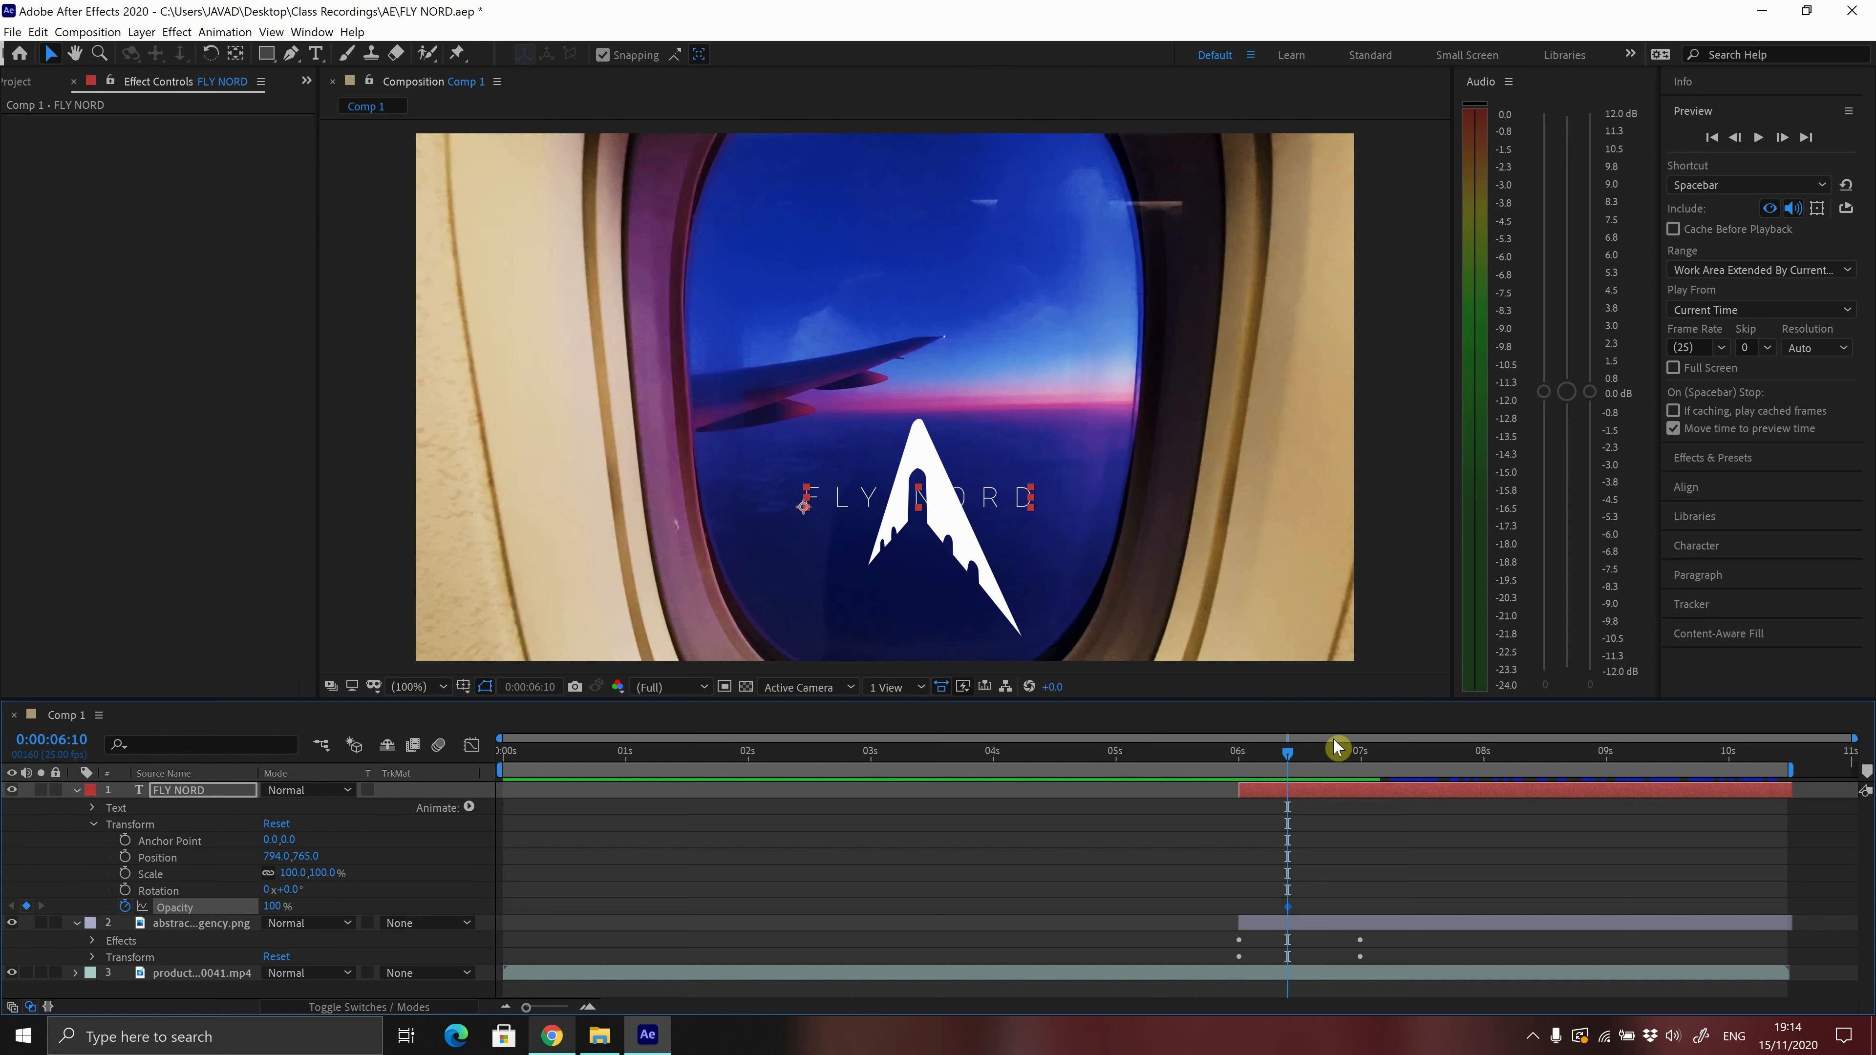
drag(1289, 761, 1418, 756)
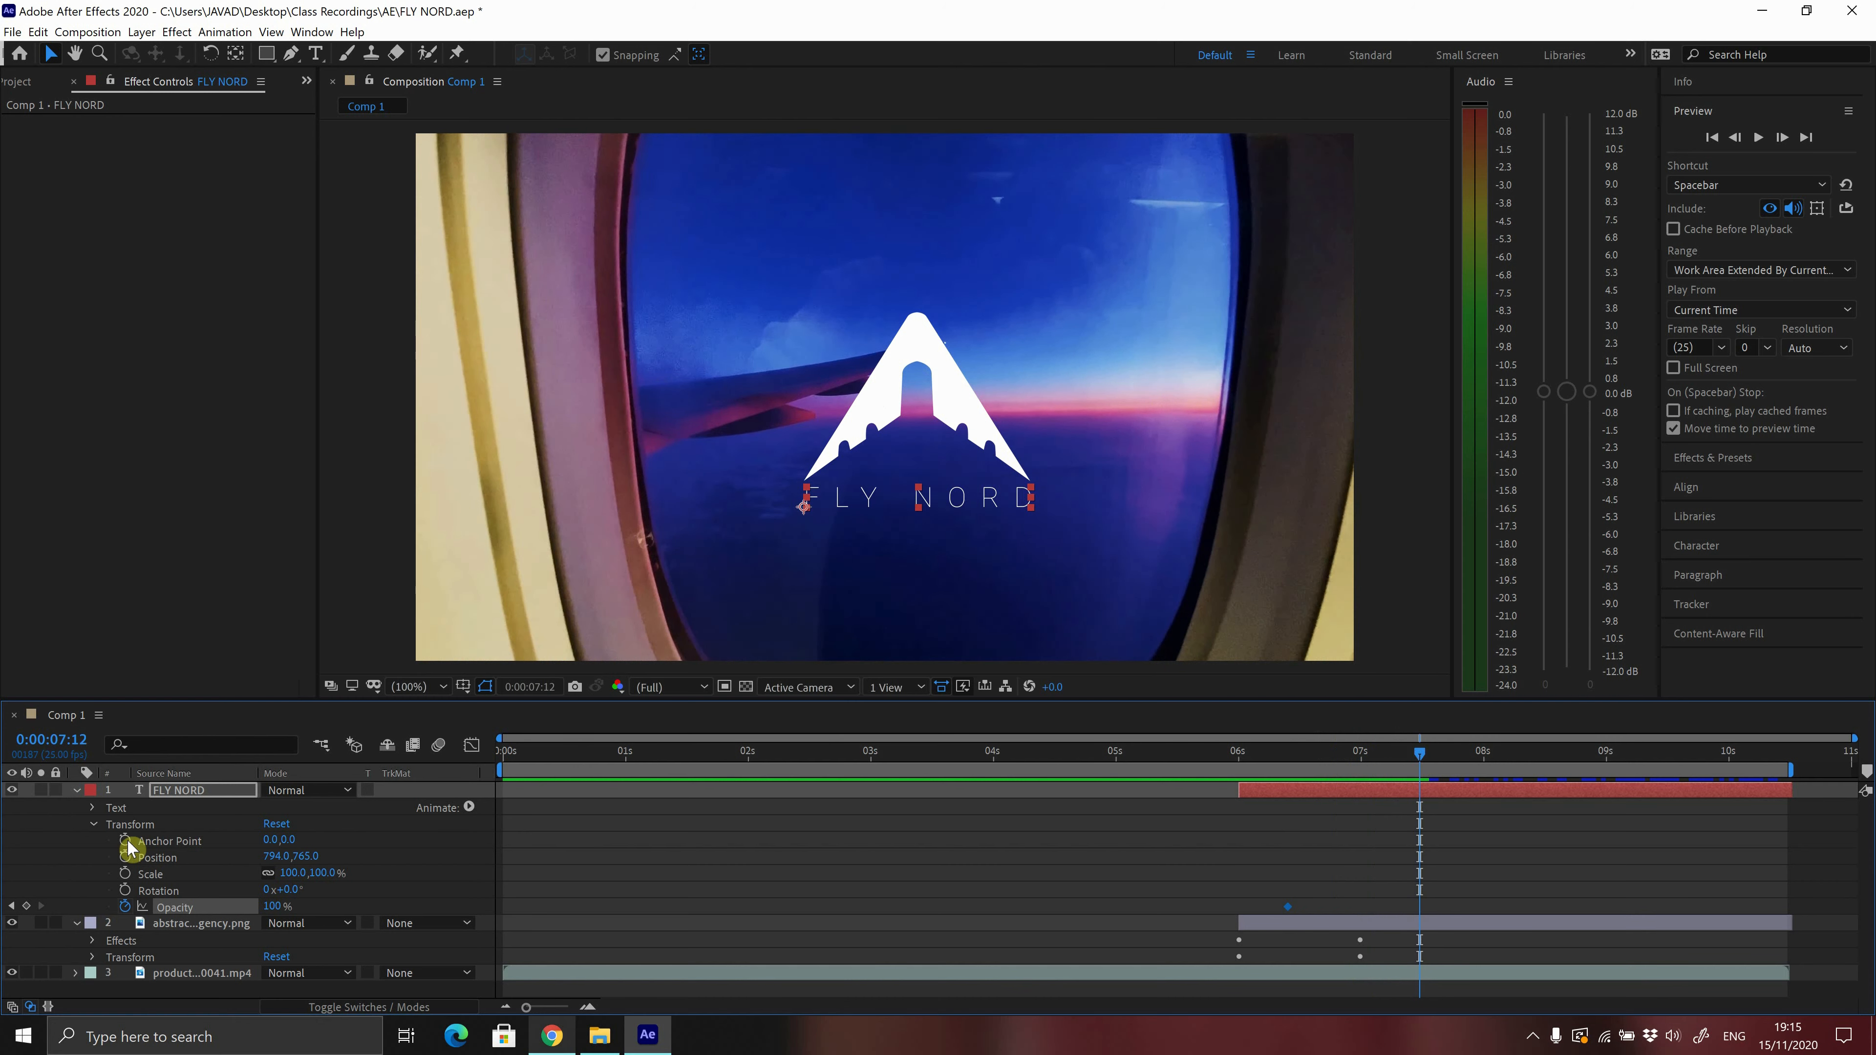
click(26, 906)
- Set the FLY NORD text's Opacity to 0% at its first keyframe and scrub through the fade-in
click(12, 906)
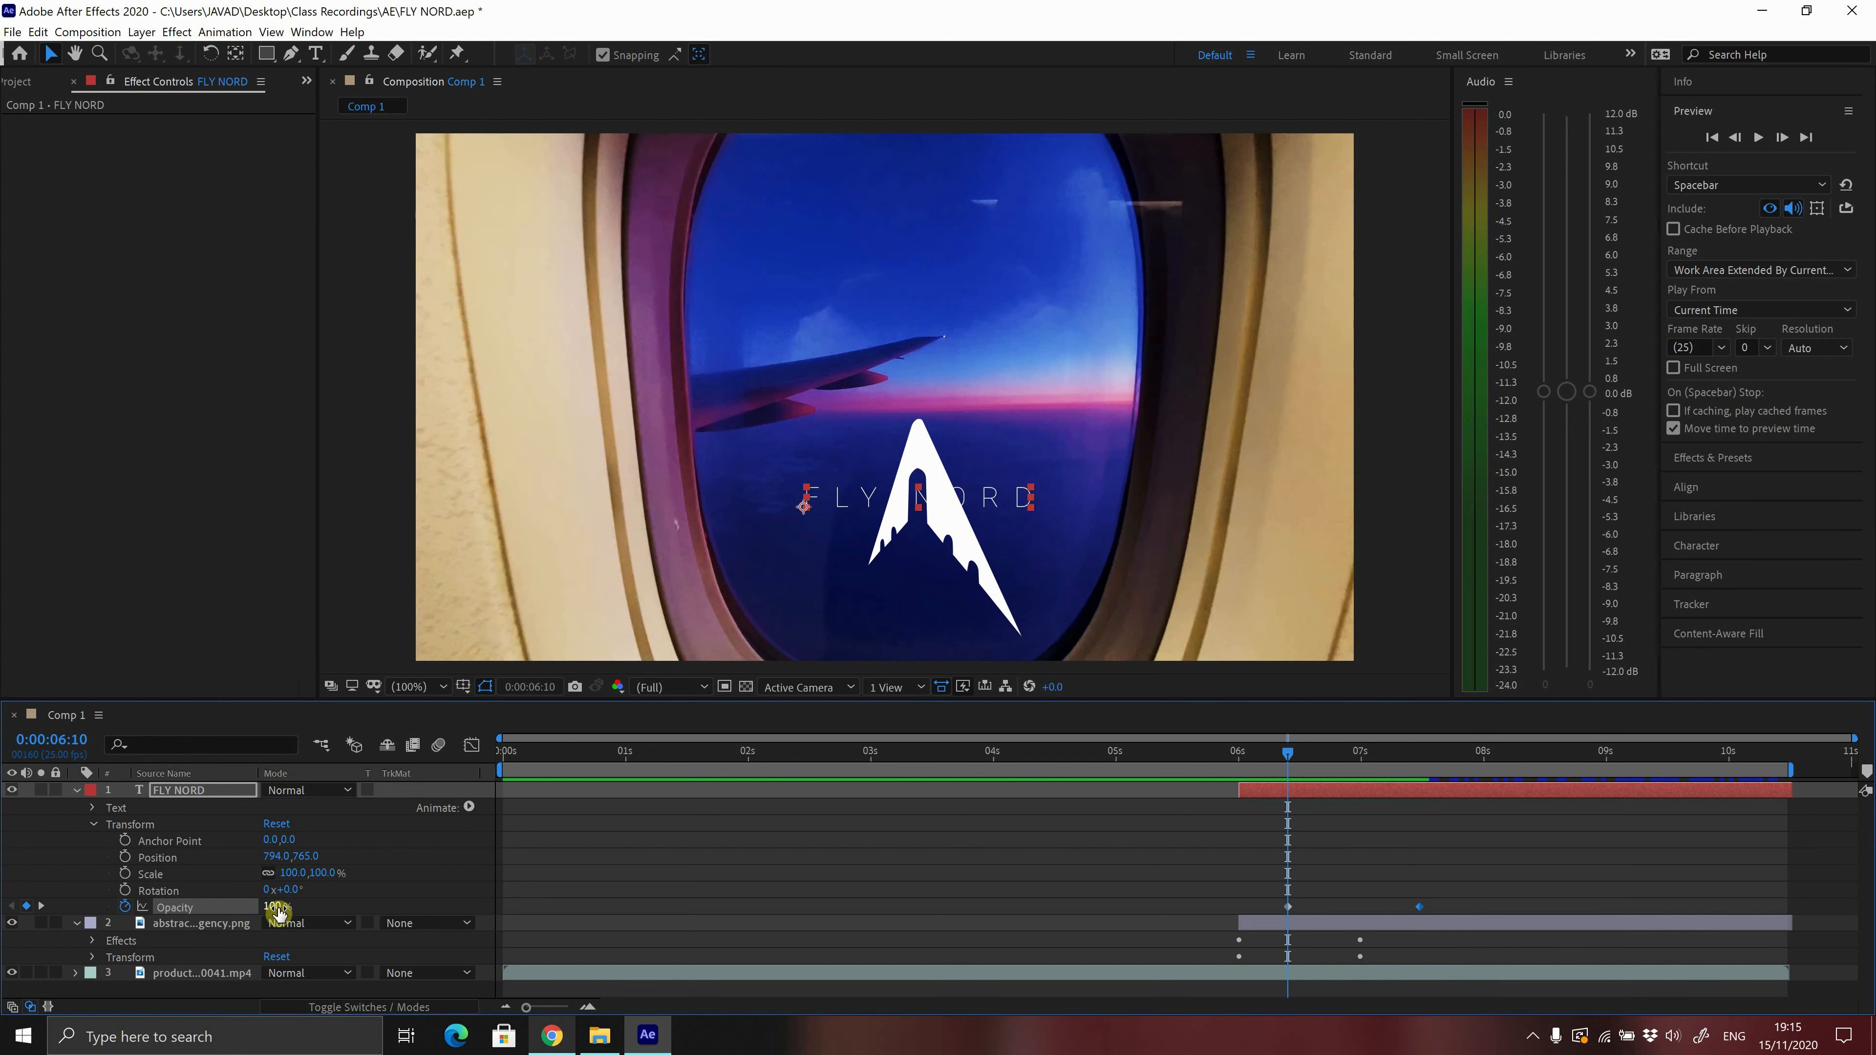
drag(274, 914, 143, 906)
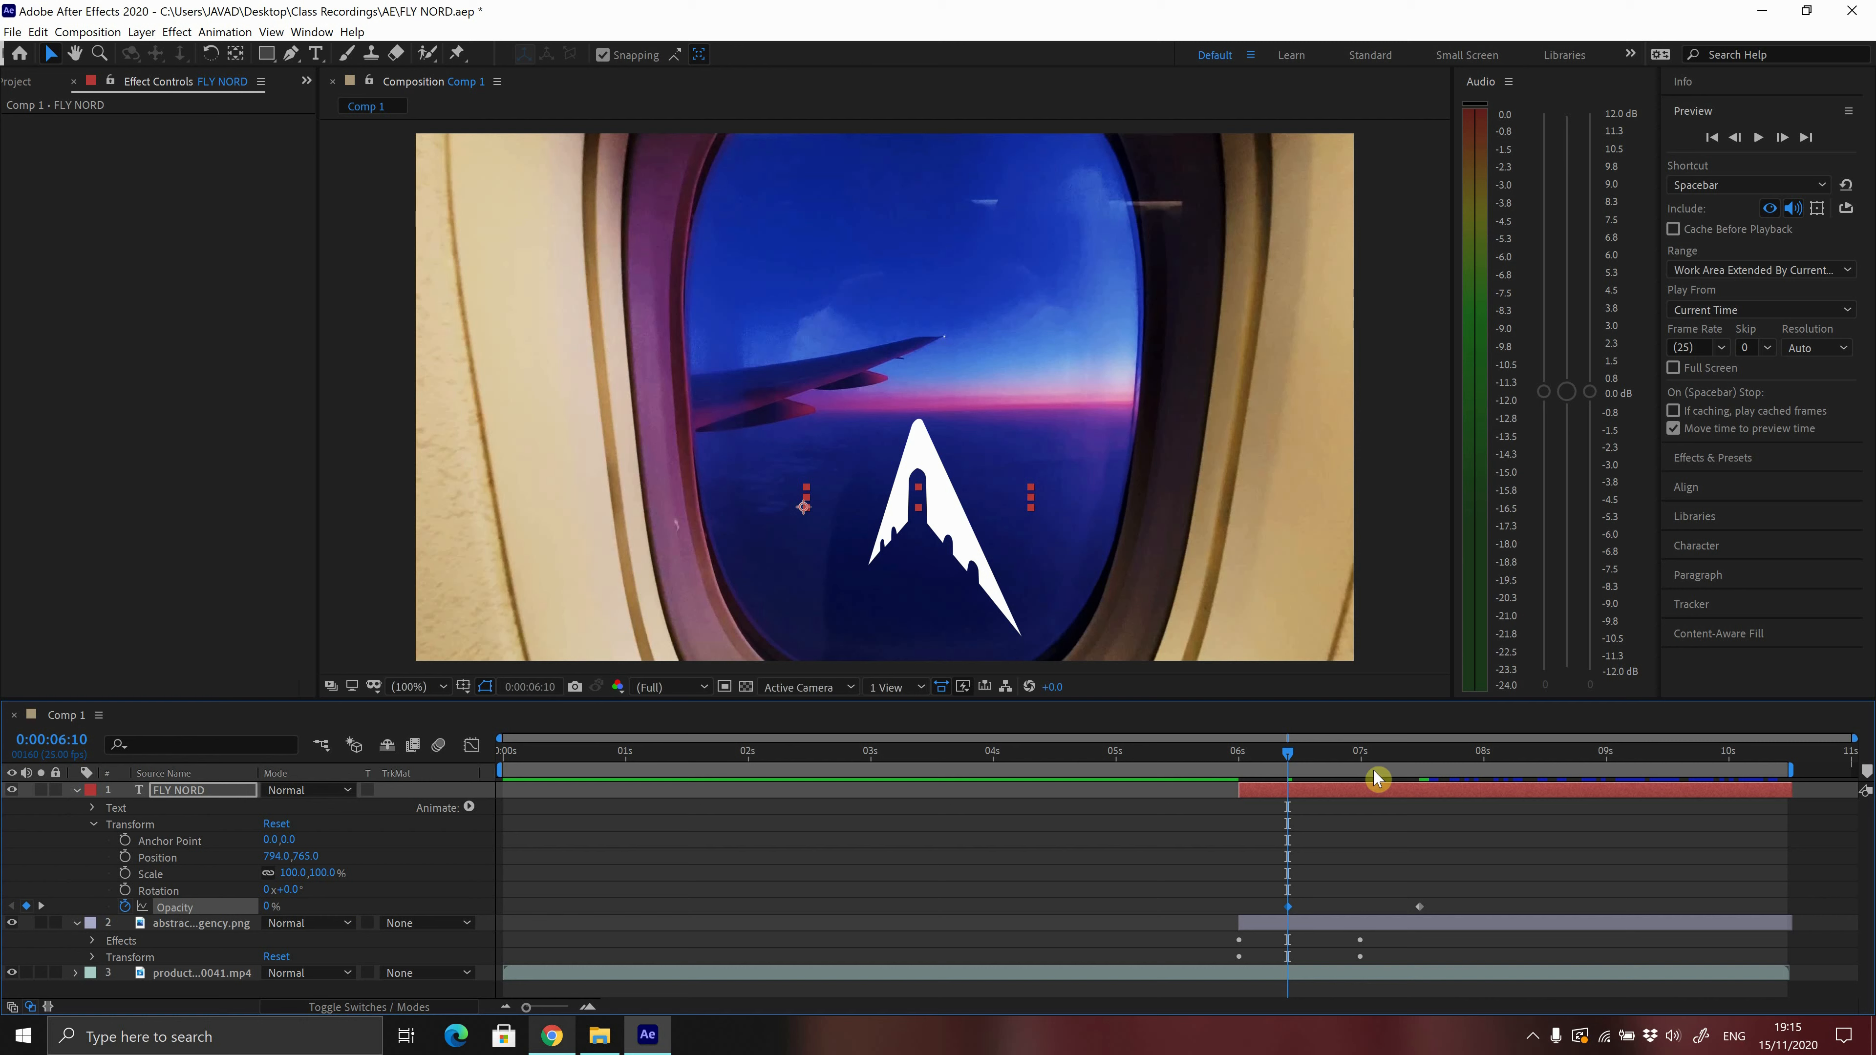
click(40, 907)
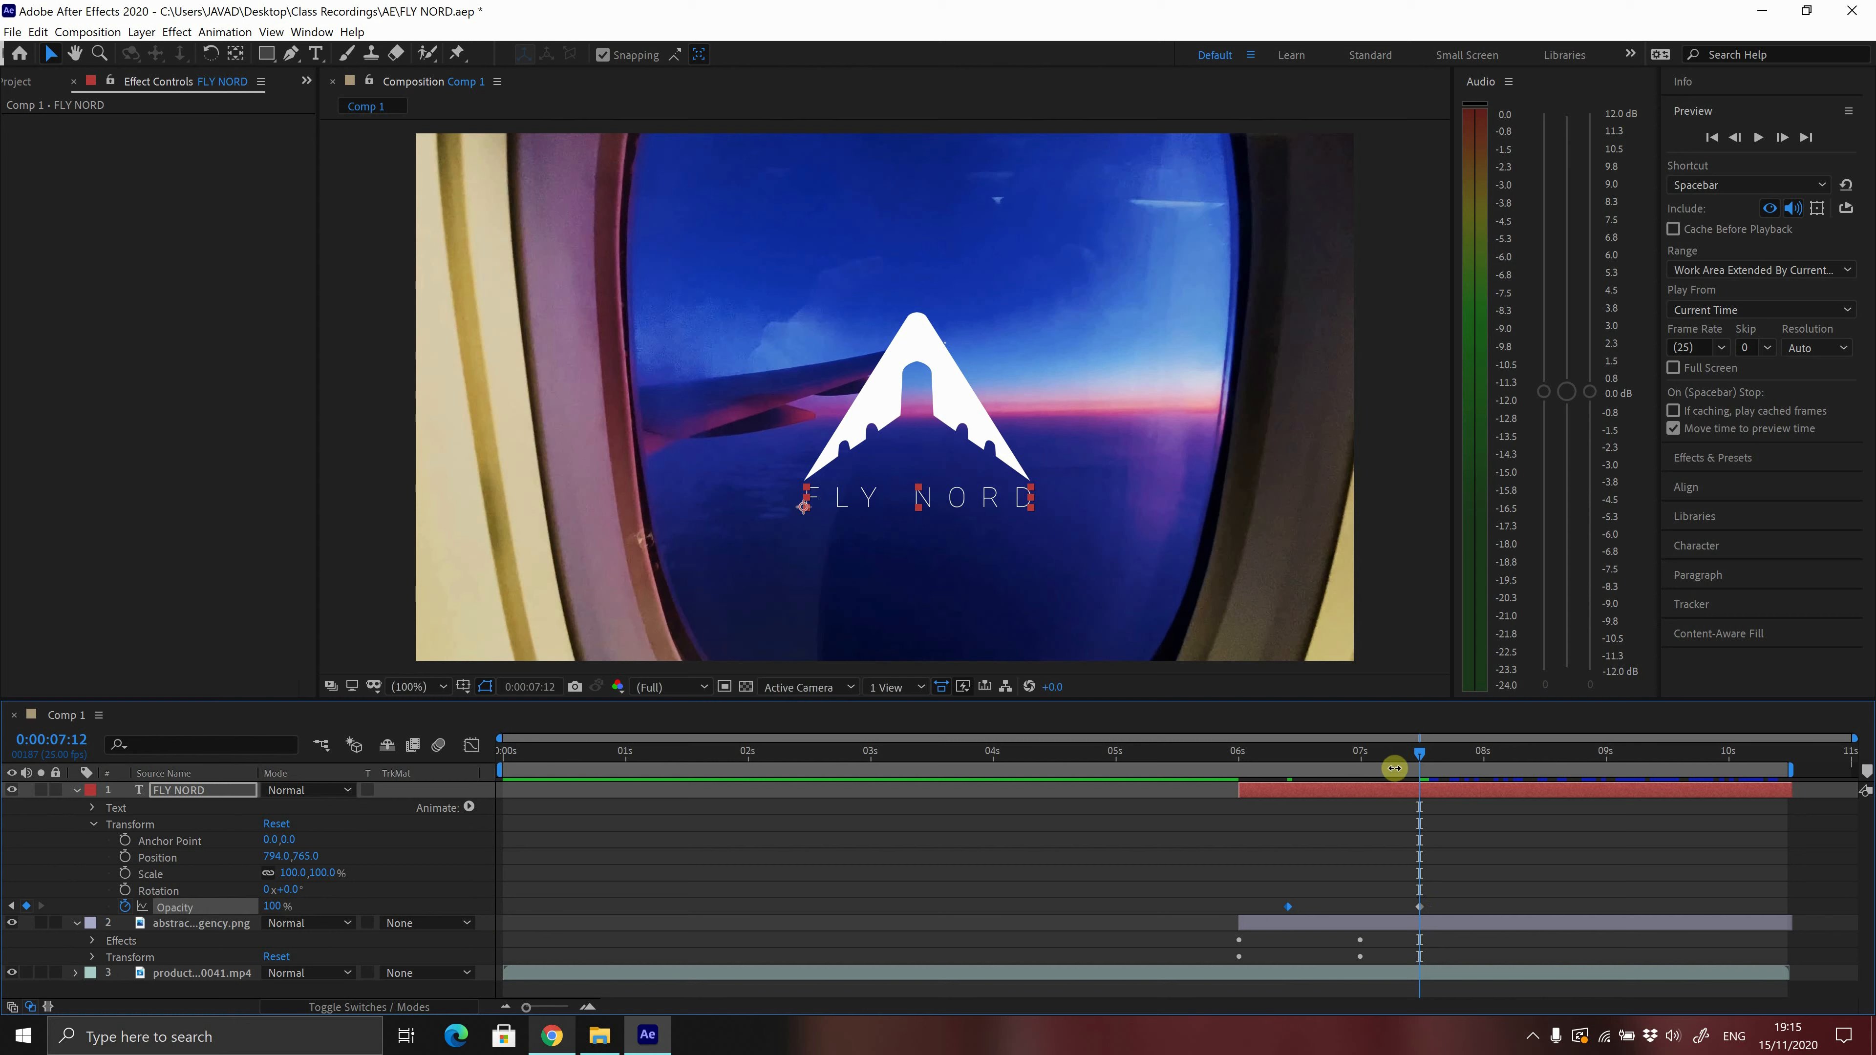
mouse_move(1417, 755)
mouse_down()
mouse_move(1248, 758)
mouse_move(1434, 758)
mouse_move(1255, 776)
mouse_move(1441, 768)
mouse_move(1239, 768)
mouse_move(1420, 771)
mouse_up()
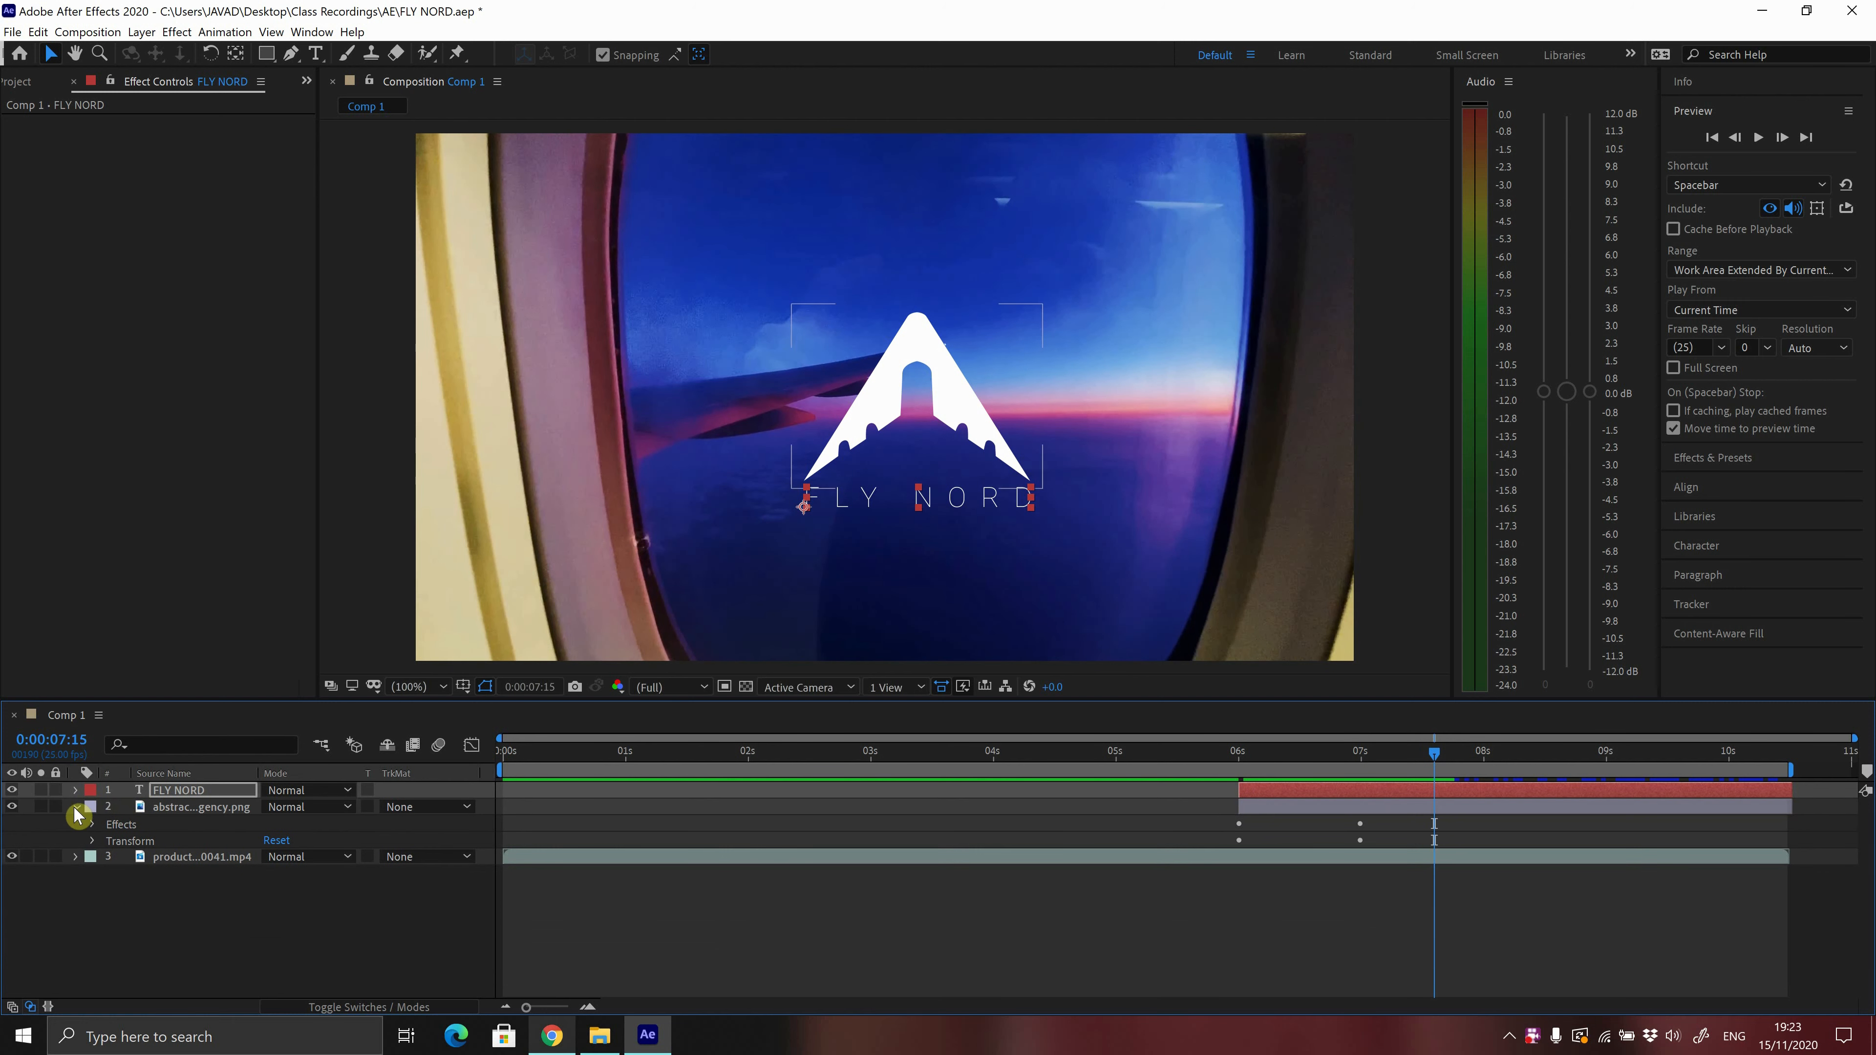
- Apply the Tint color correction effect to the plane-window video layer and scrub through the tinted footage
click(76, 806)
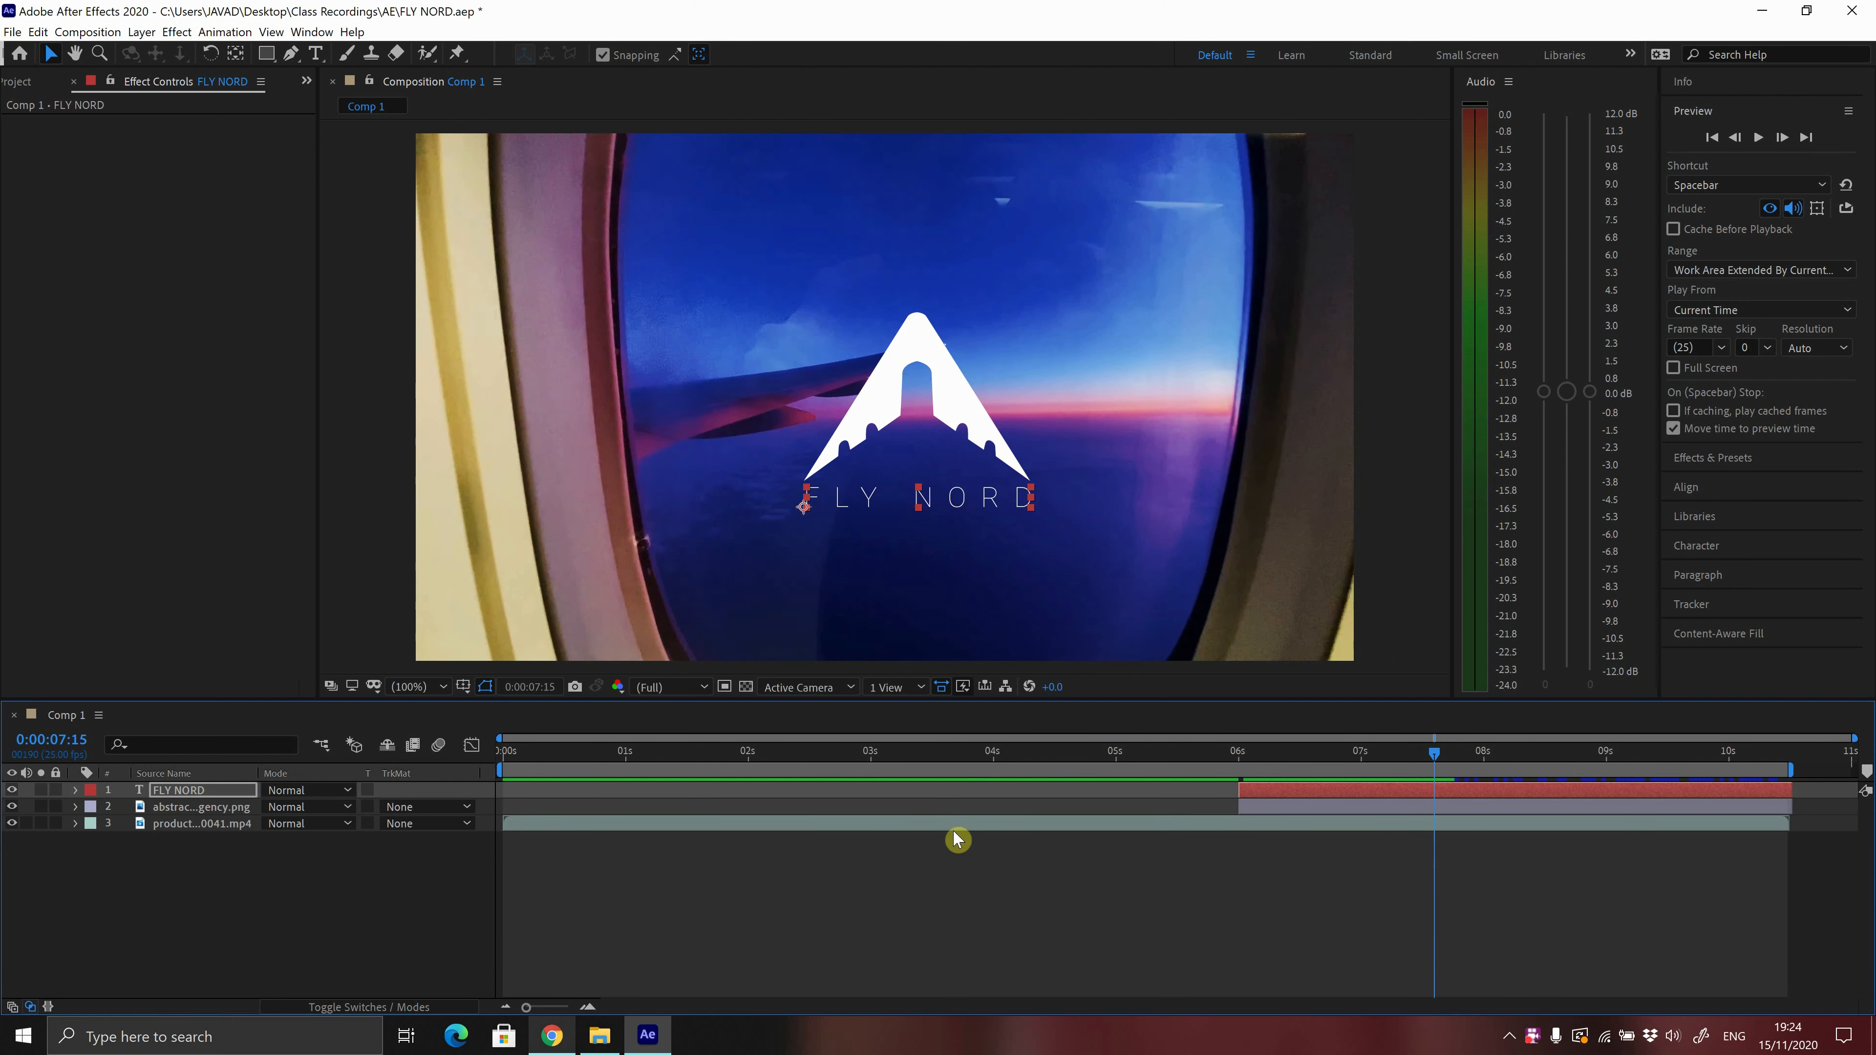
click(202, 824)
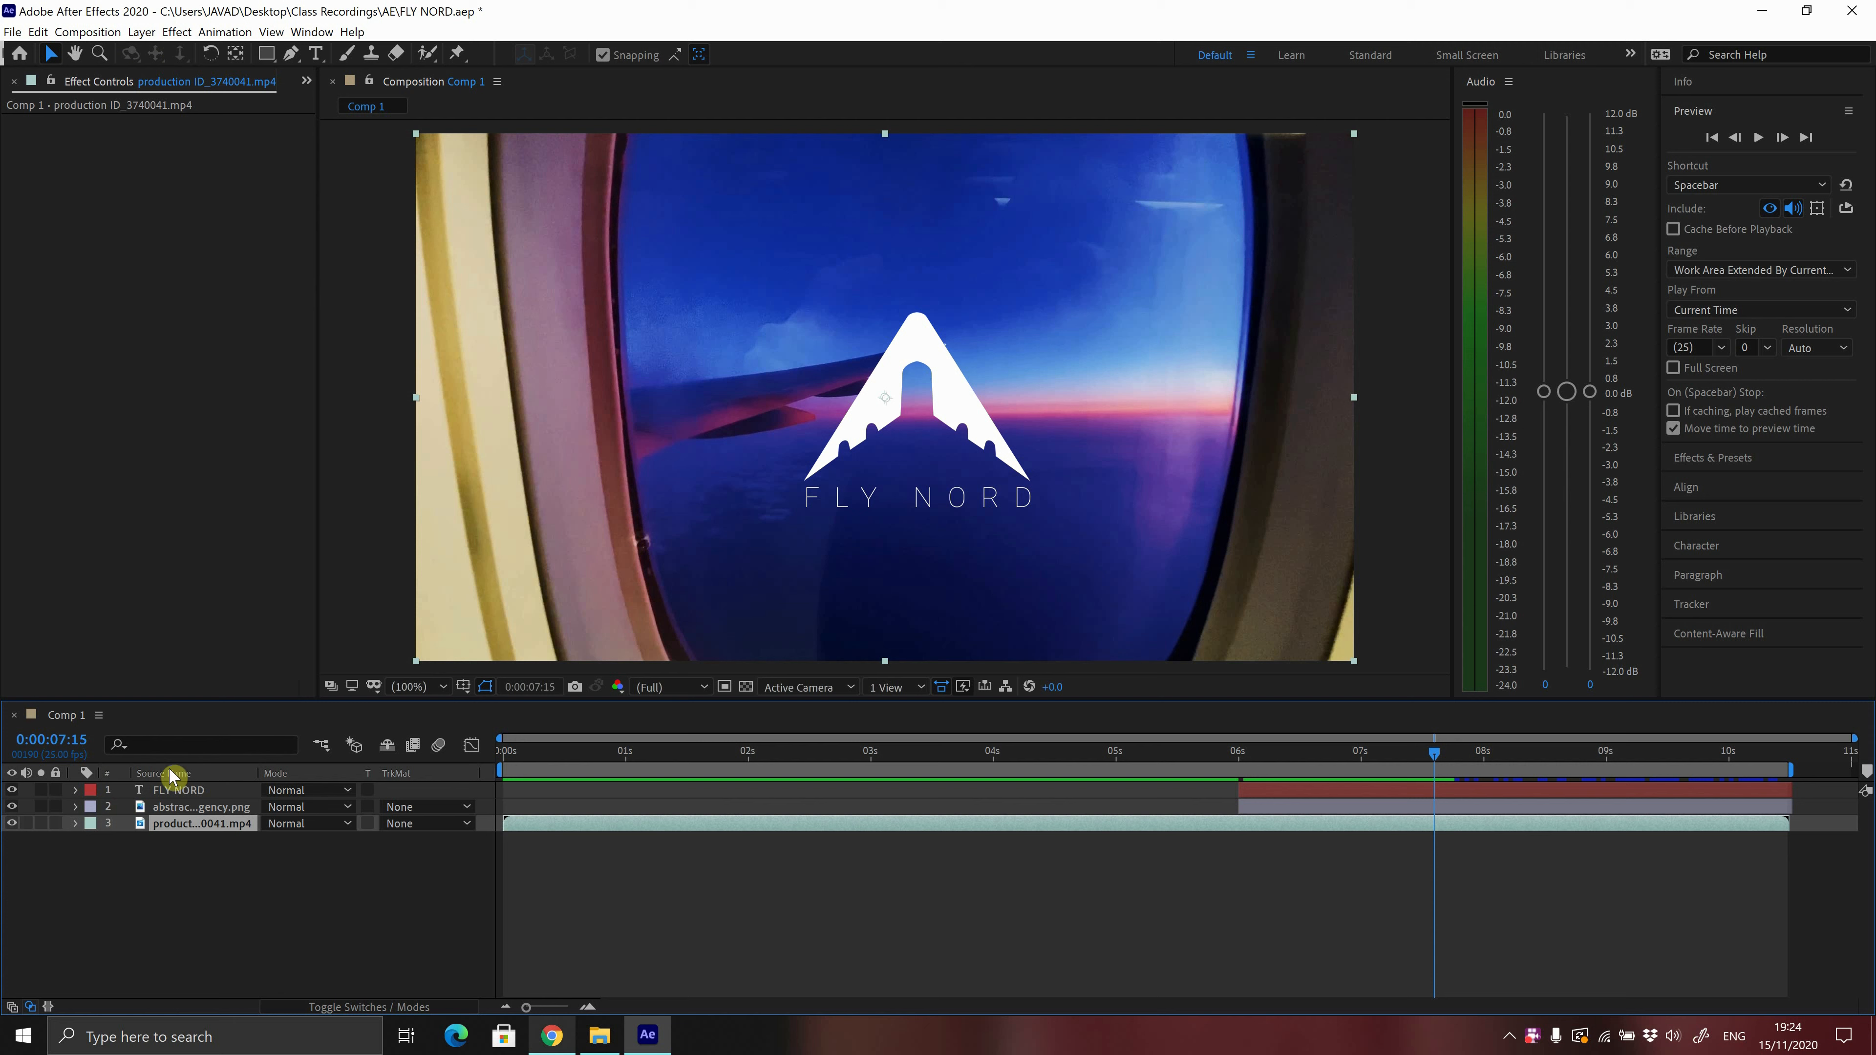
click(176, 31)
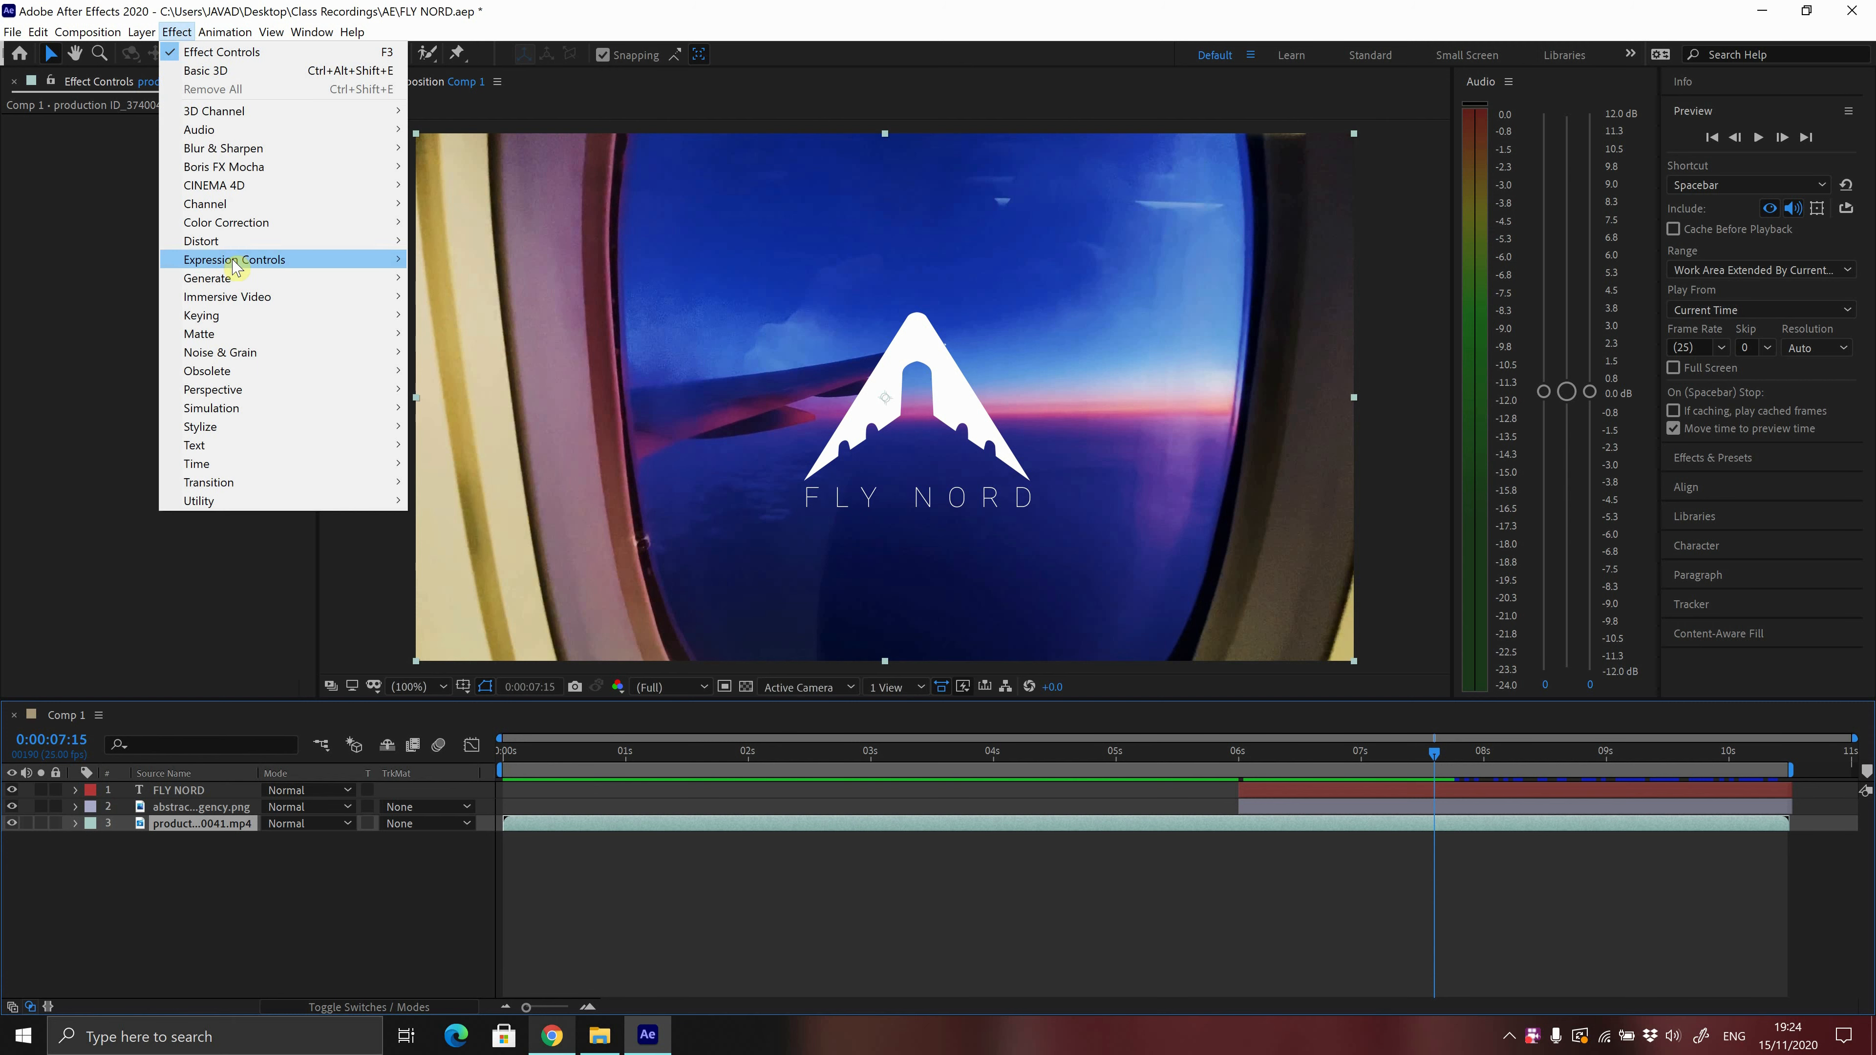
mouse_move(235, 228)
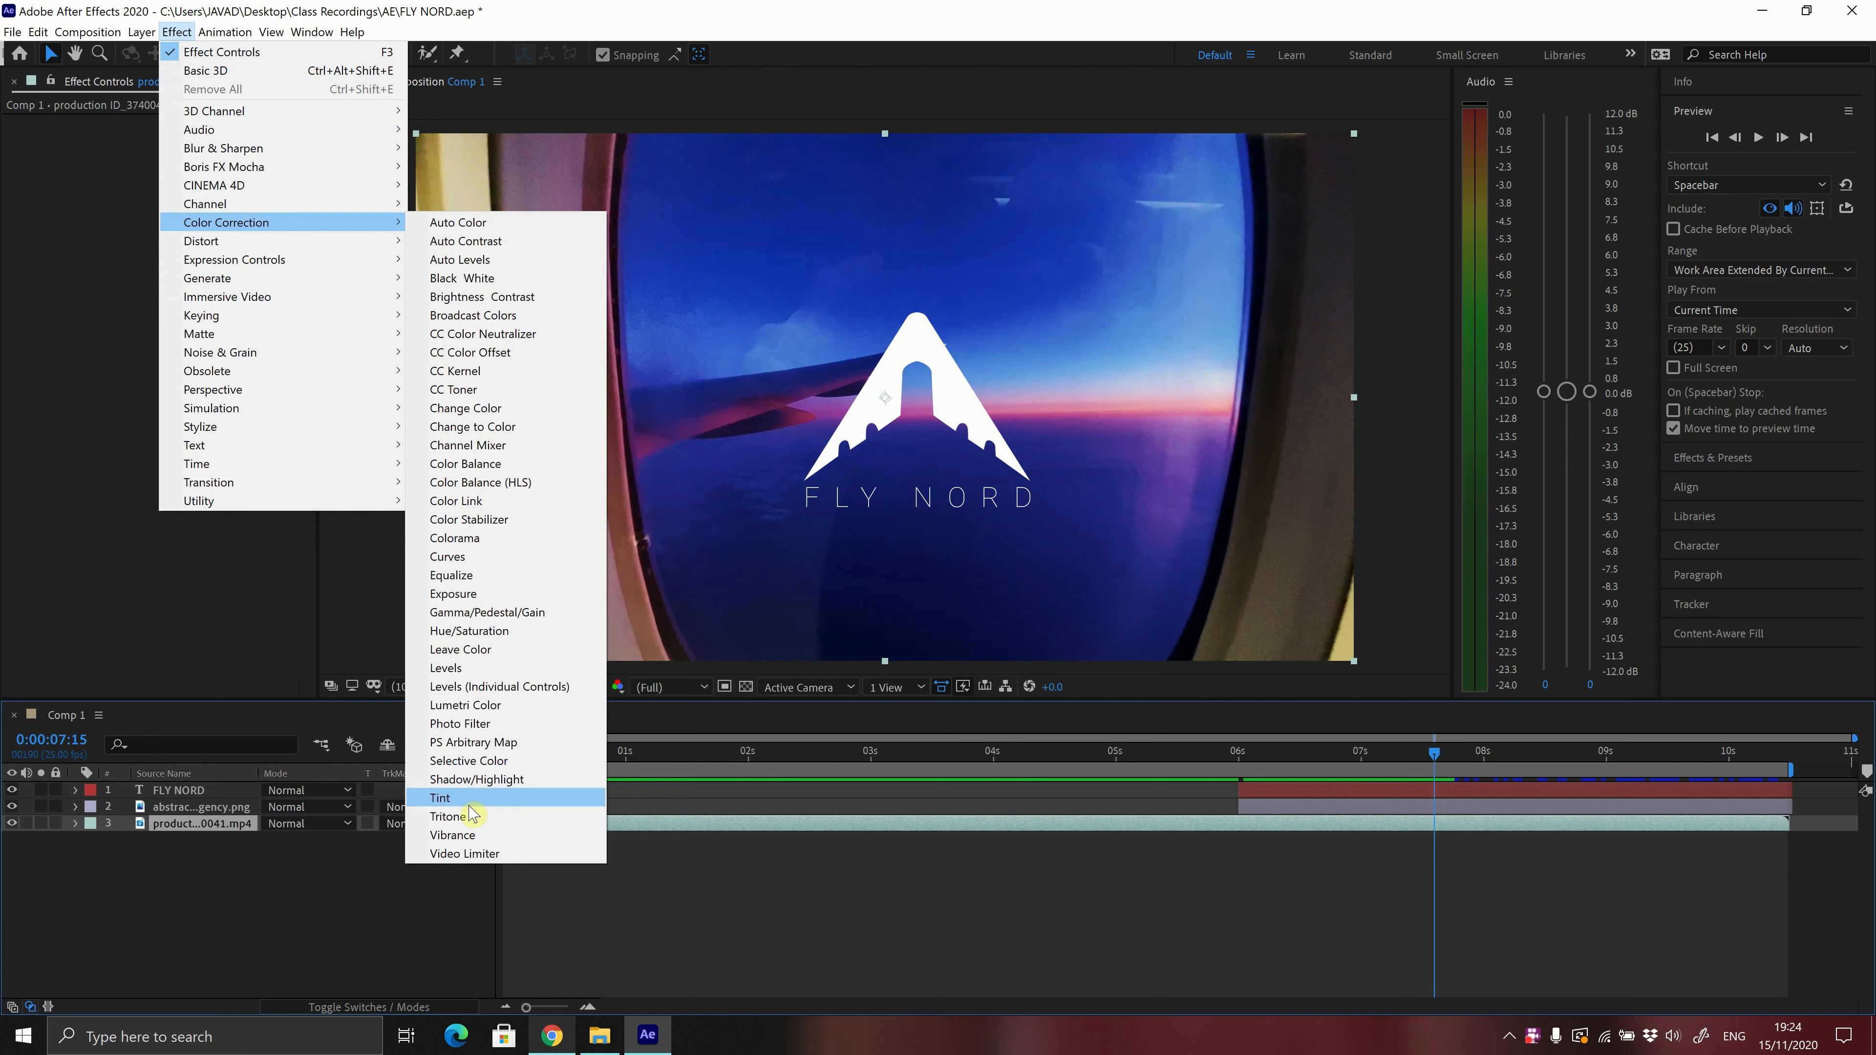
click(441, 798)
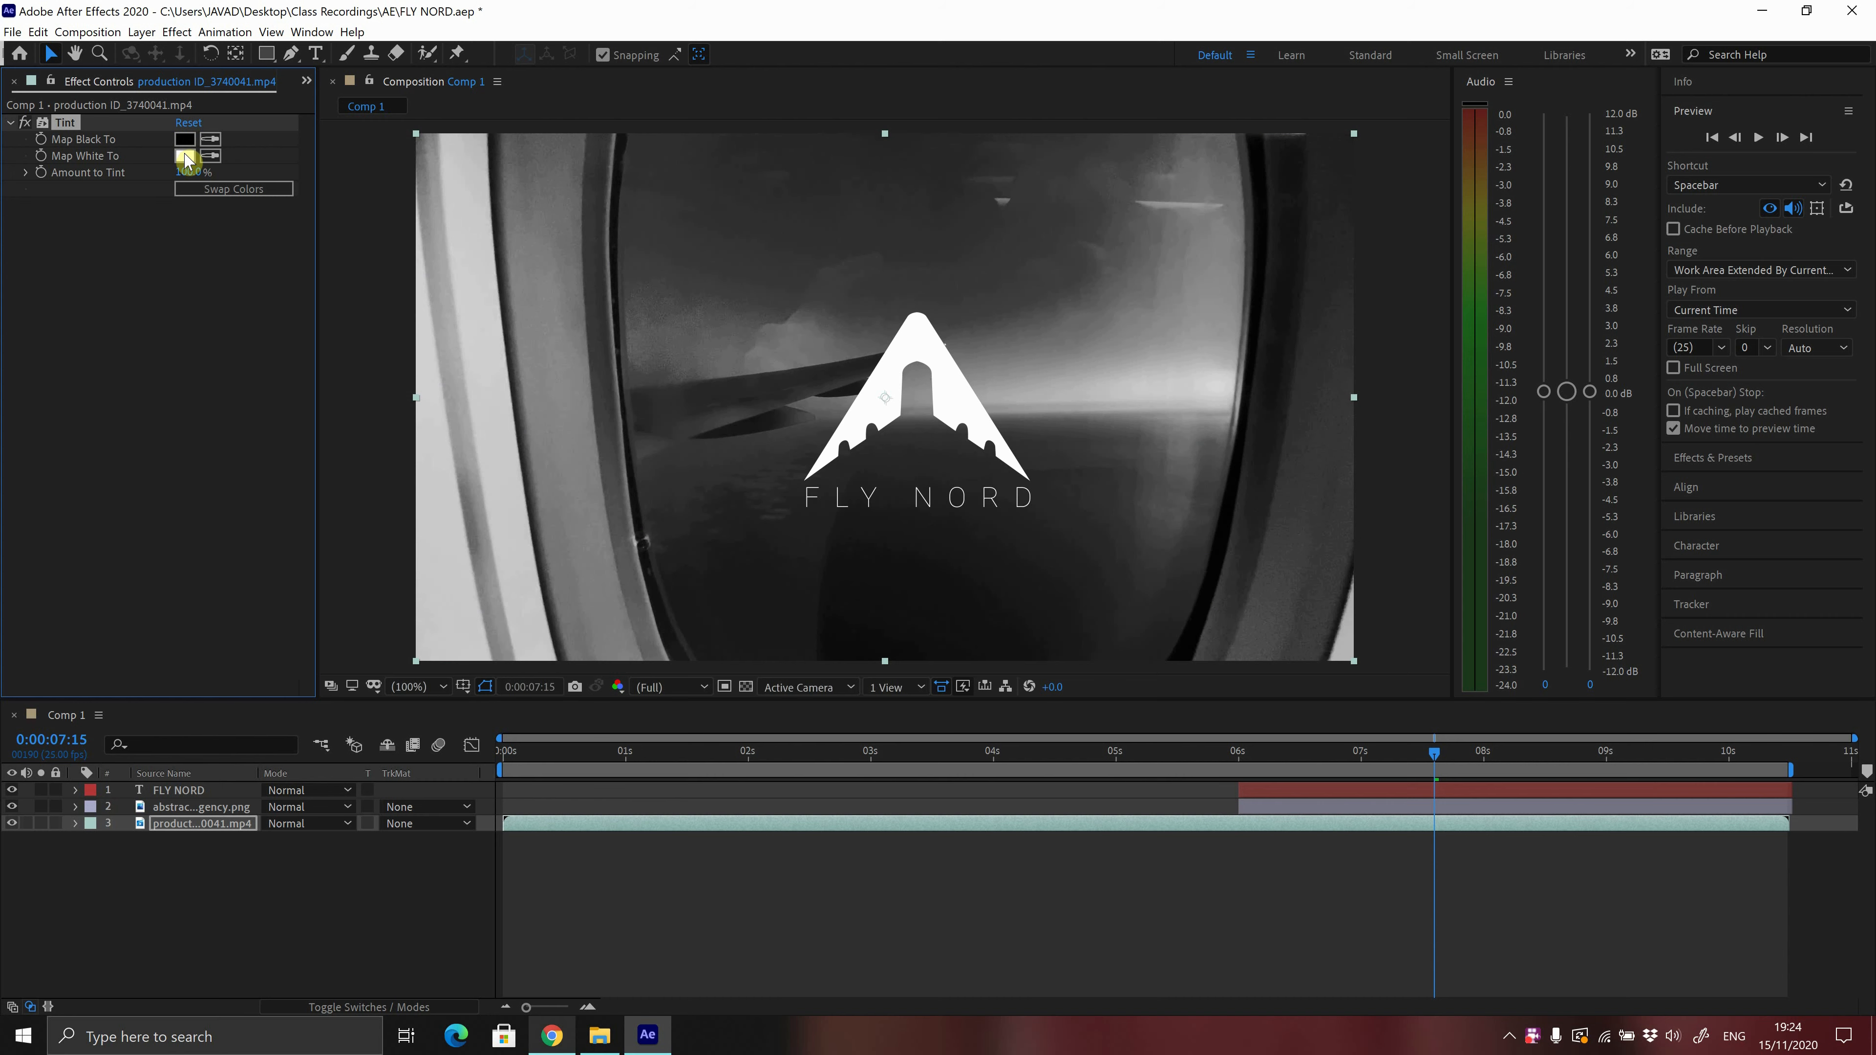
drag(1406, 758, 1029, 773)
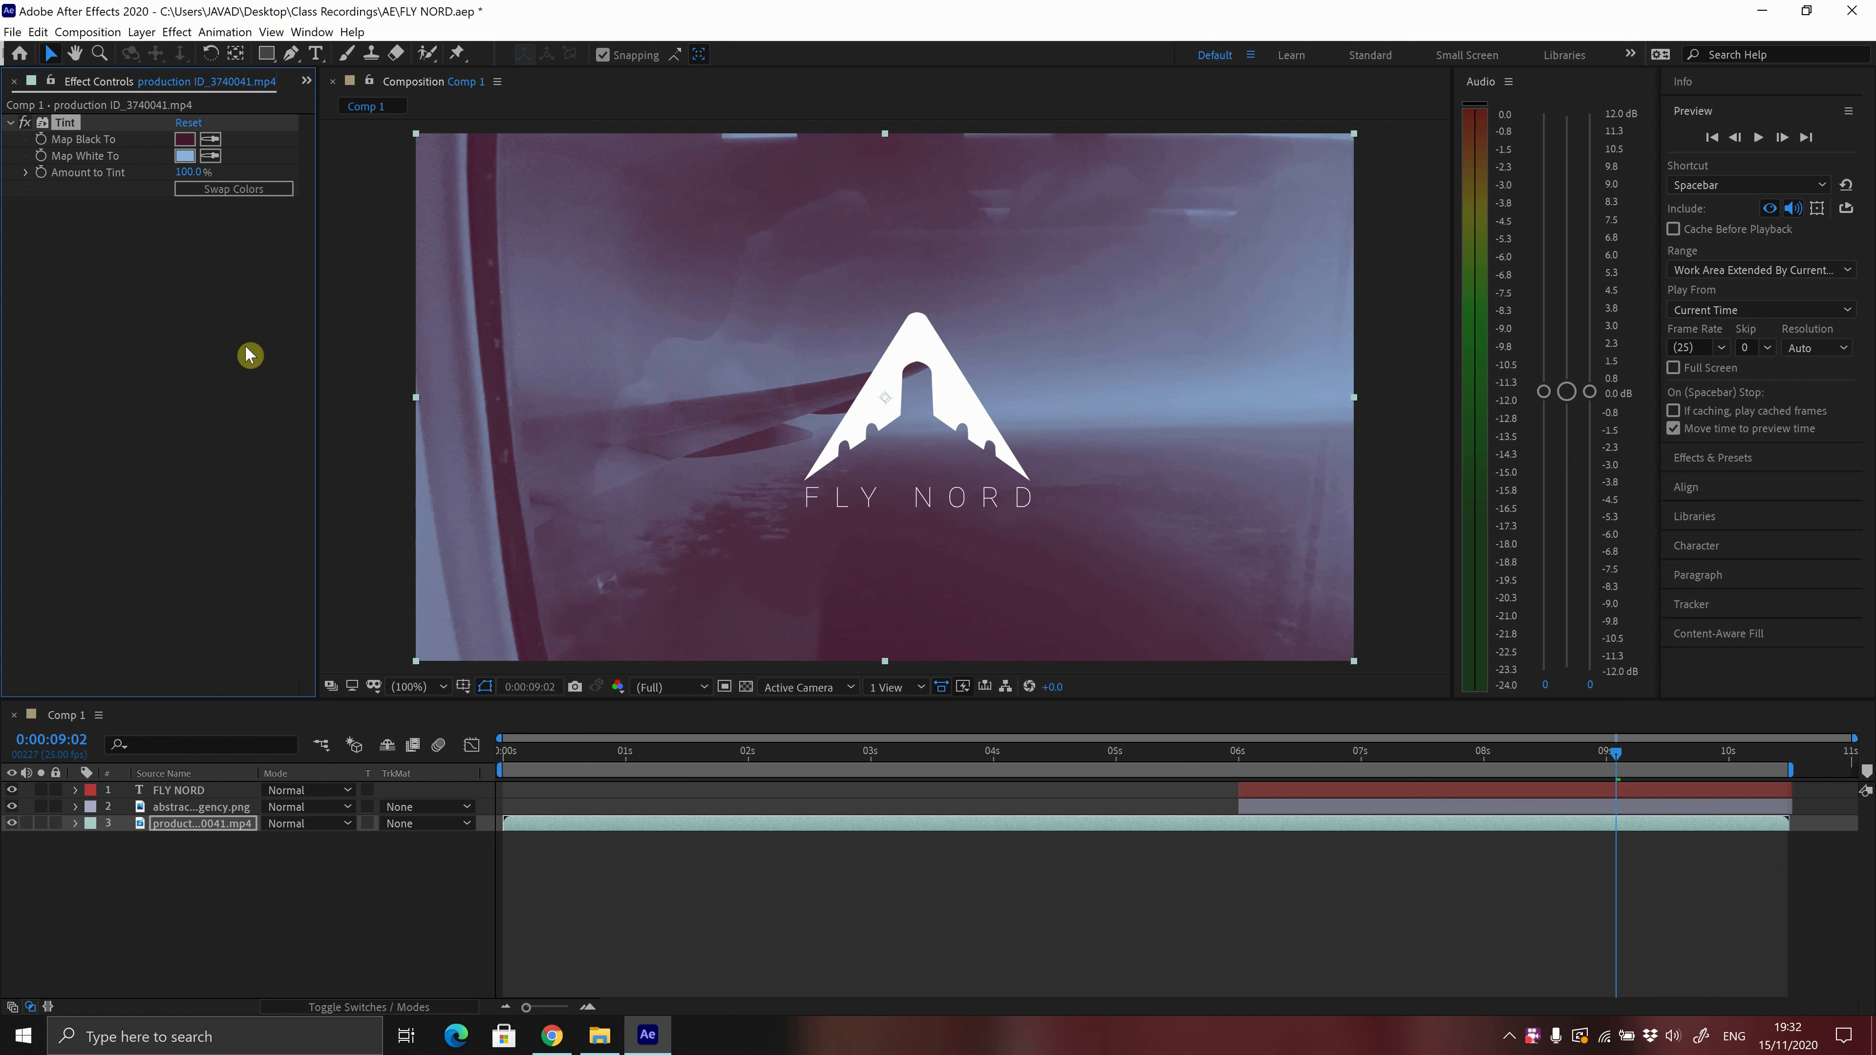
- Add an Amount to Tint keyframe on the plane-window video layer at 0:00:08:04
drag(1612, 759, 1507, 759)
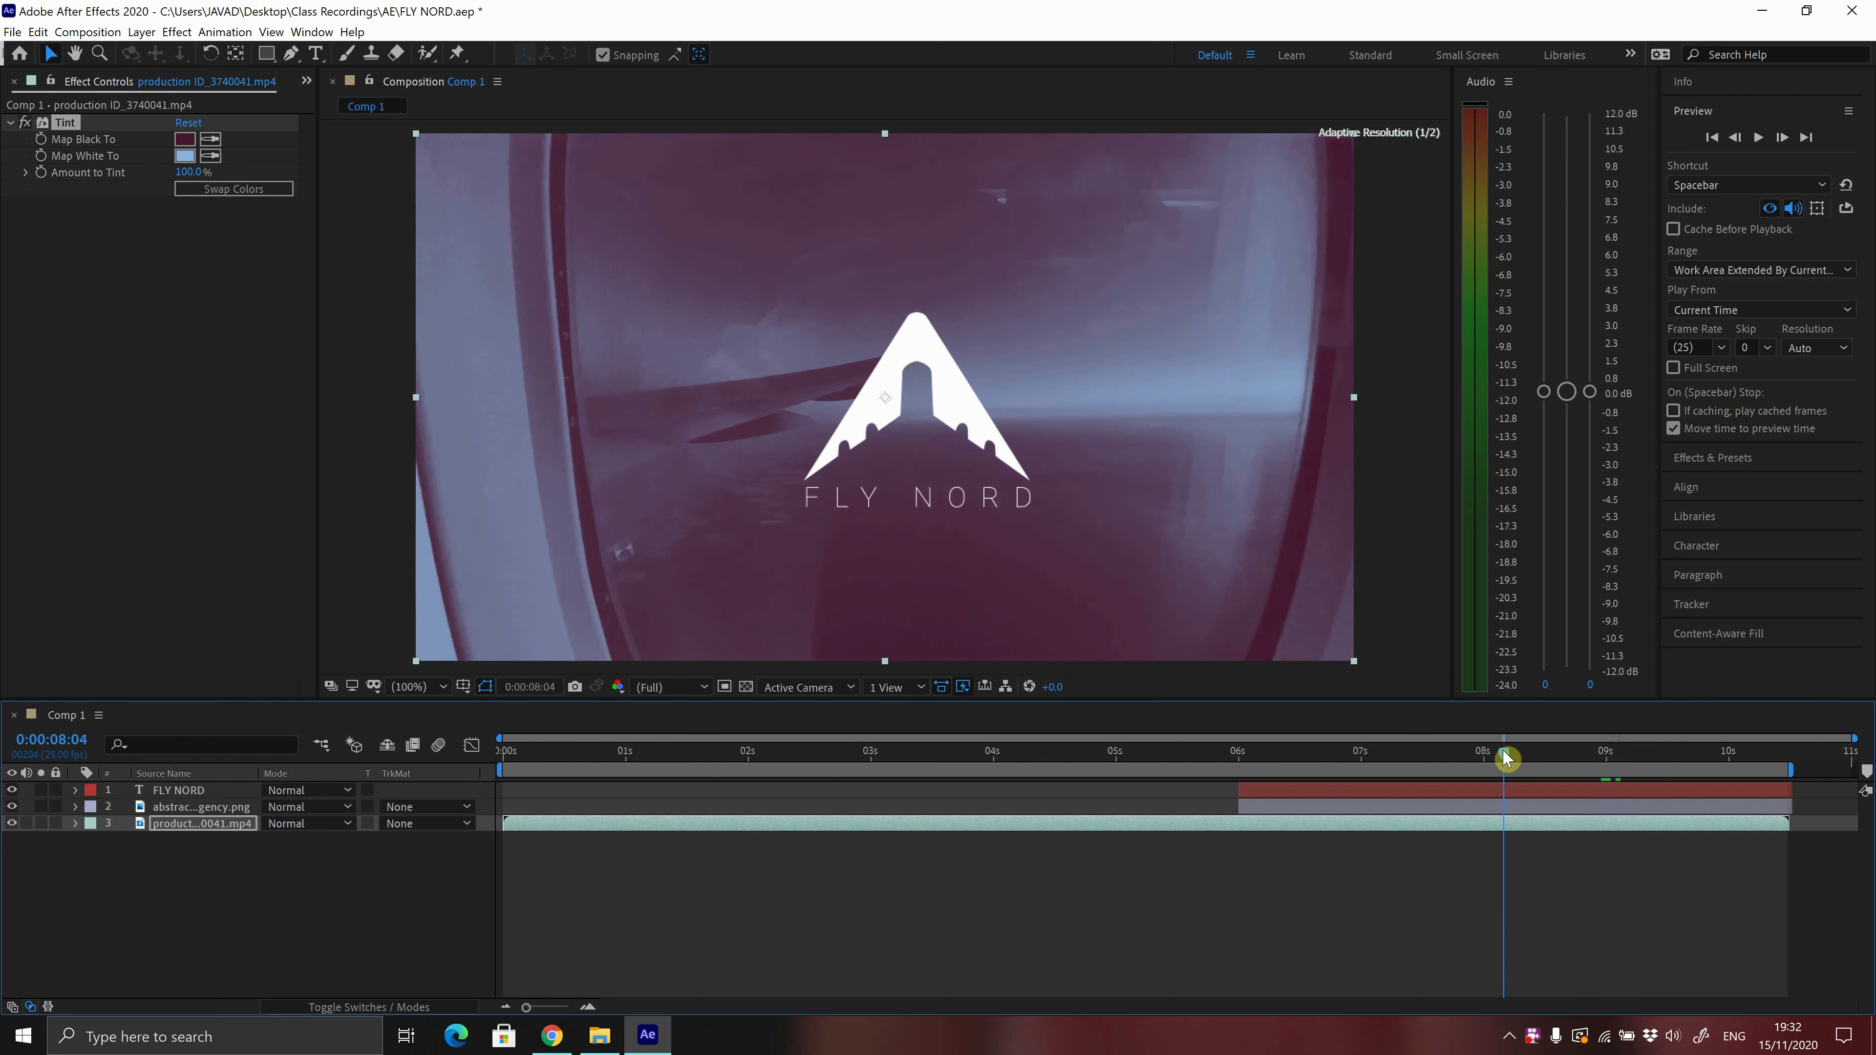
click(75, 825)
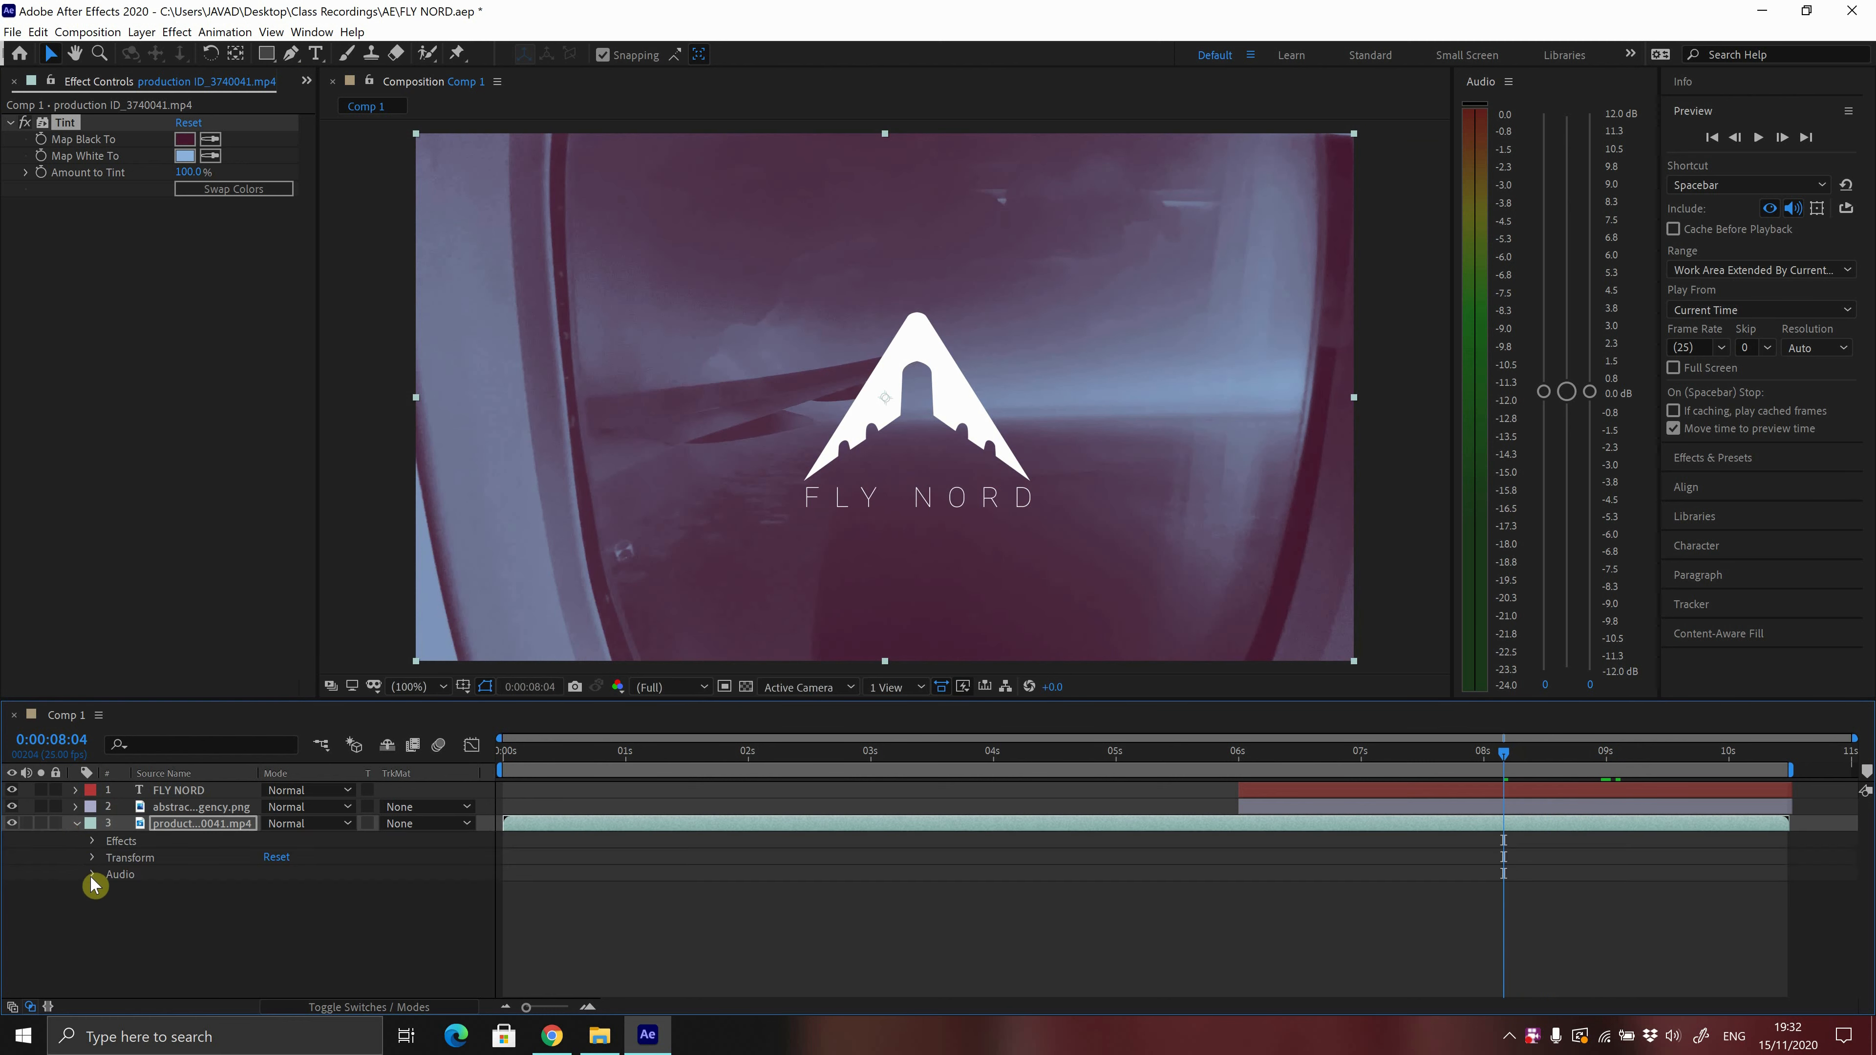
click(90, 842)
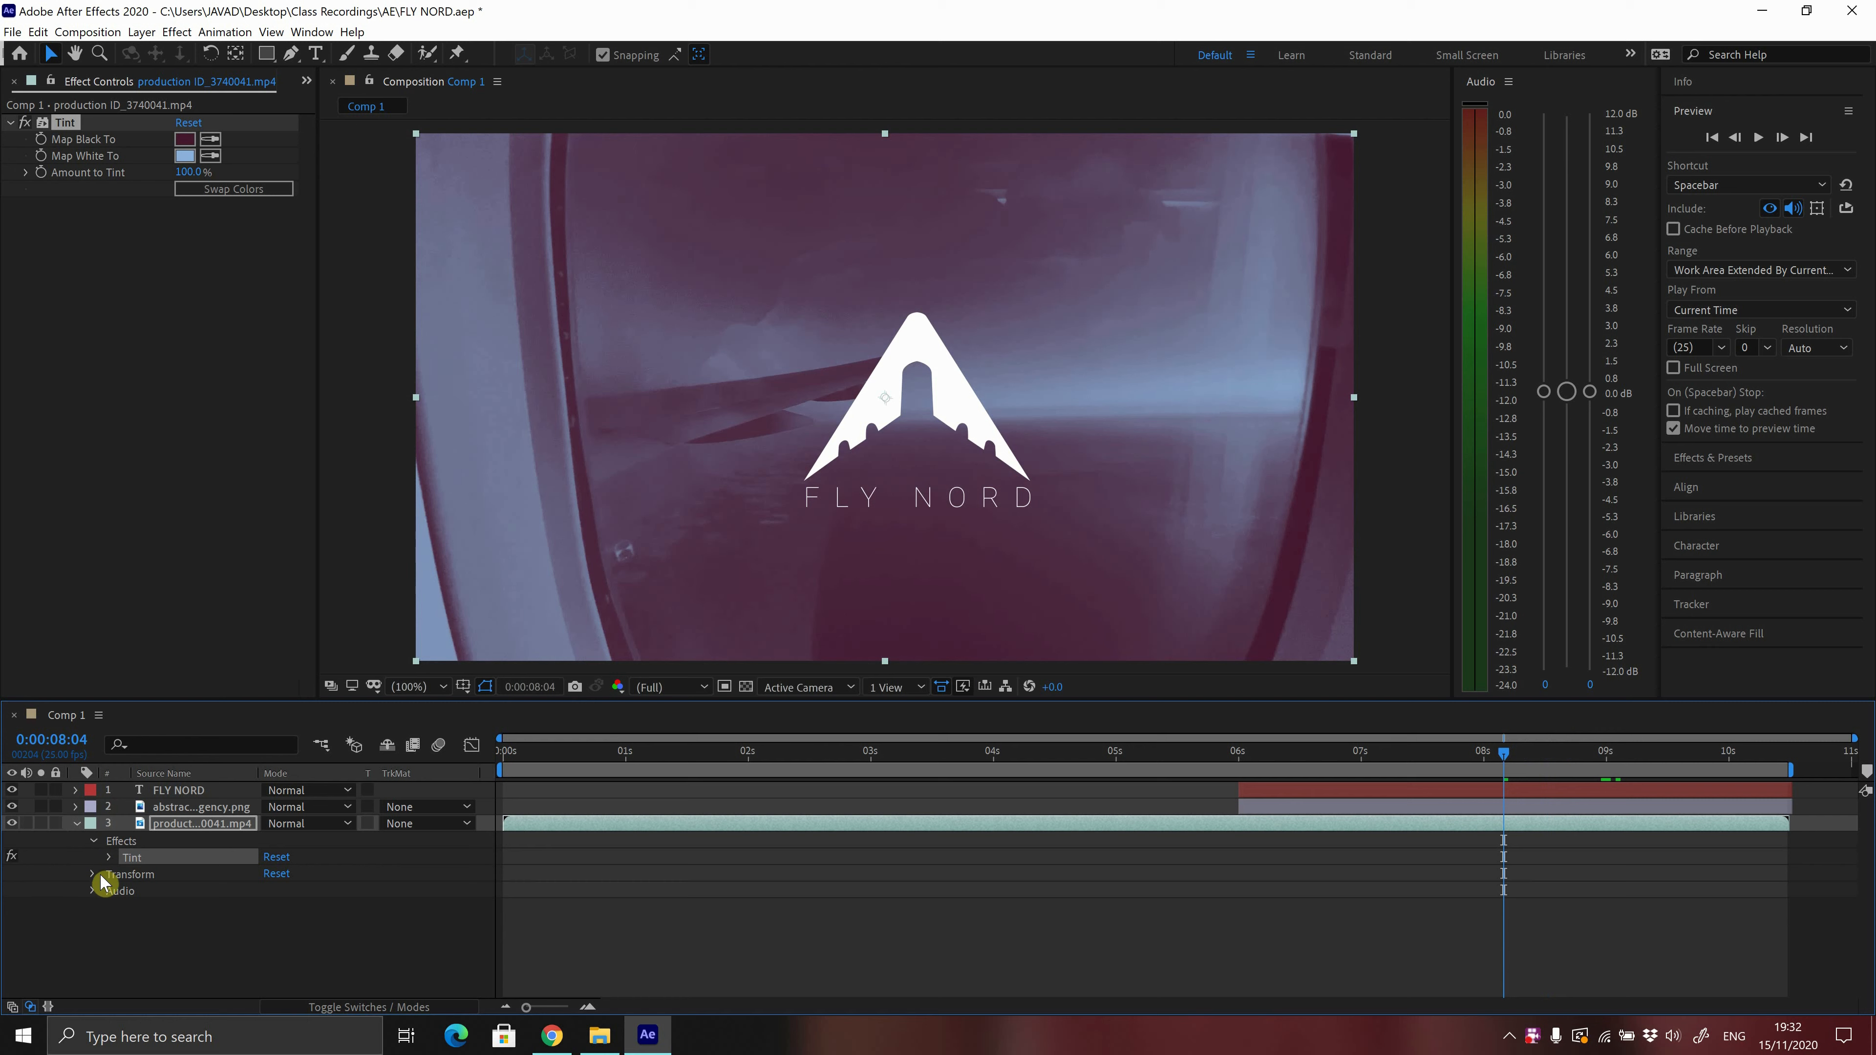
click(110, 859)
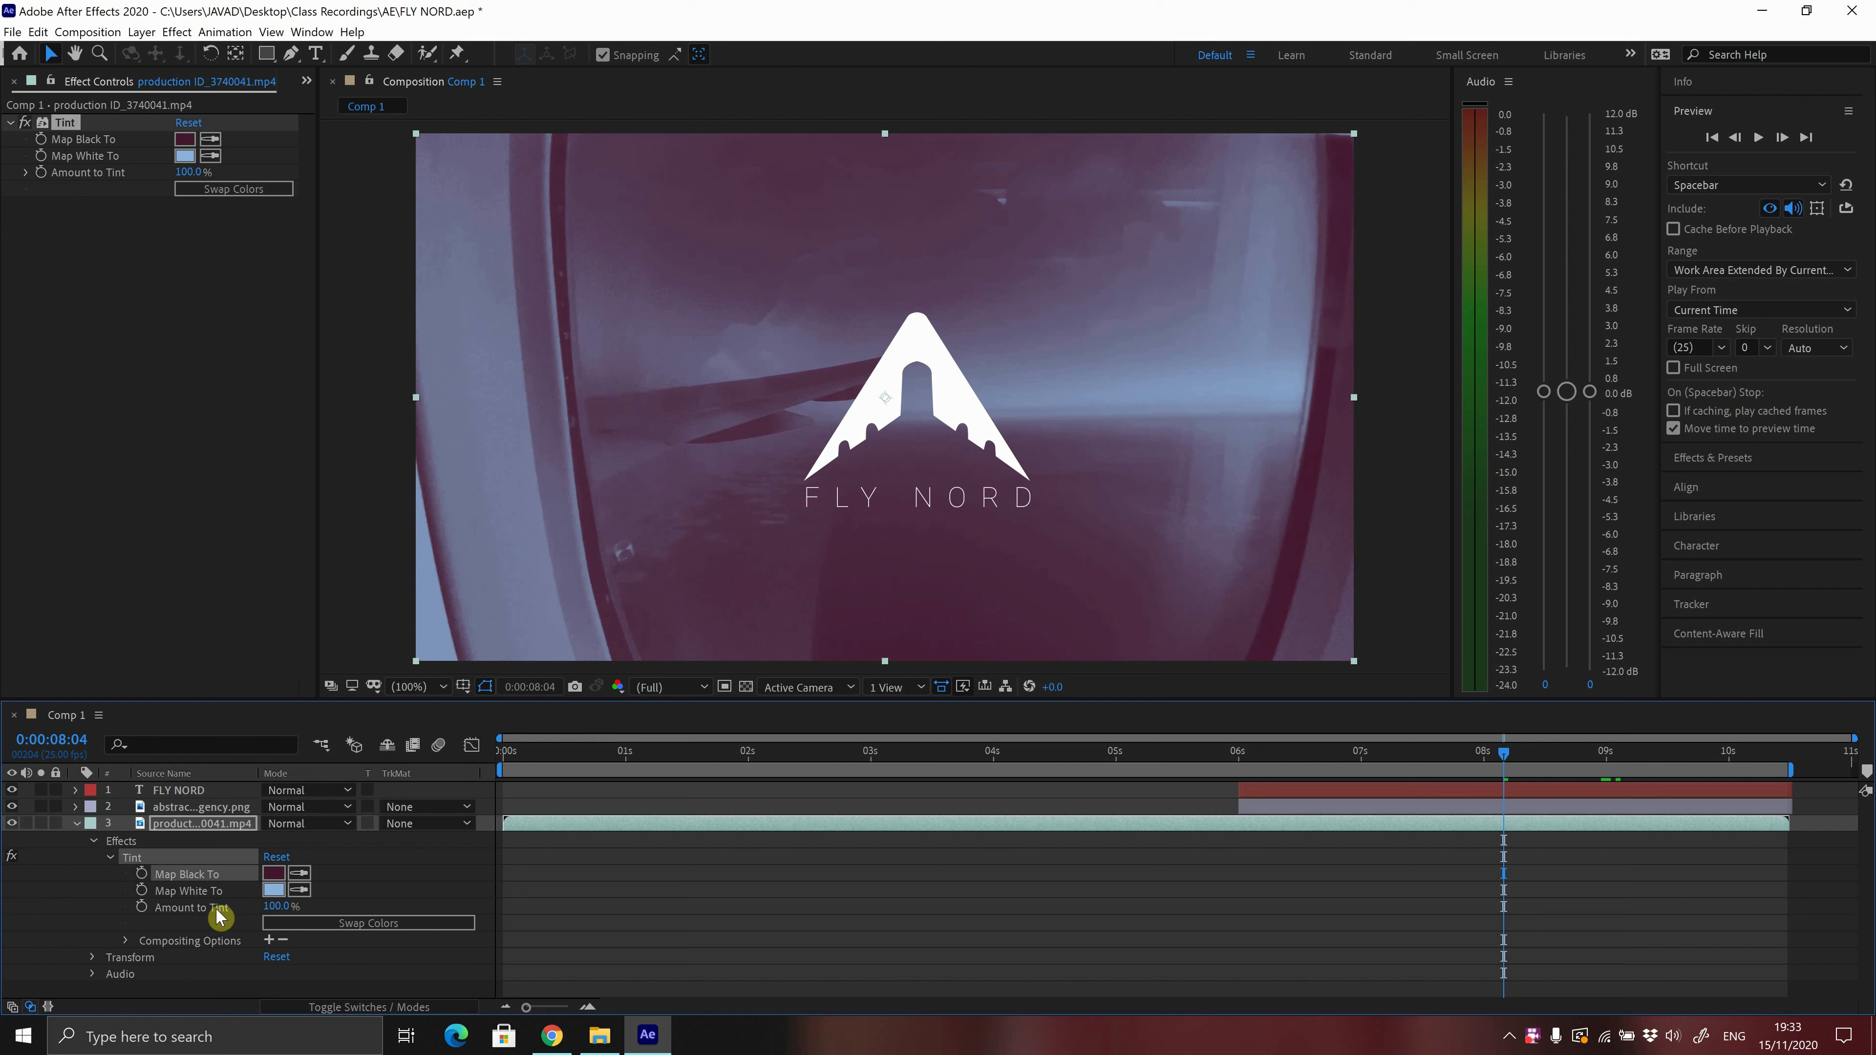
click(141, 907)
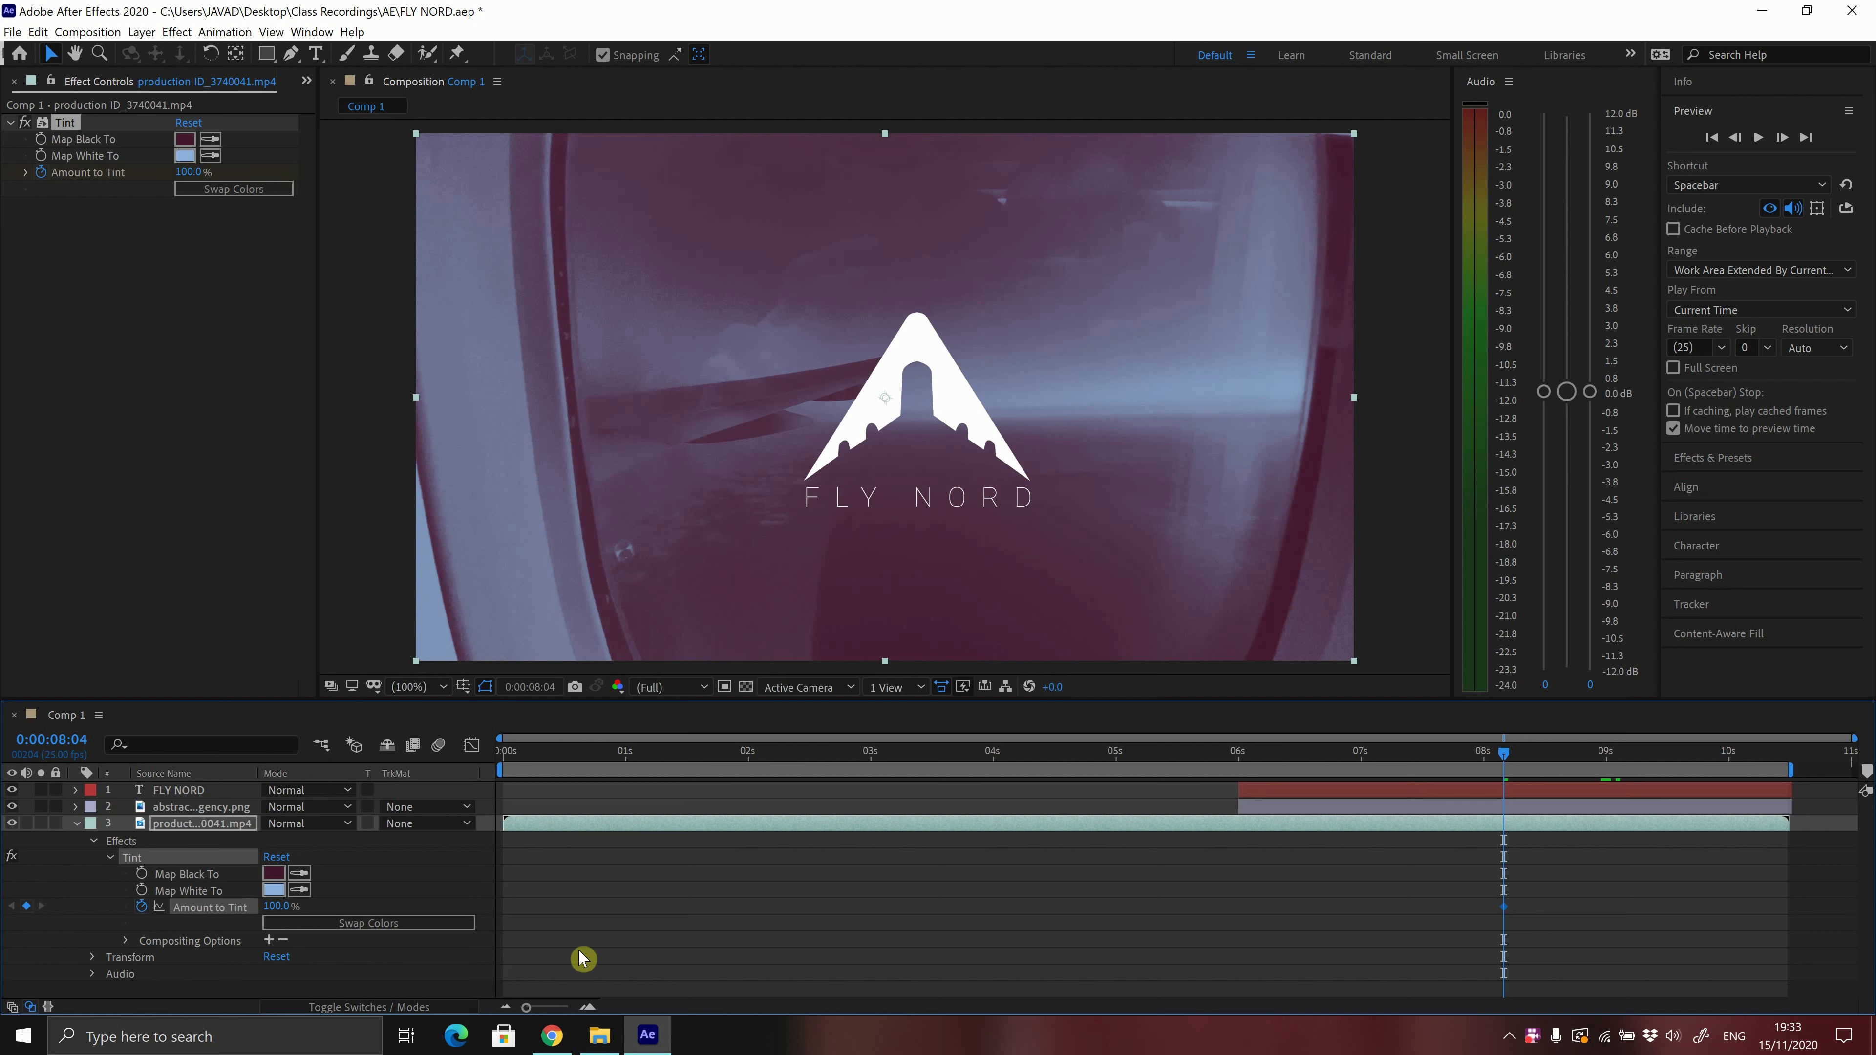
- Try Amount to Tint at 0% on the plane-window video, then return it to 100%
click(25, 172)
drag(284, 199, 37, 207)
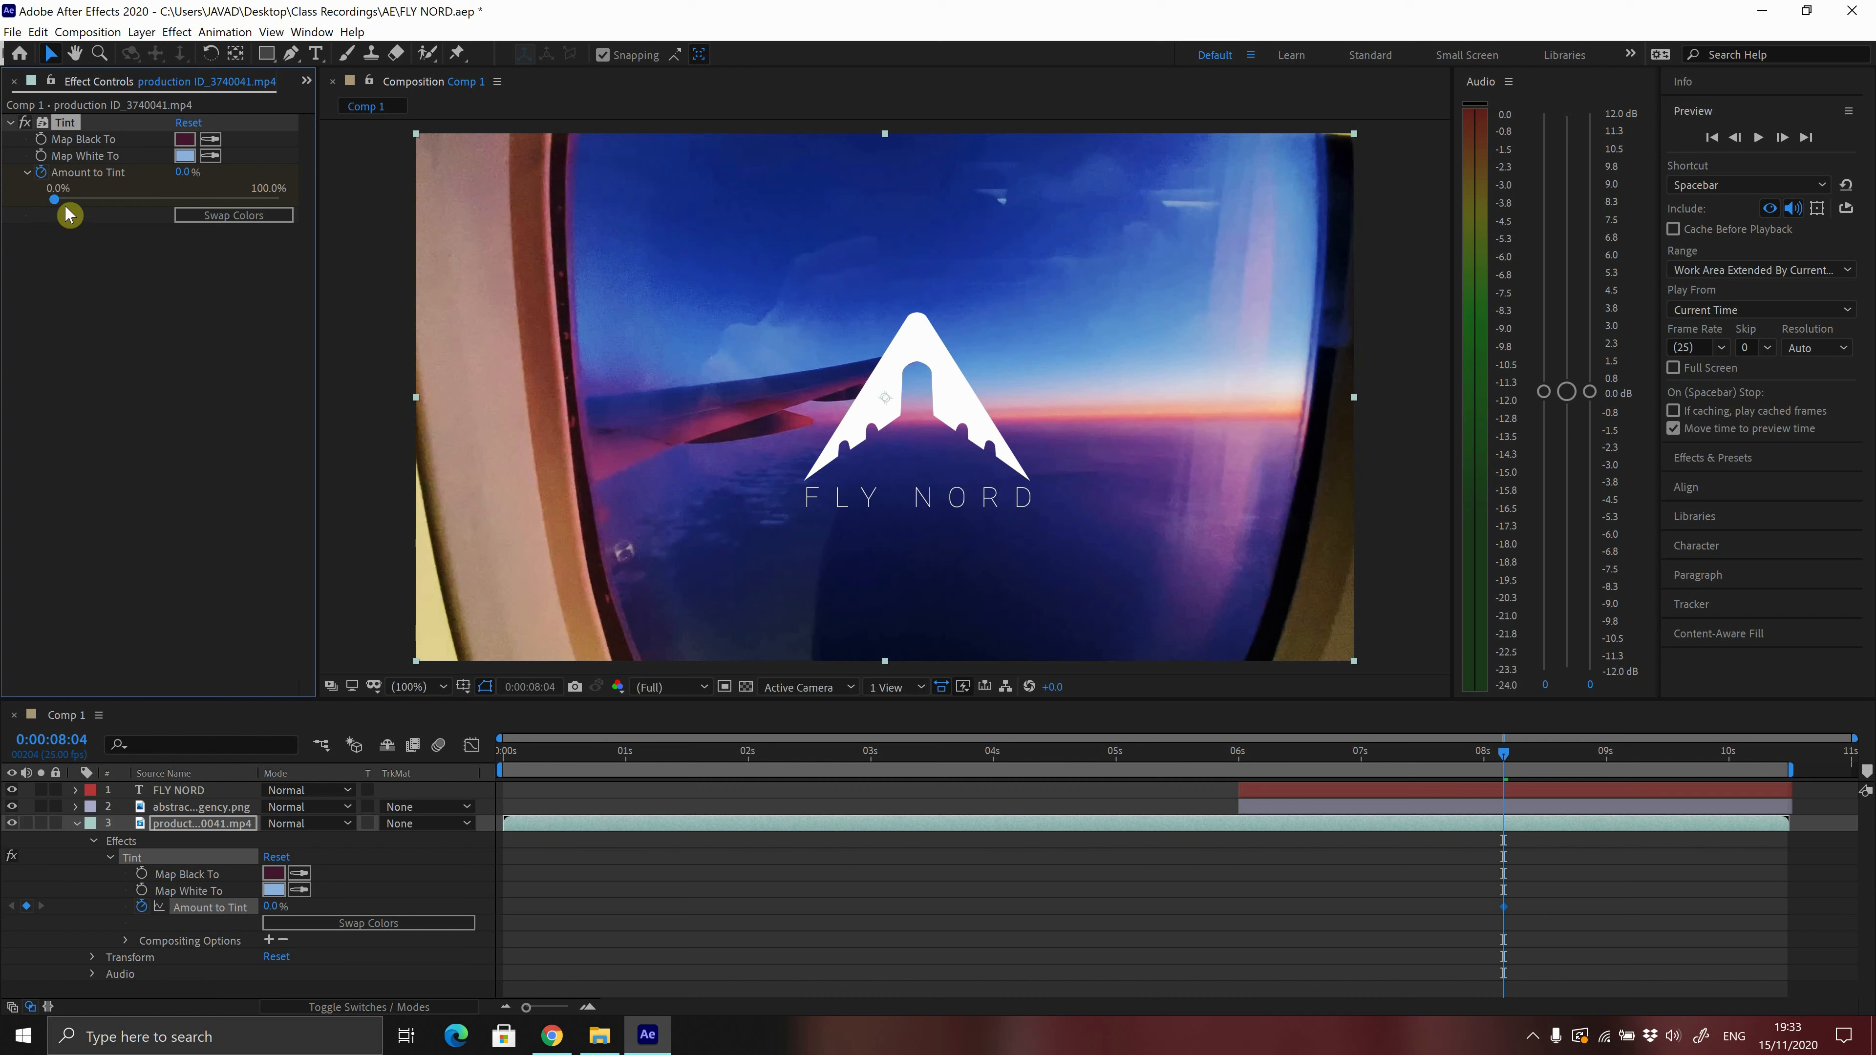
drag(56, 206, 310, 207)
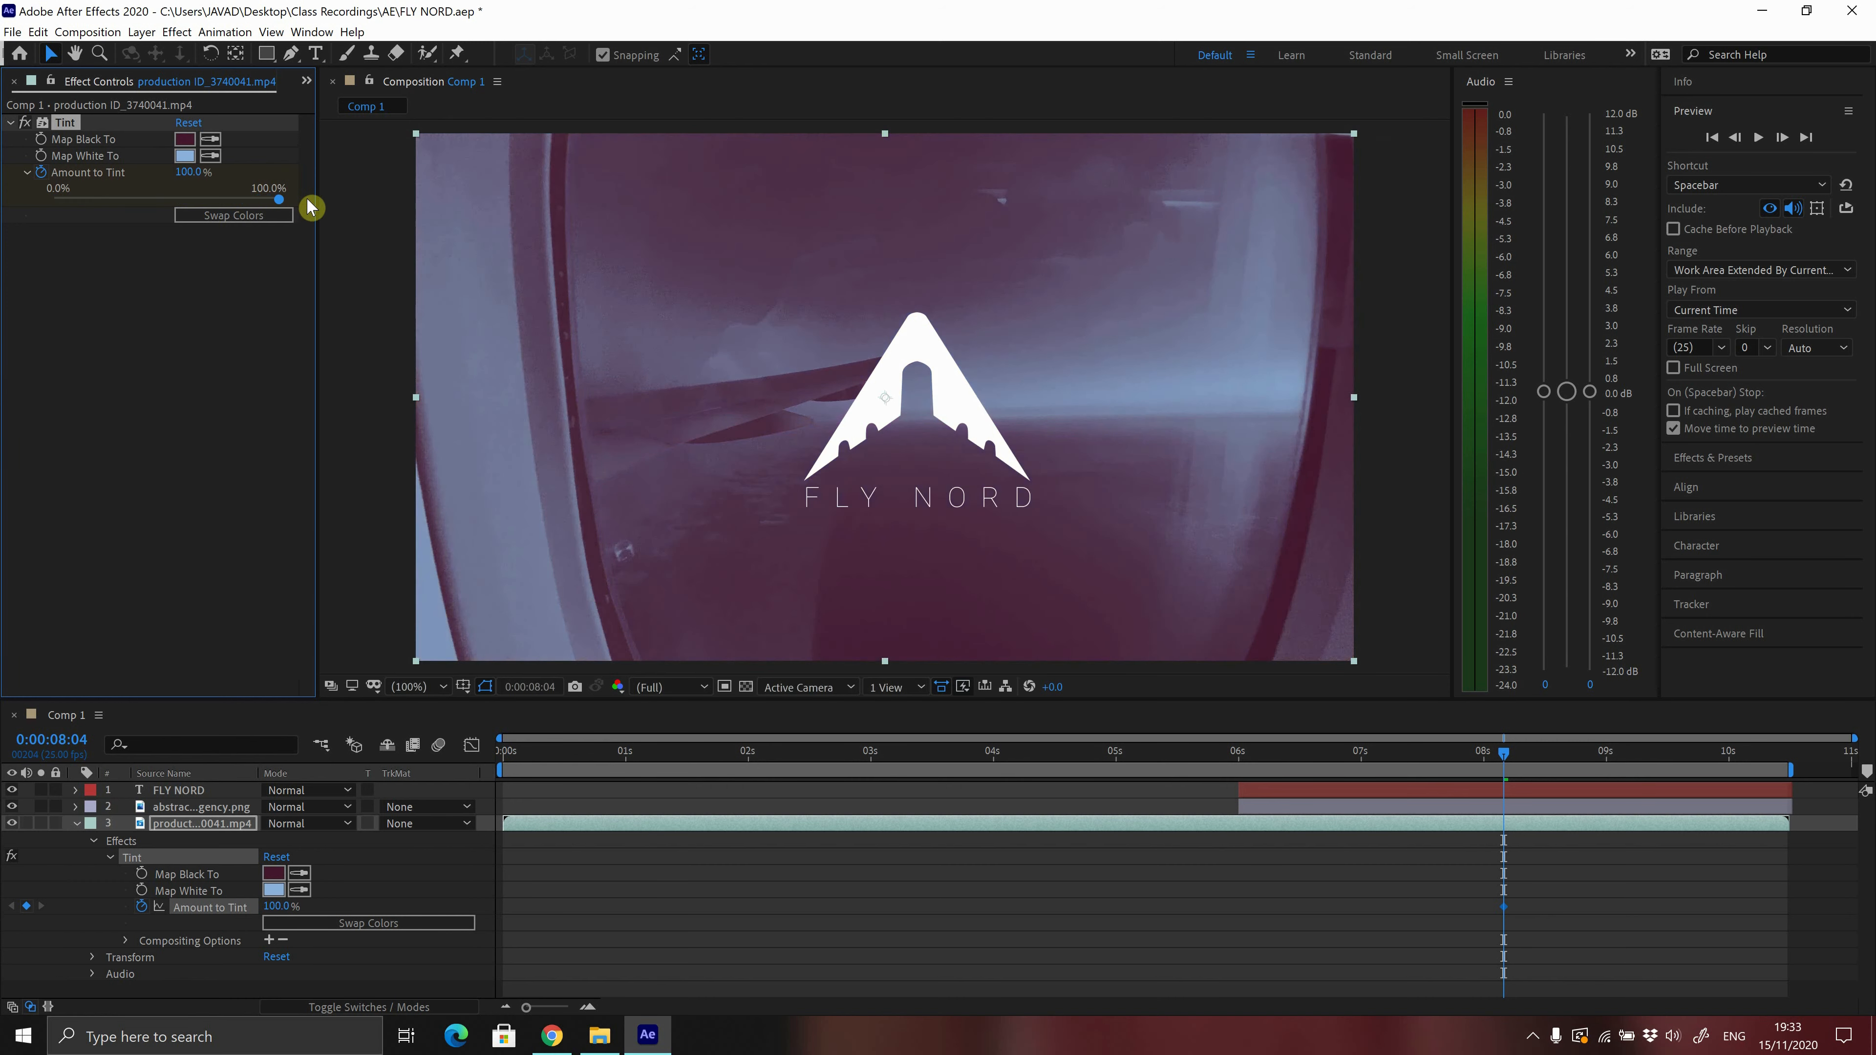